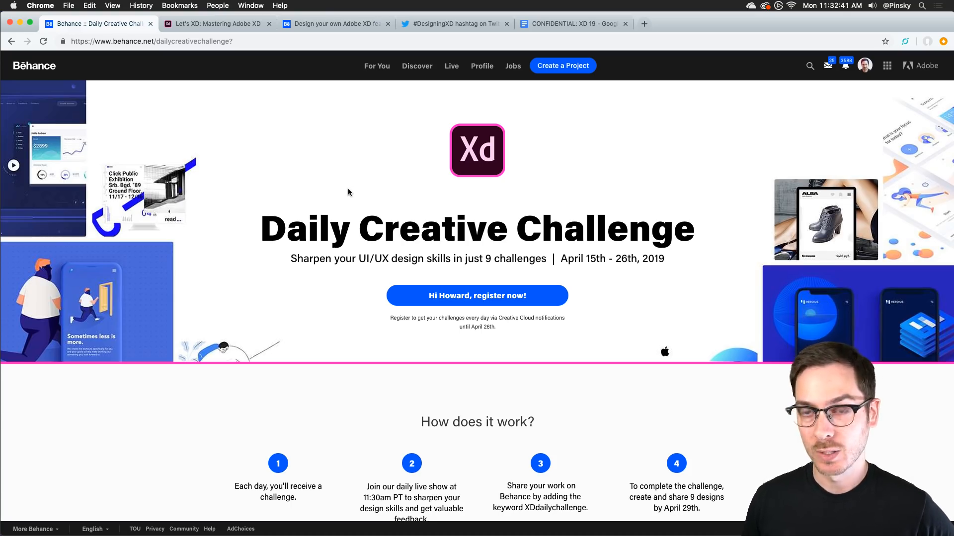
Review the "How does it work?" and "Next Steps" sections of the Behance Daily Creative Challenge page.
{"action": "scroll", "coordinate": [347, 188], "scroll_direction": "down", "scroll_amount": 2}
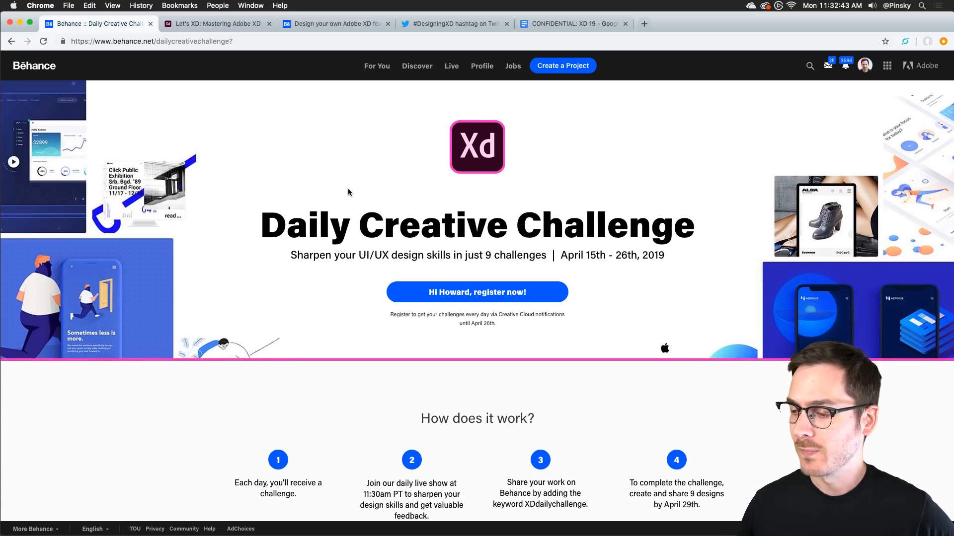
{"action": "scroll", "coordinate": [347, 188], "scroll_direction": "up", "scroll_amount": 2}
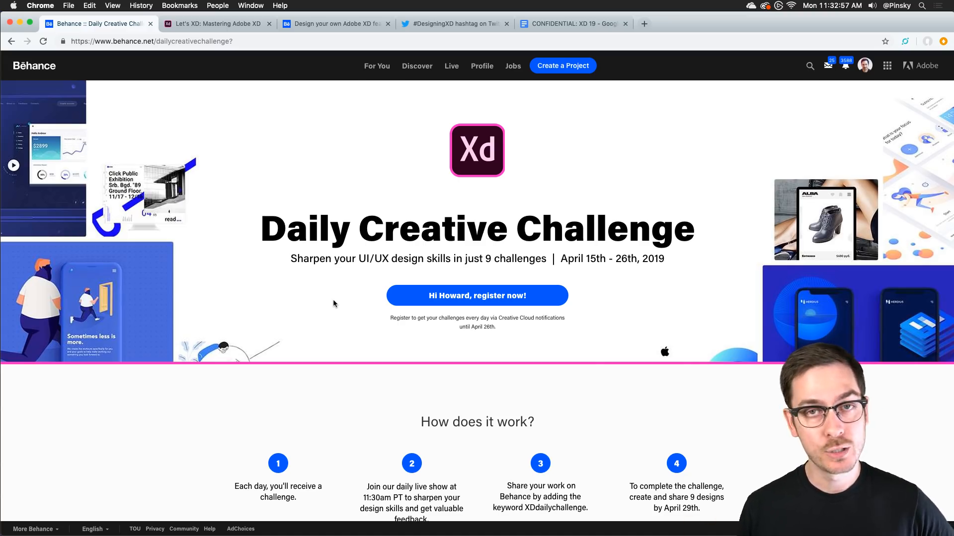
{"action": "scroll", "coordinate": [334, 303], "scroll_direction": "down", "scroll_amount": 5}
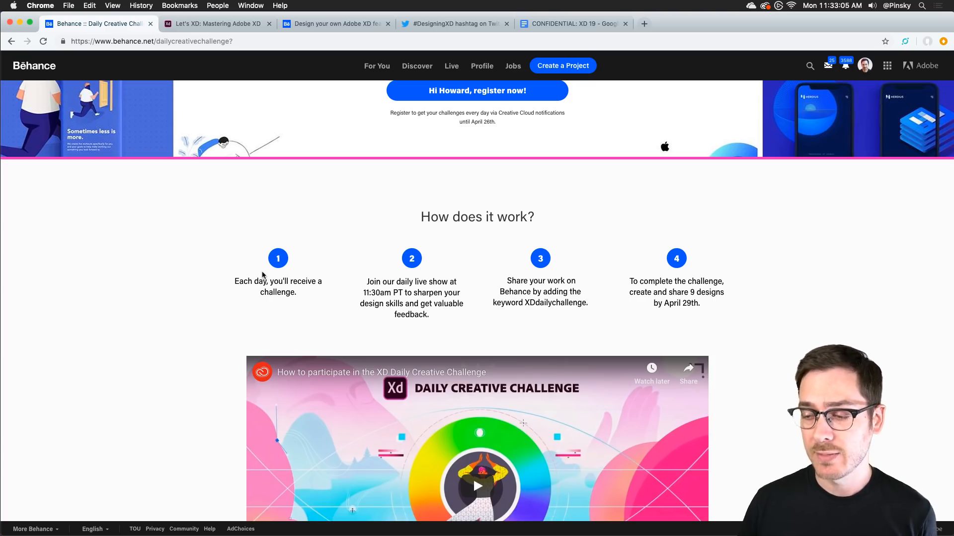
{"action": "scroll", "coordinate": [307, 290], "scroll_direction": "down", "scroll_amount": 1}
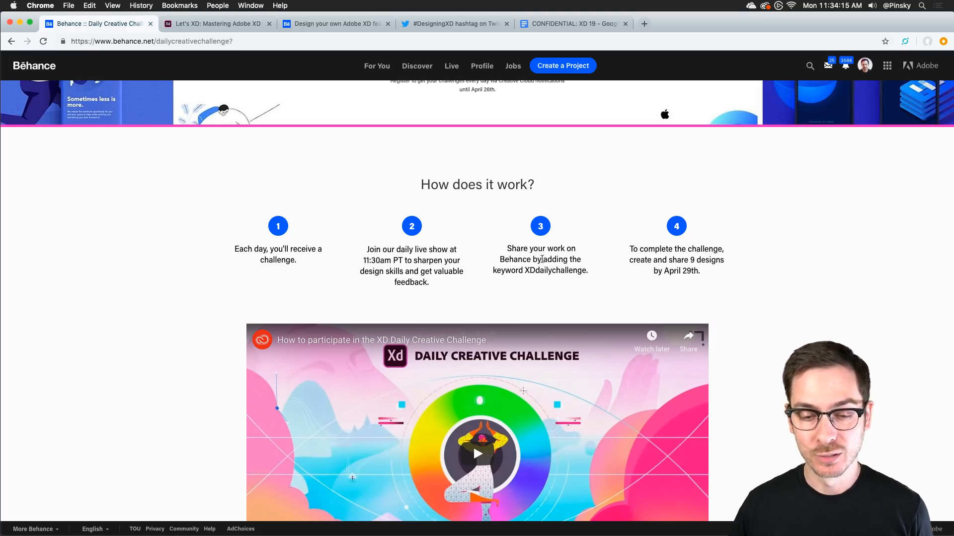
{"action": "scroll", "coordinate": [185, 269], "scroll_direction": "down", "scroll_amount": 6}
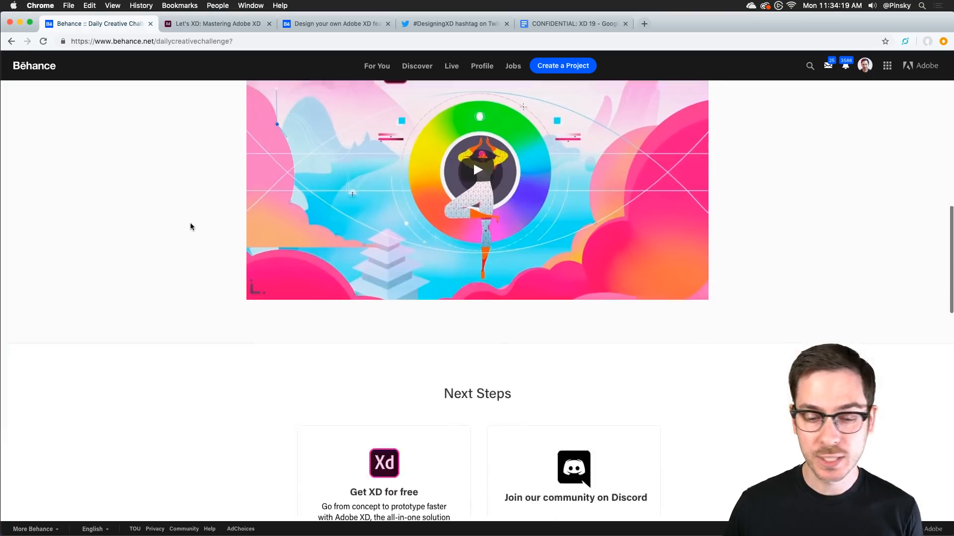
{"action": "scroll", "coordinate": [191, 227], "scroll_direction": "down", "scroll_amount": 5}
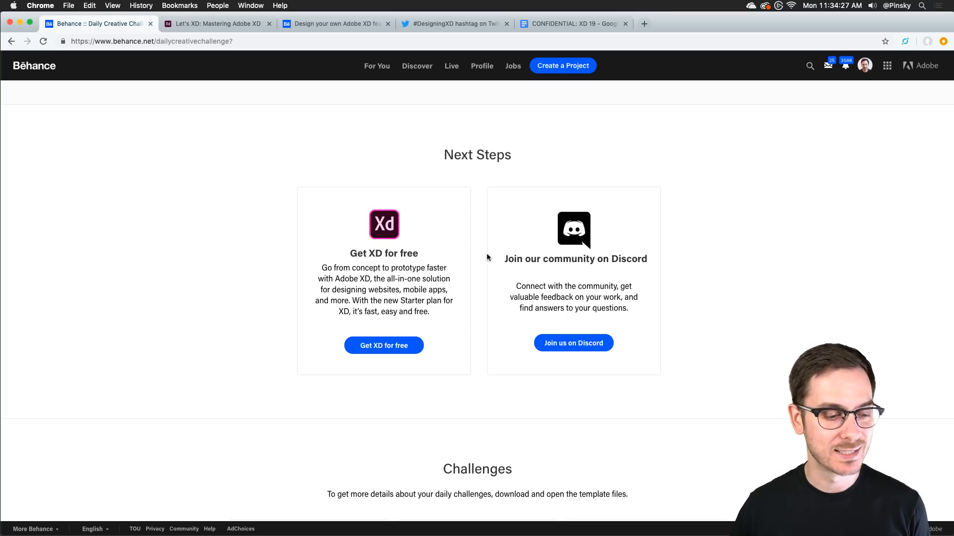
Switch to Discord with the Adobe XD server's introductions channel and shift its window slightly sideways.
{"action": "key", "text": "super+Tab"}
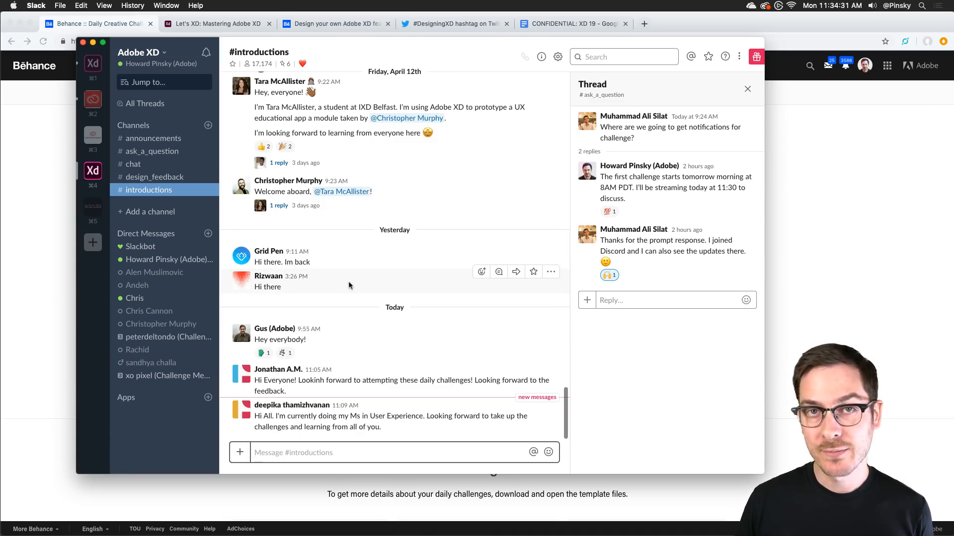
{"action": "left_click", "coordinate": [805, 305]}
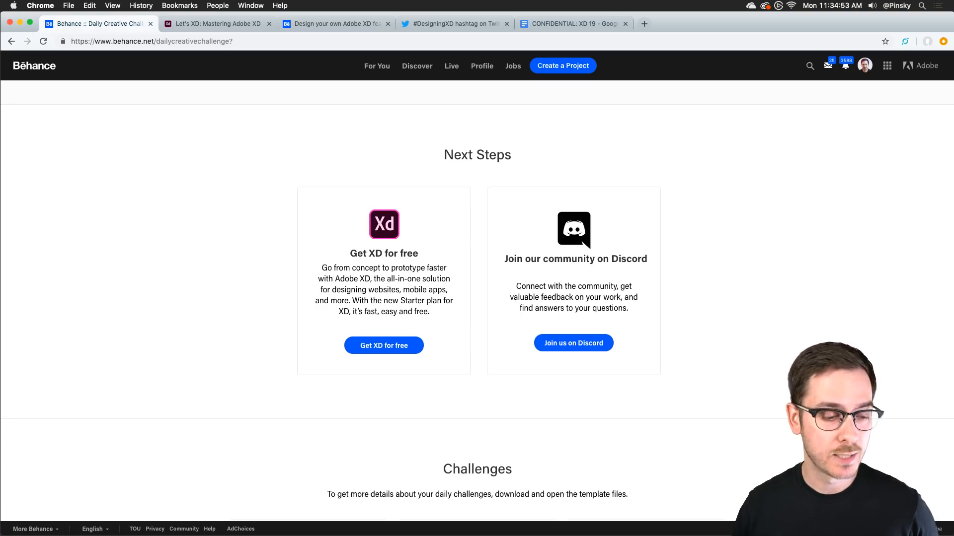
{"action": "key", "text": "super+Tab"}
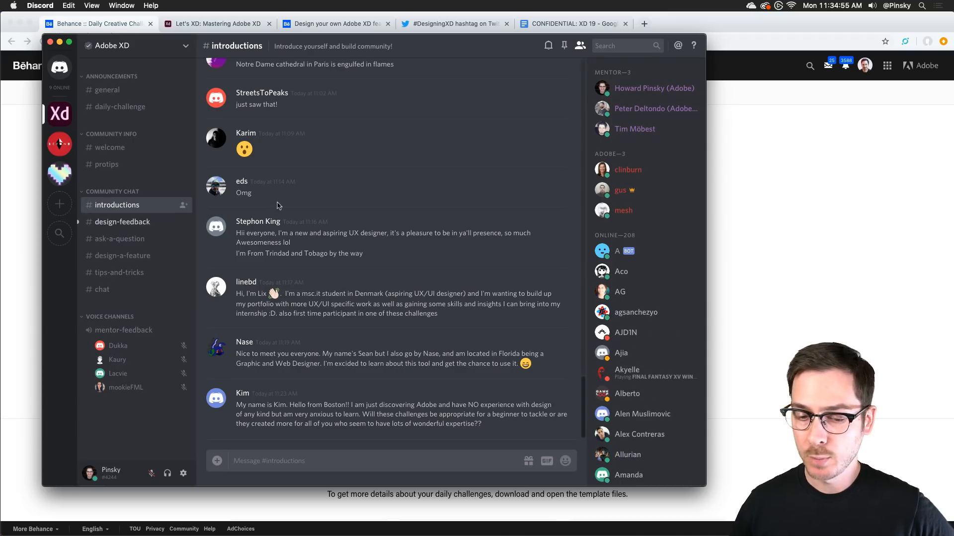
{"action": "left_click_drag", "start_coordinate": [399, 43], "coordinate": [424, 43]}
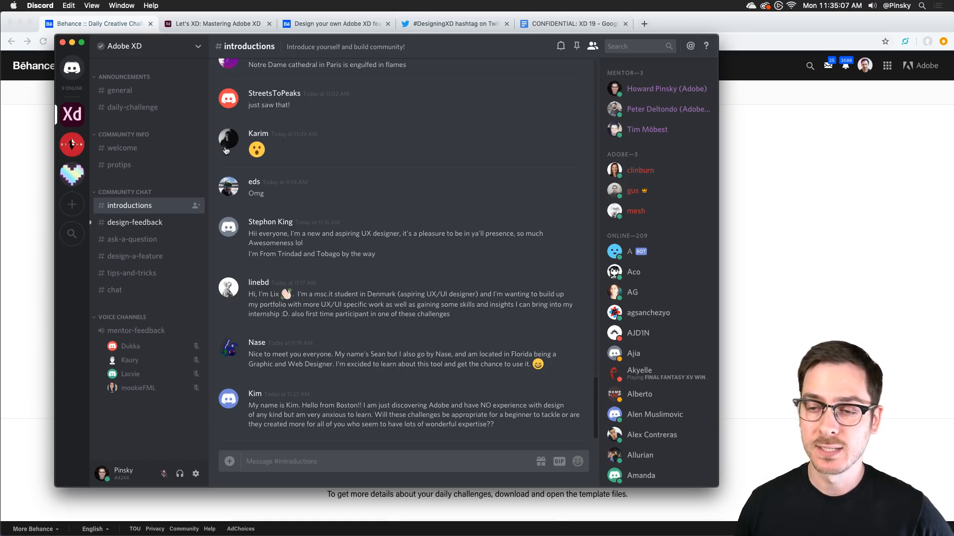
View the protips, general, daily-challenge, design-feedback and introductions channels of the Adobe XD server.
{"action": "left_click", "coordinate": [128, 169]}
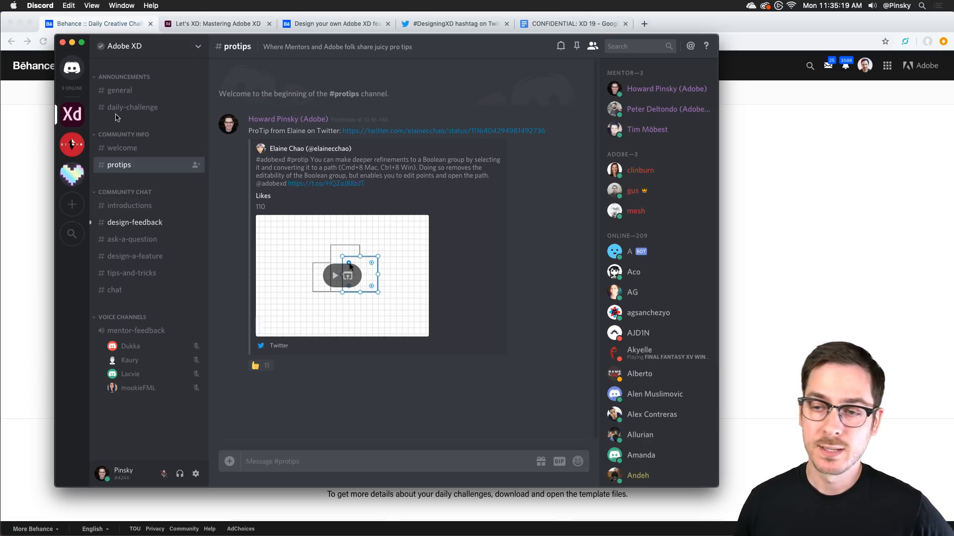
{"action": "left_click", "coordinate": [119, 91]}
{"action": "left_click", "coordinate": [125, 107]}
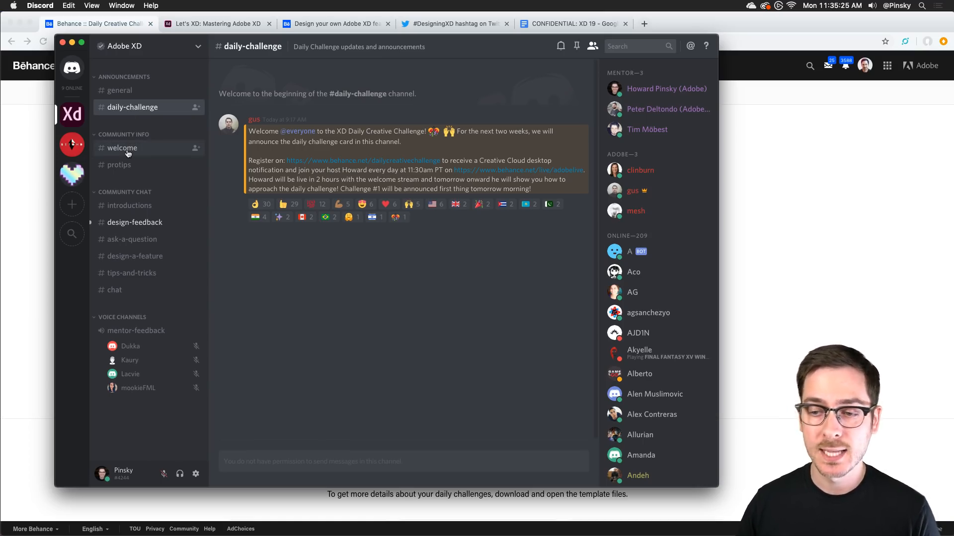
{"action": "left_click", "coordinate": [136, 225]}
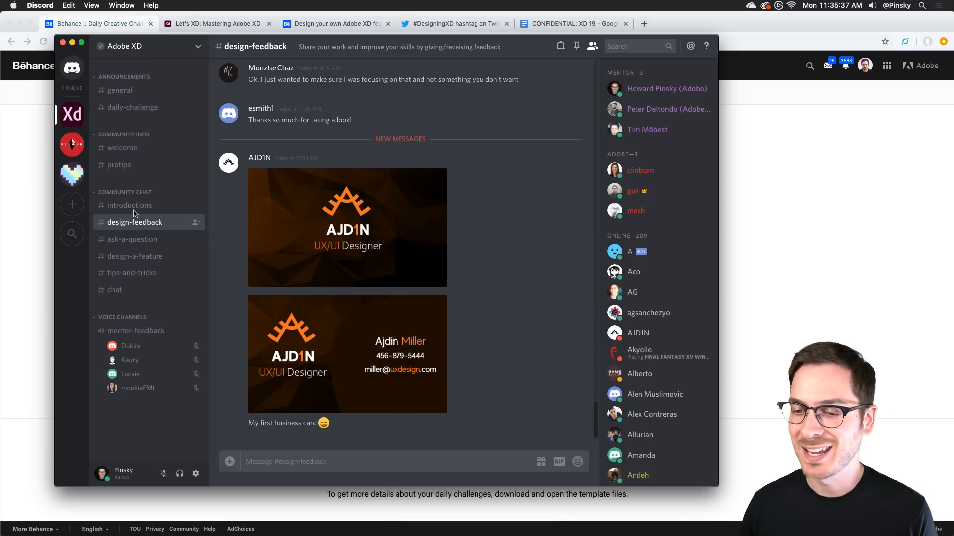
{"action": "left_click", "coordinate": [133, 208]}
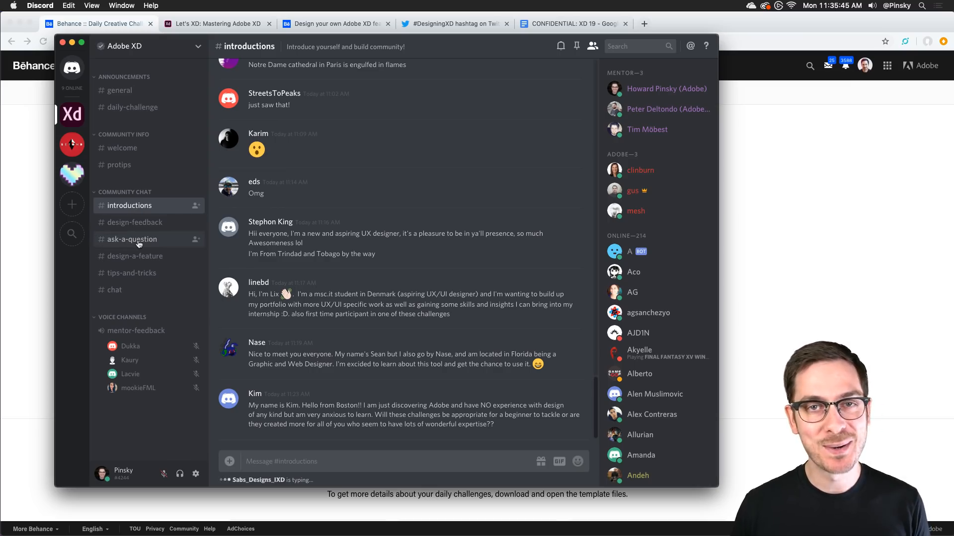
Return to Chrome and examine the dated cards in the Challenges section of the Daily Creative Challenge page.
{"action": "left_click", "coordinate": [30, 194]}
{"action": "scroll", "coordinate": [182, 261], "scroll_direction": "down", "scroll_amount": 6}
{"action": "scroll", "coordinate": [181, 260], "scroll_direction": "down", "scroll_amount": 2}
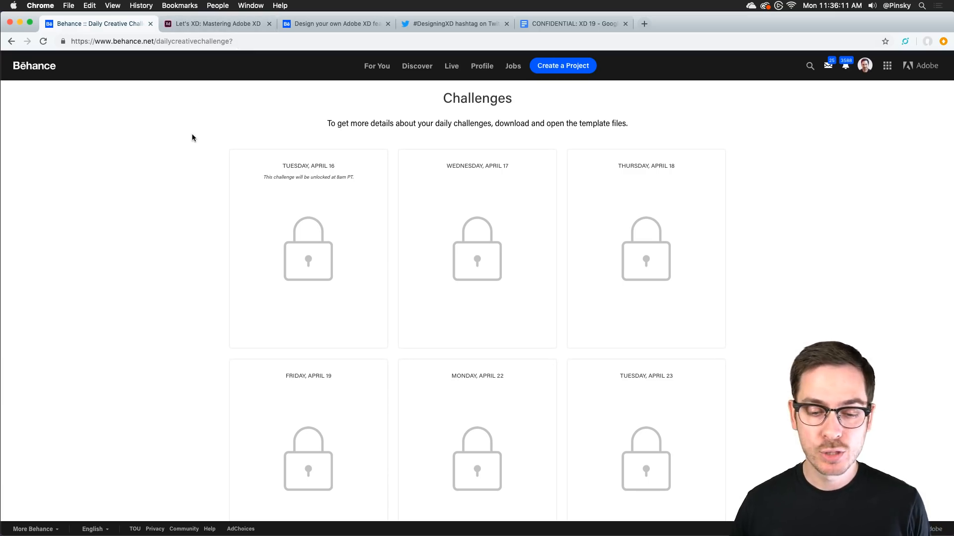
Open the Let's XD site and examine its lesson sections, from "Design. Prototype. Share." to the quick-tip snackables.
{"action": "left_click", "coordinate": [214, 25]}
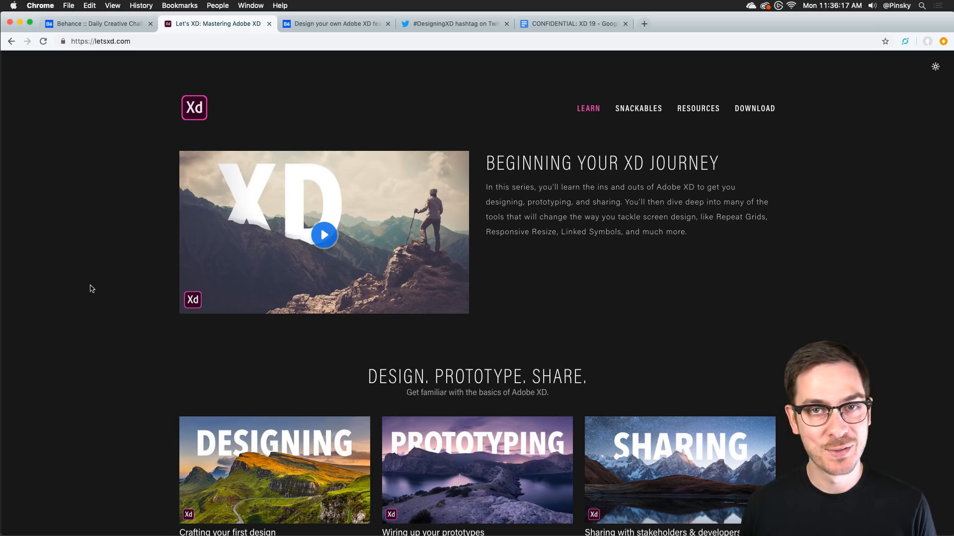
{"action": "scroll", "coordinate": [92, 288], "scroll_direction": "down", "scroll_amount": 3}
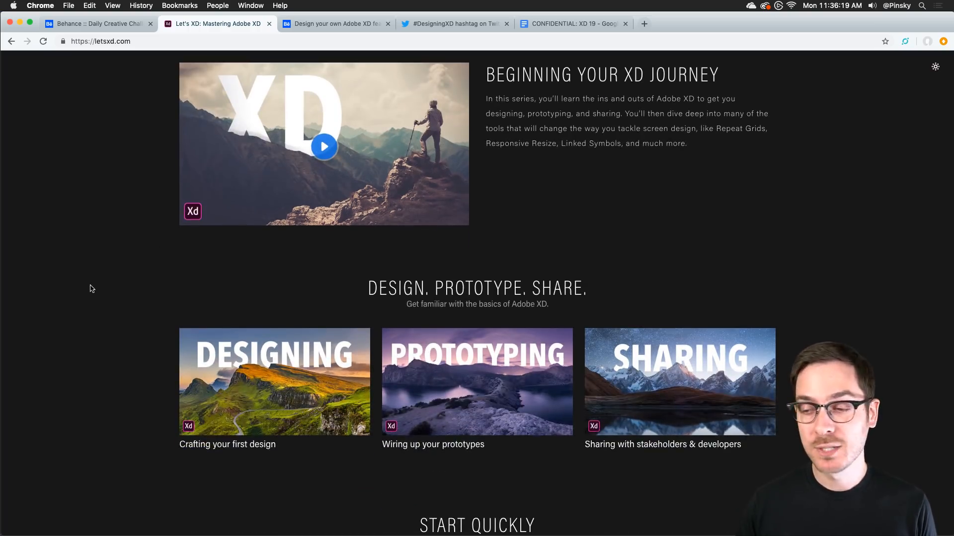
{"action": "scroll", "coordinate": [92, 288], "scroll_direction": "down", "scroll_amount": 5}
{"action": "scroll", "coordinate": [91, 289], "scroll_direction": "up", "scroll_amount": 3}
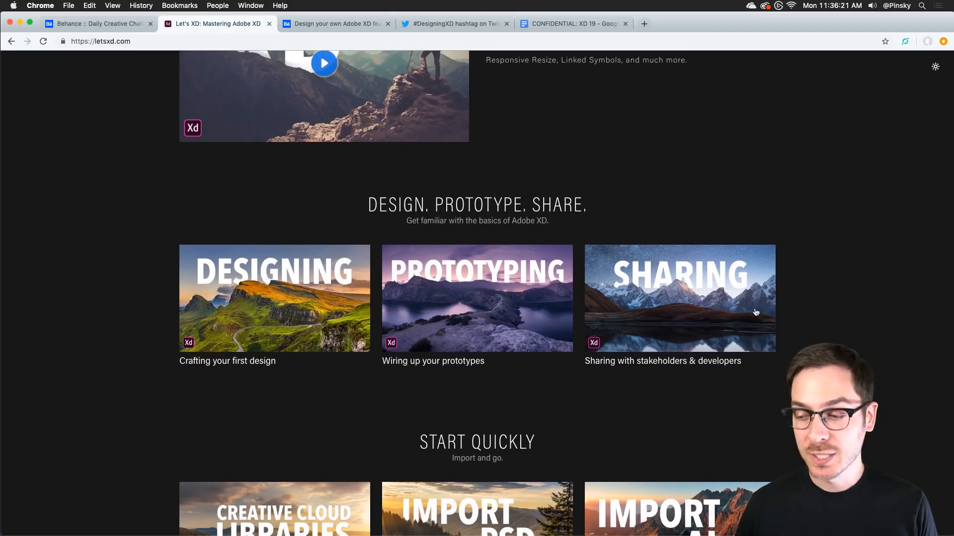
{"action": "scroll", "coordinate": [562, 314], "scroll_direction": "down", "scroll_amount": 5}
{"action": "scroll", "coordinate": [562, 315], "scroll_direction": "down", "scroll_amount": 3}
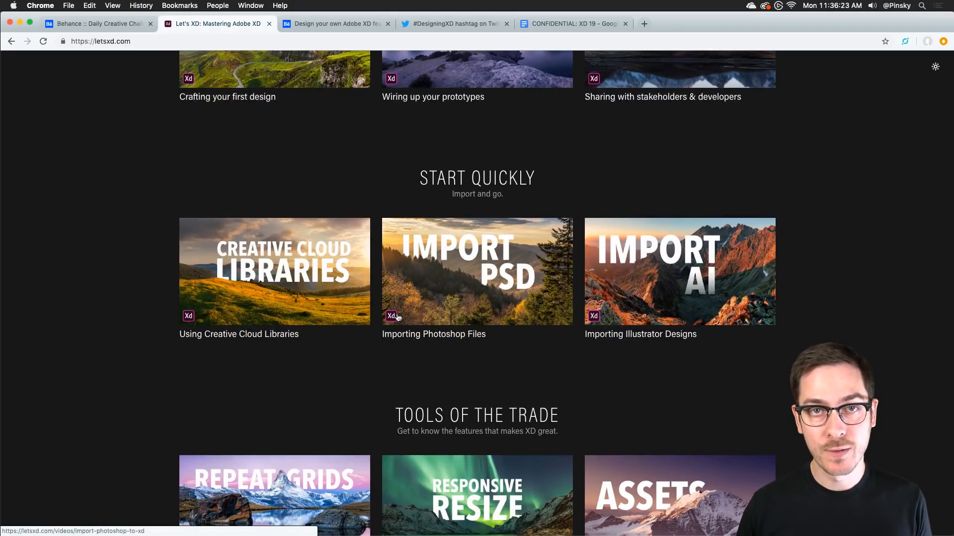
{"action": "scroll", "coordinate": [398, 318], "scroll_direction": "down", "scroll_amount": 8}
{"action": "scroll", "coordinate": [156, 279], "scroll_direction": "down", "scroll_amount": 4}
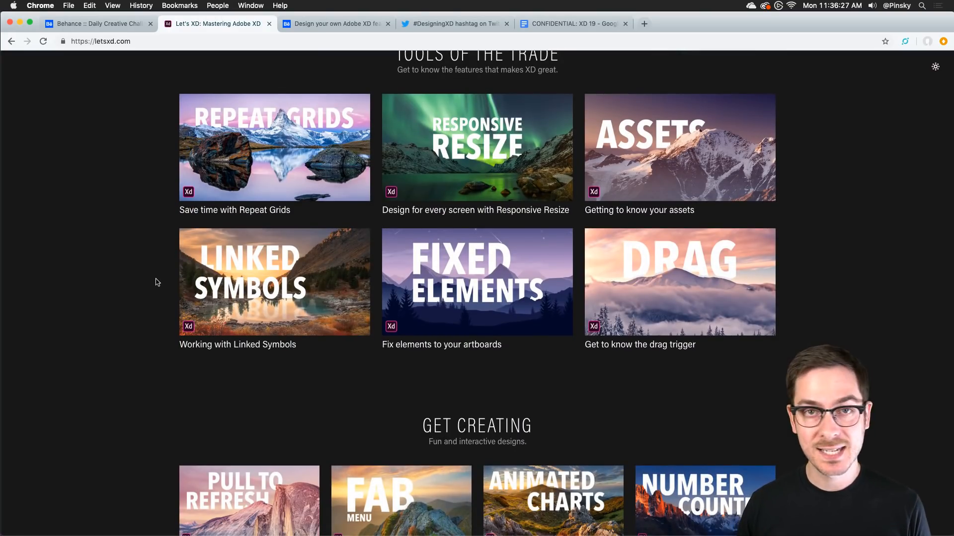
{"action": "scroll", "coordinate": [156, 282], "scroll_direction": "down", "scroll_amount": 10}
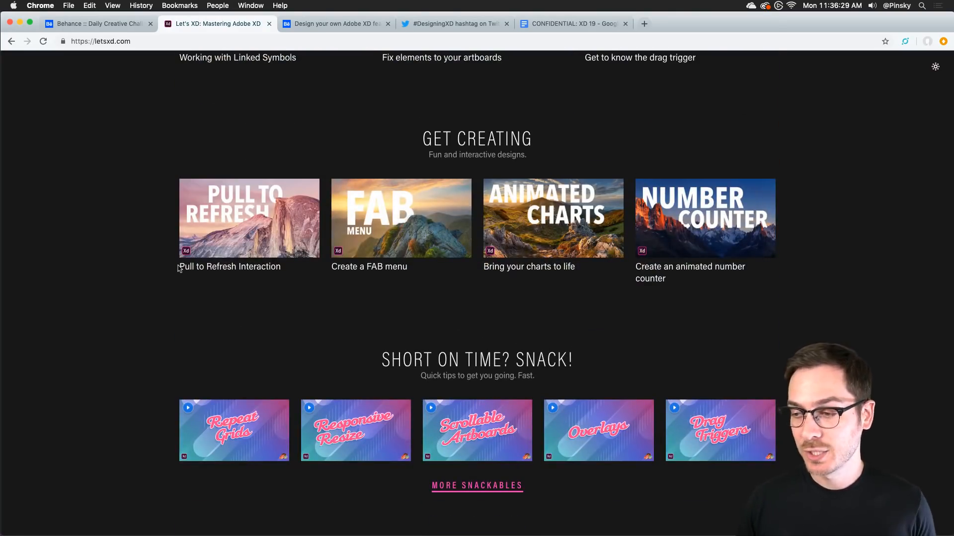
{"action": "scroll", "coordinate": [178, 268], "scroll_direction": "down", "scroll_amount": 4}
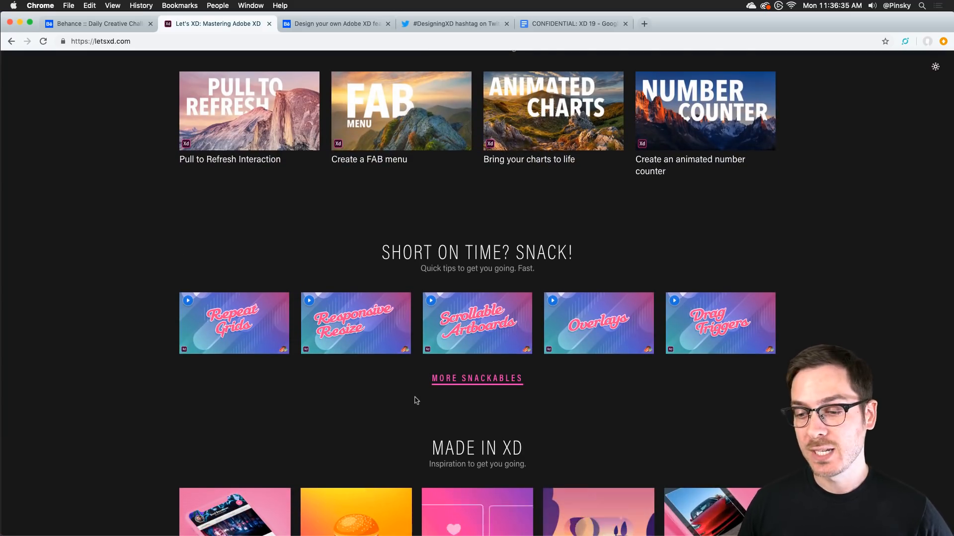
{"action": "scroll", "coordinate": [200, 326], "scroll_direction": "up", "scroll_amount": 2}
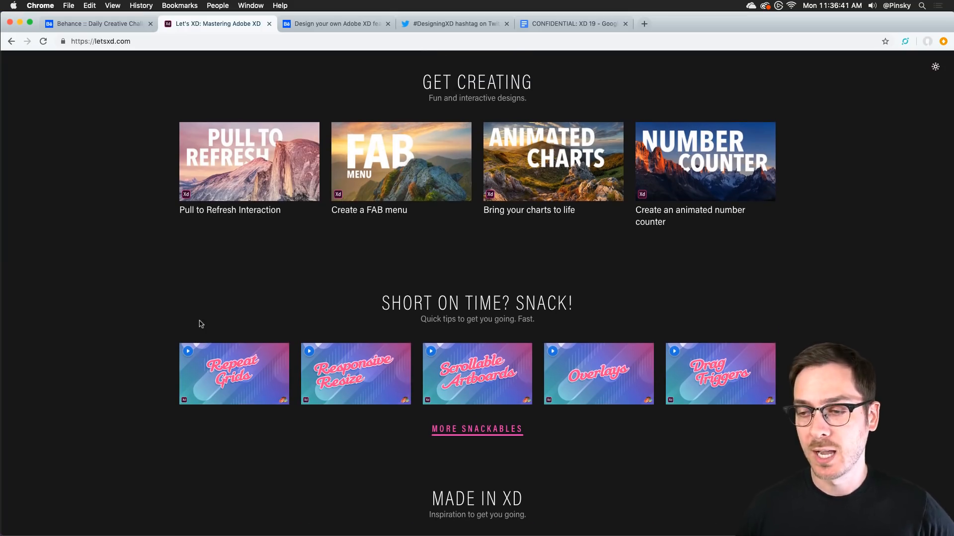
{"action": "scroll", "coordinate": [201, 325], "scroll_direction": "up", "scroll_amount": 4}
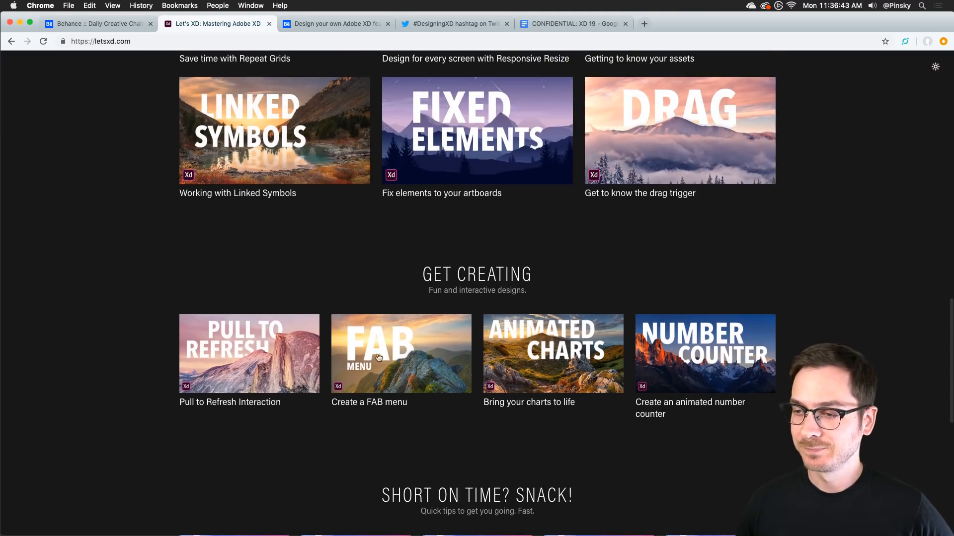
{"action": "scroll", "coordinate": [285, 318], "scroll_direction": "up", "scroll_amount": 5}
{"action": "scroll", "coordinate": [282, 313], "scroll_direction": "up", "scroll_amount": 10}
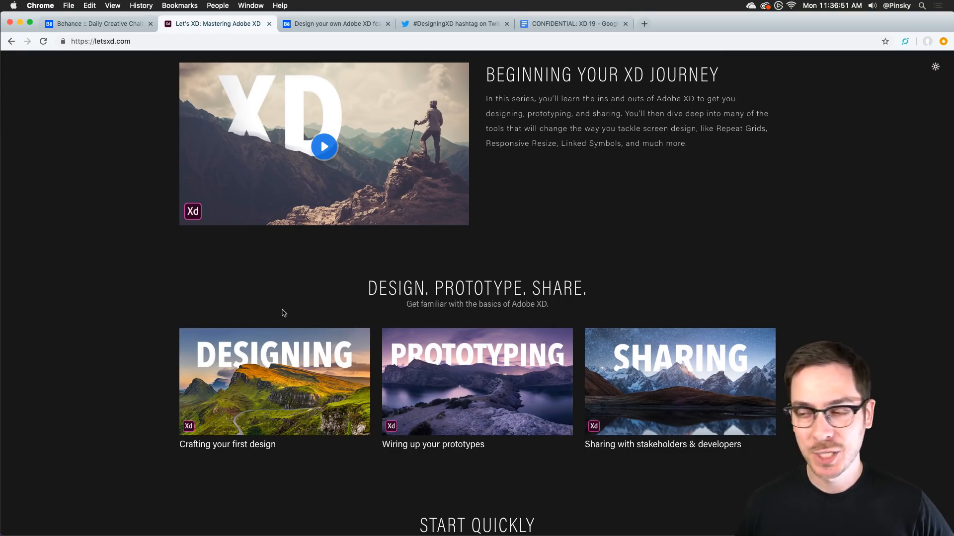
{"action": "scroll", "coordinate": [282, 313], "scroll_direction": "up", "scroll_amount": 2}
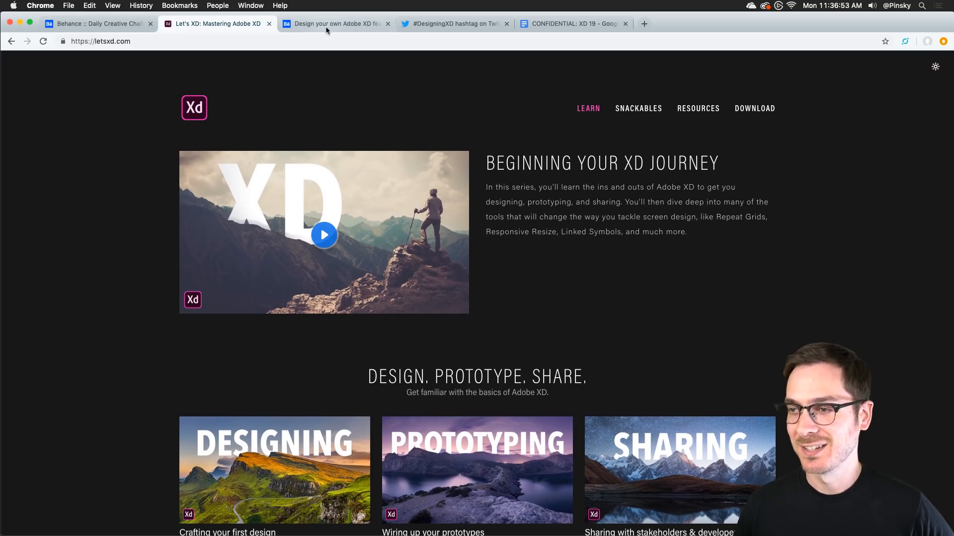
Open the "Design your own Adobe XD feature with this UI kit" Behance project and examine its download link and wireframe previews.
{"action": "left_click", "coordinate": [326, 28]}
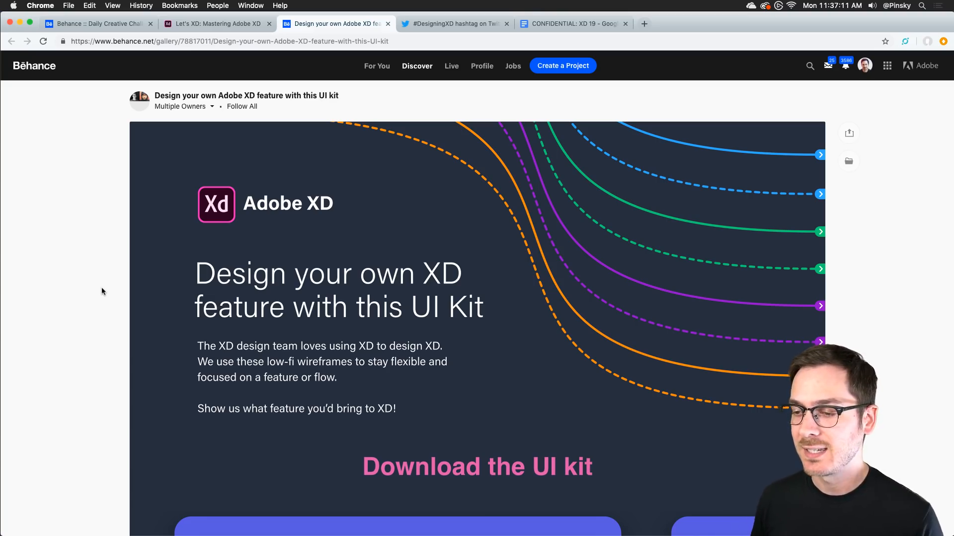
{"action": "scroll", "coordinate": [102, 288], "scroll_direction": "down", "scroll_amount": 5}
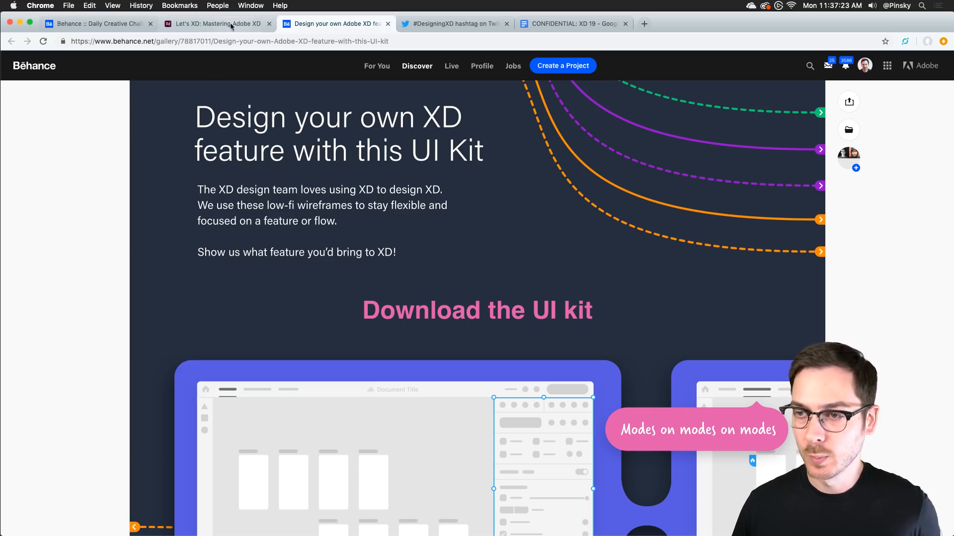
{"action": "left_click", "coordinate": [221, 41]}
{"action": "key", "text": "super+Tab"}
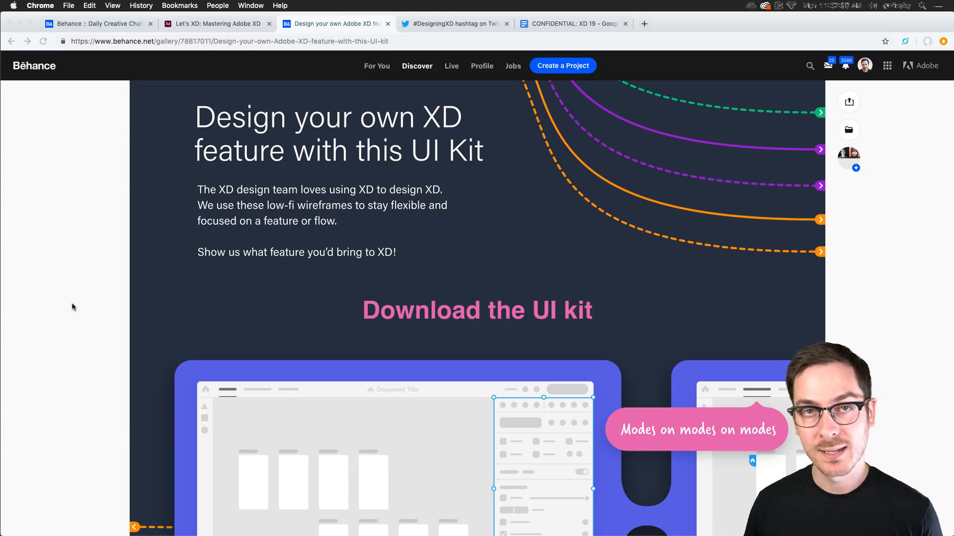
{"action": "scroll", "coordinate": [73, 307], "scroll_direction": "down", "scroll_amount": 4}
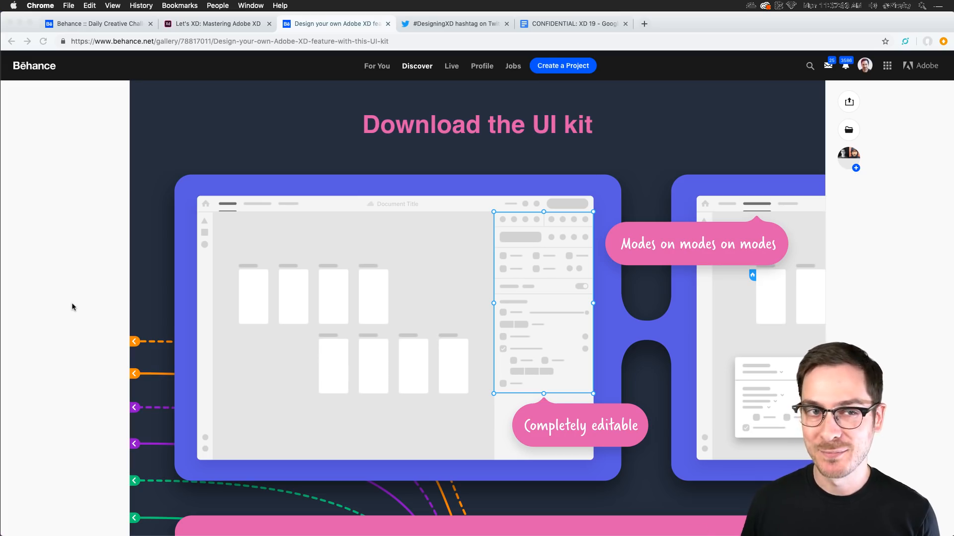
{"action": "scroll", "coordinate": [73, 307], "scroll_direction": "down", "scroll_amount": 2}
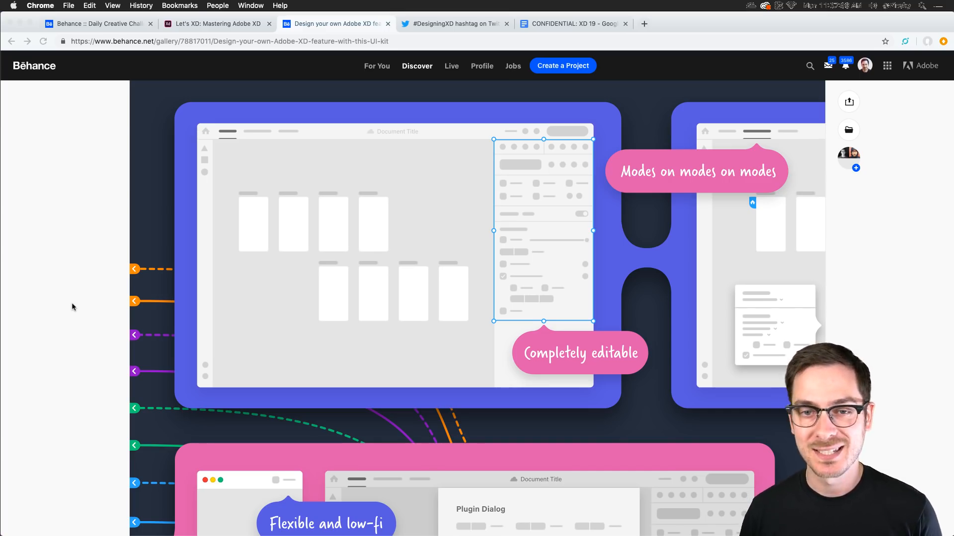
{"action": "scroll", "coordinate": [73, 307], "scroll_direction": "down", "scroll_amount": 12}
{"action": "scroll", "coordinate": [72, 304], "scroll_direction": "down", "scroll_amount": 12}
{"action": "scroll", "coordinate": [72, 305], "scroll_direction": "up", "scroll_amount": 6}
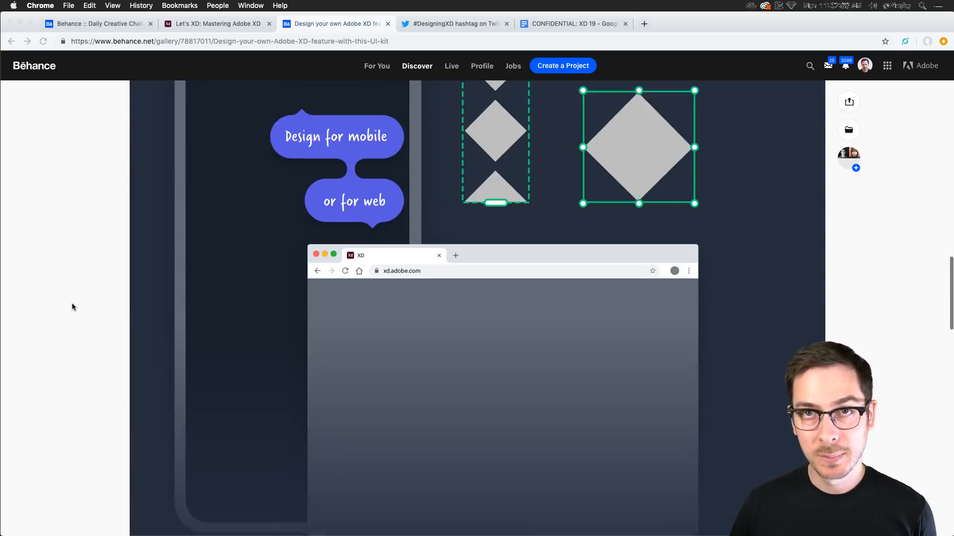
{"action": "scroll", "coordinate": [72, 307], "scroll_direction": "up", "scroll_amount": 8}
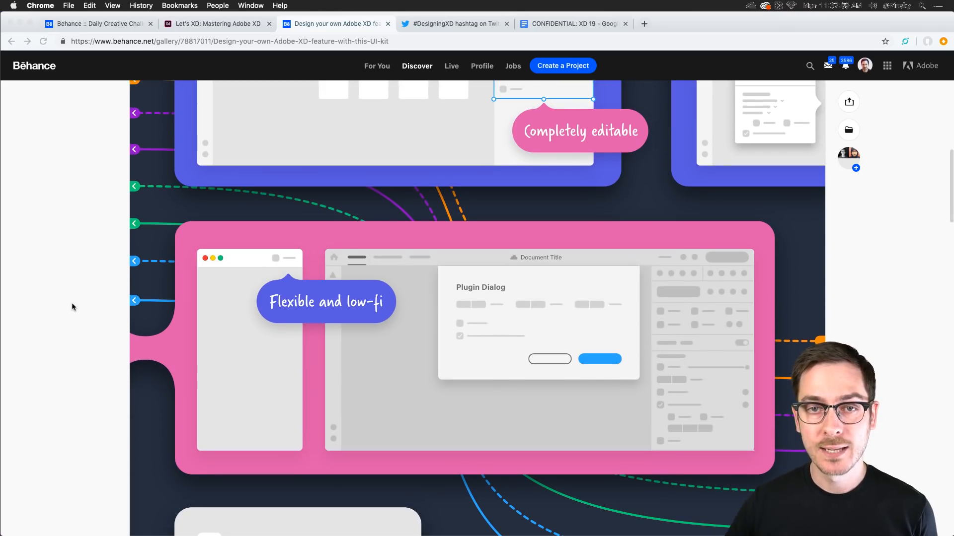
{"action": "scroll", "coordinate": [72, 307], "scroll_direction": "up", "scroll_amount": 6}
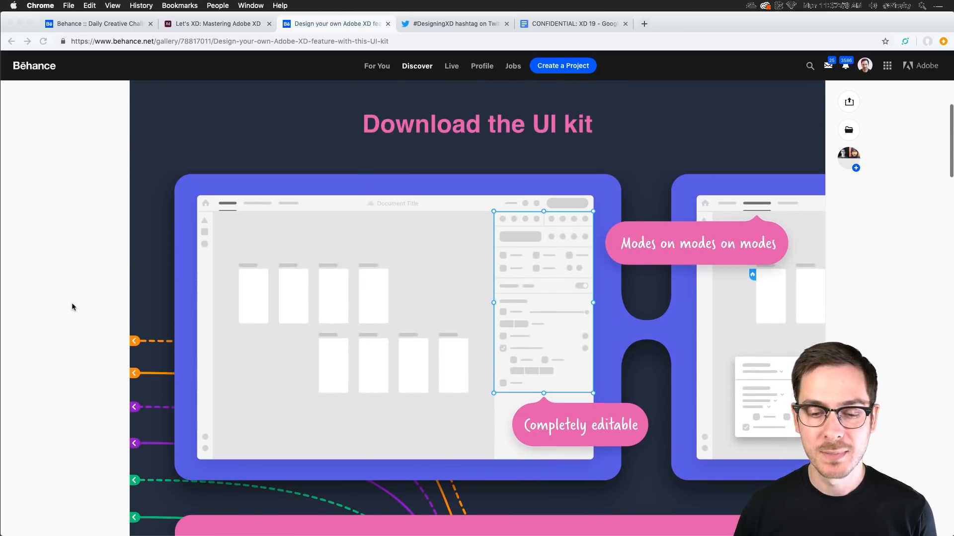
{"action": "scroll", "coordinate": [72, 307], "scroll_direction": "up", "scroll_amount": 3}
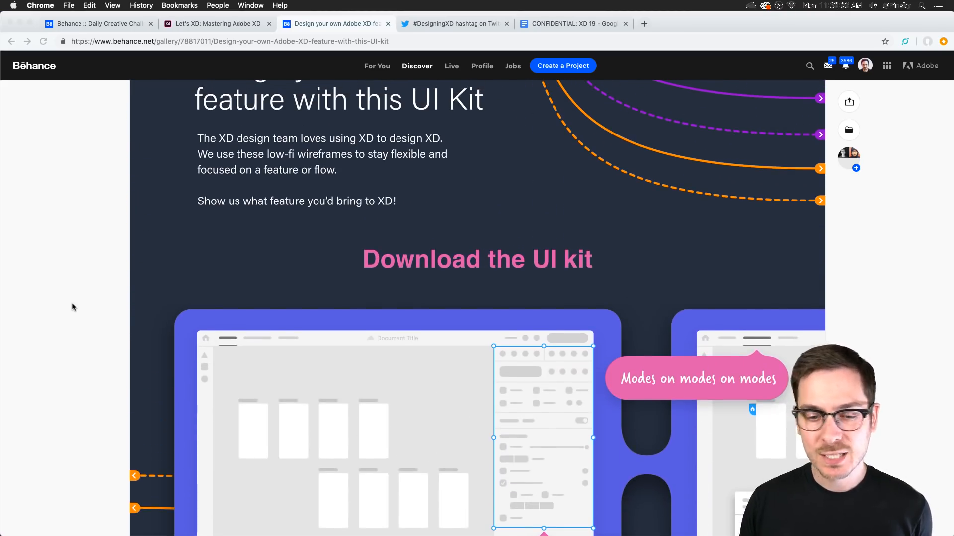
Examine the UI kit's wireframe previews down to the Plugin Dialog mockup on the Behance project page.
{"action": "scroll", "coordinate": [72, 307], "scroll_direction": "down", "scroll_amount": 4}
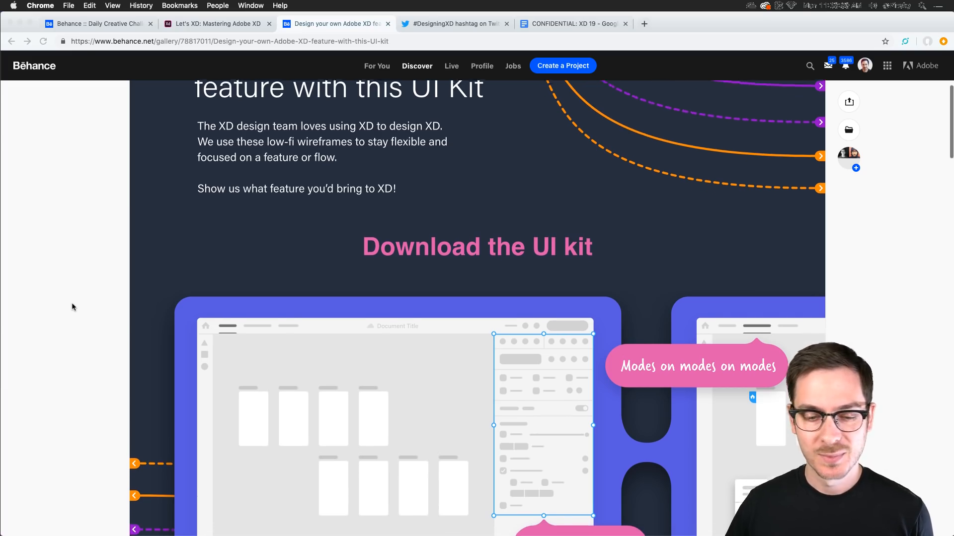
{"action": "scroll", "coordinate": [72, 307], "scroll_direction": "down", "scroll_amount": 3}
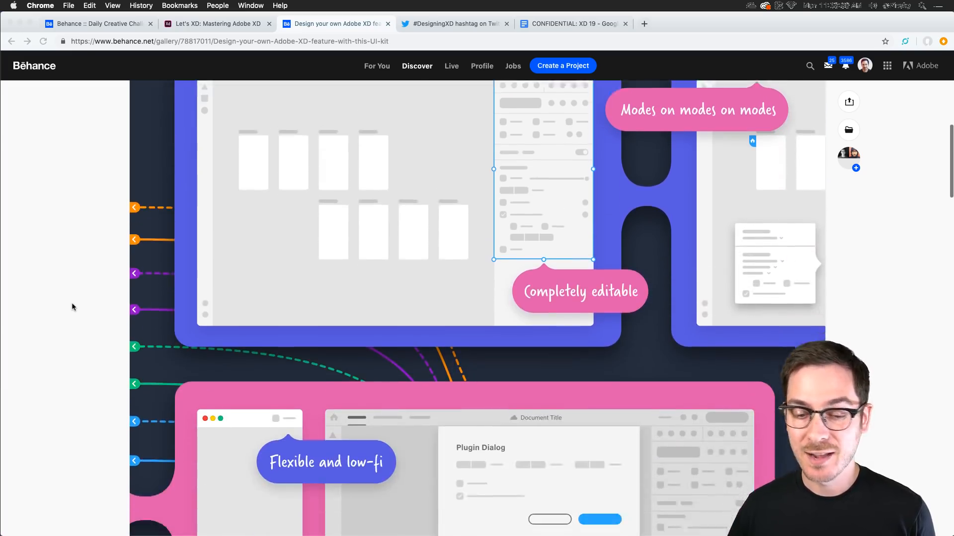
{"action": "scroll", "coordinate": [275, 212], "scroll_direction": "up", "scroll_amount": 2}
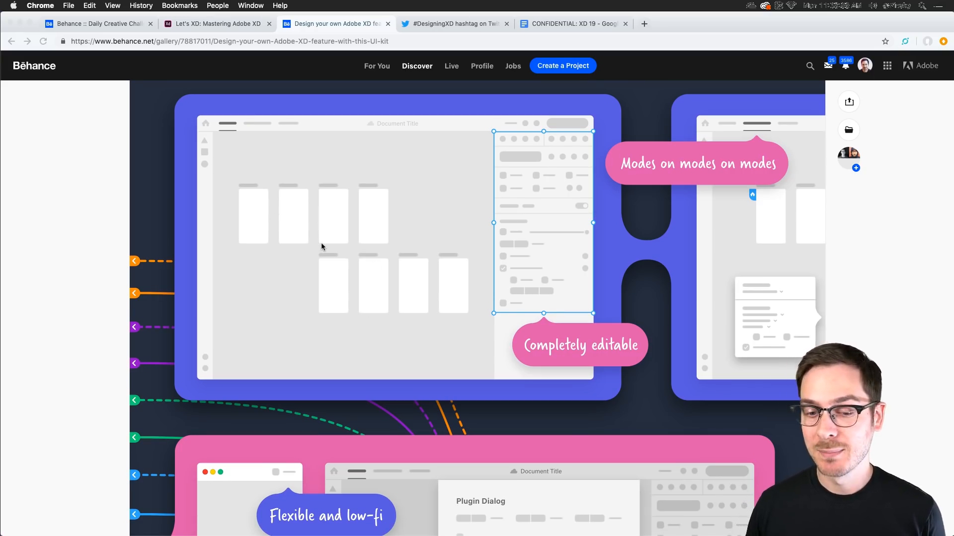
Open the #DesigningXD hashtag page on Twitter and view the first prototyping concept tweet in full before closing it.
{"action": "left_click", "coordinate": [455, 24]}
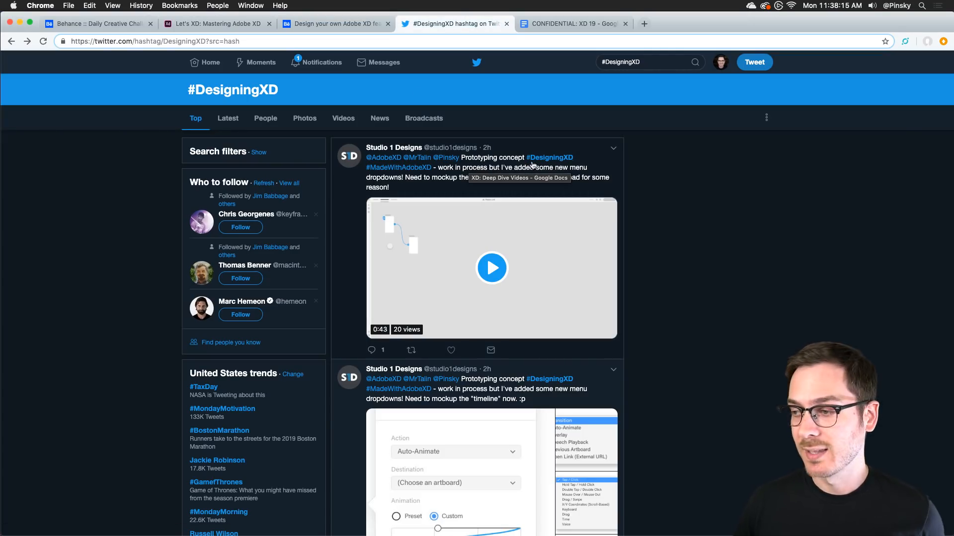
{"action": "left_click", "coordinate": [605, 176]}
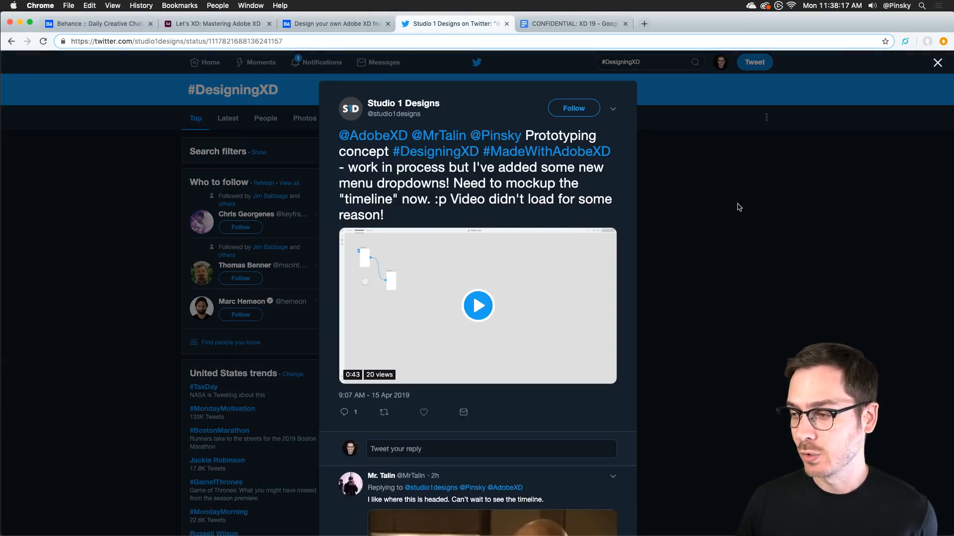
{"action": "left_click", "coordinate": [641, 245]}
Browse the feature concepts in the #DesigningXD feed, including Darkmode and the Ring Tool, and return to the Daily Creative Challenge page.
{"action": "scroll", "coordinate": [641, 245], "scroll_direction": "down", "scroll_amount": 10}
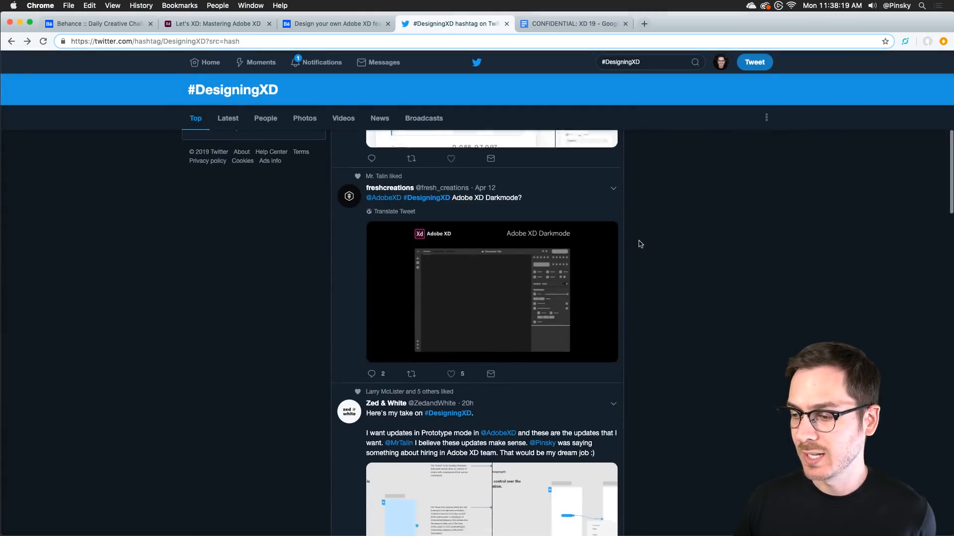
{"action": "scroll", "coordinate": [328, 287], "scroll_direction": "down", "scroll_amount": 8}
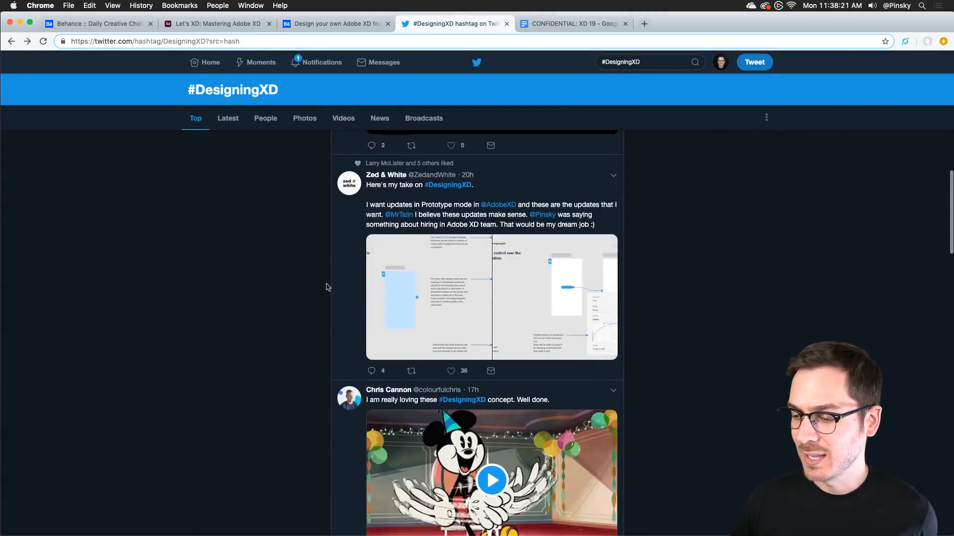
{"action": "scroll", "coordinate": [328, 287], "scroll_direction": "down", "scroll_amount": 5}
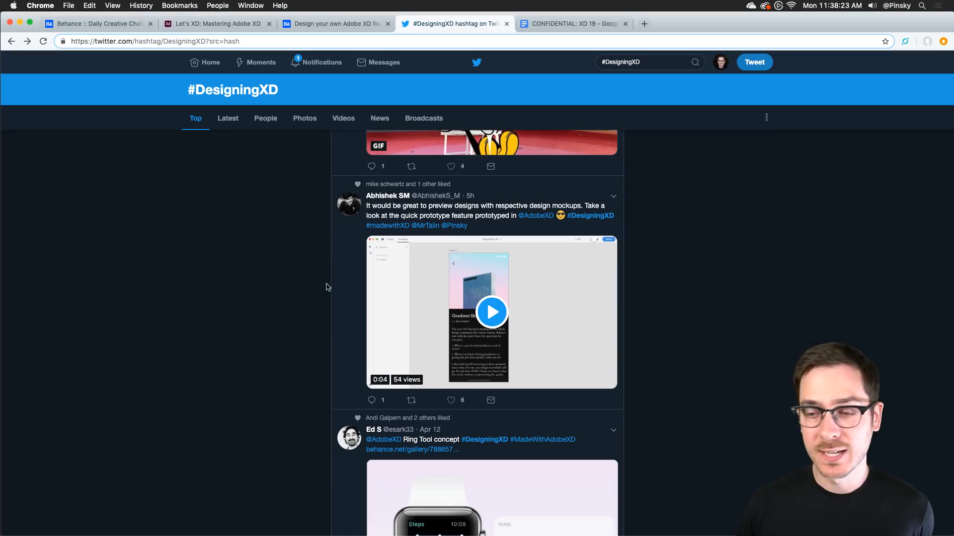
{"action": "scroll", "coordinate": [328, 287], "scroll_direction": "down", "scroll_amount": 5}
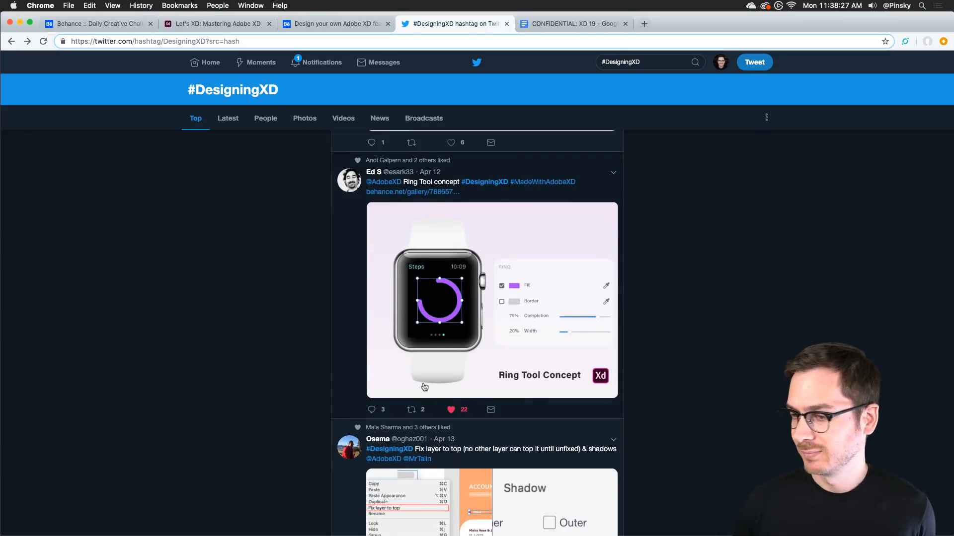
{"action": "scroll", "coordinate": [241, 337], "scroll_direction": "down", "scroll_amount": 4}
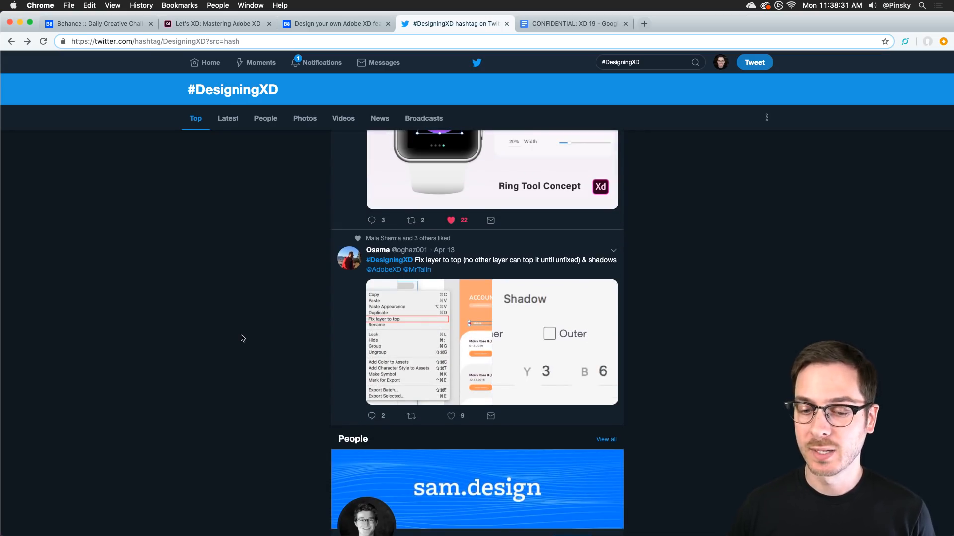
{"action": "scroll", "coordinate": [241, 338], "scroll_direction": "down", "scroll_amount": 2}
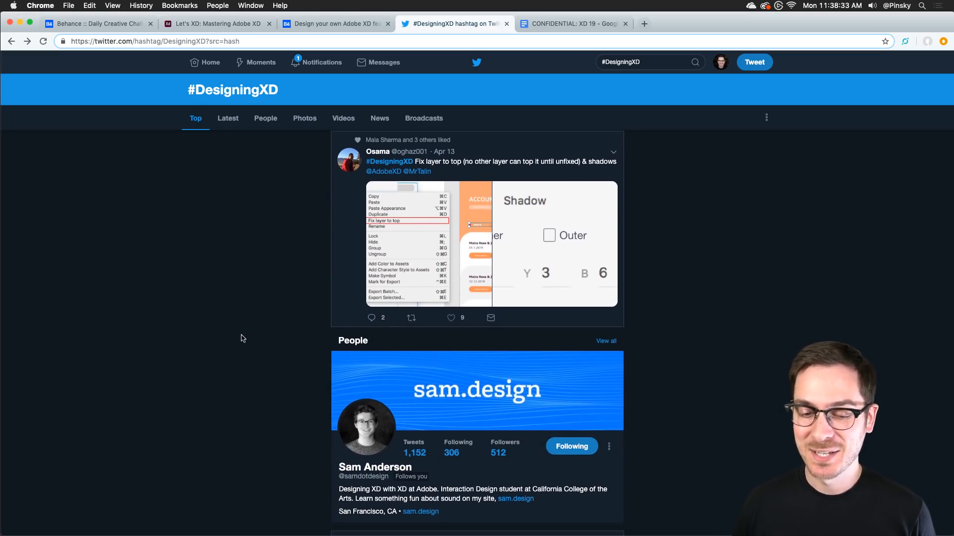
{"action": "scroll", "coordinate": [241, 338], "scroll_direction": "down", "scroll_amount": 10}
{"action": "scroll", "coordinate": [241, 338], "scroll_direction": "up", "scroll_amount": 10}
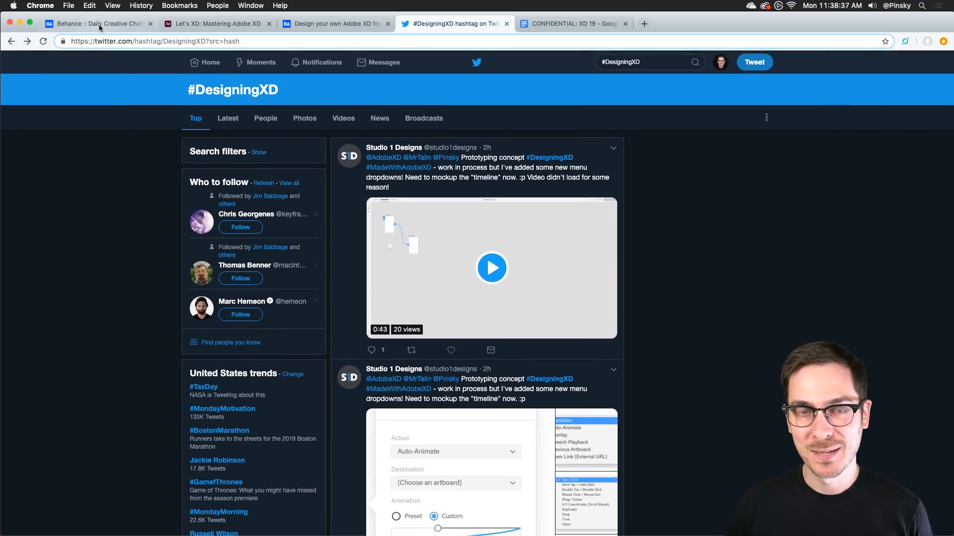
{"action": "left_click", "coordinate": [100, 27]}
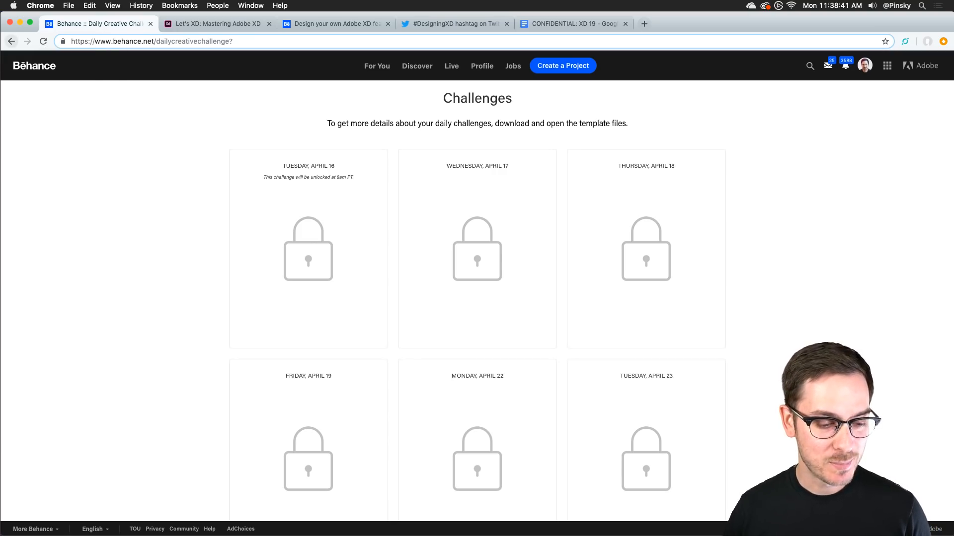
Switch to the XD Wireframe UI Kit document in Adobe XD and examine the Design Tab wireframe up close.
{"action": "key", "text": "super+Tab"}
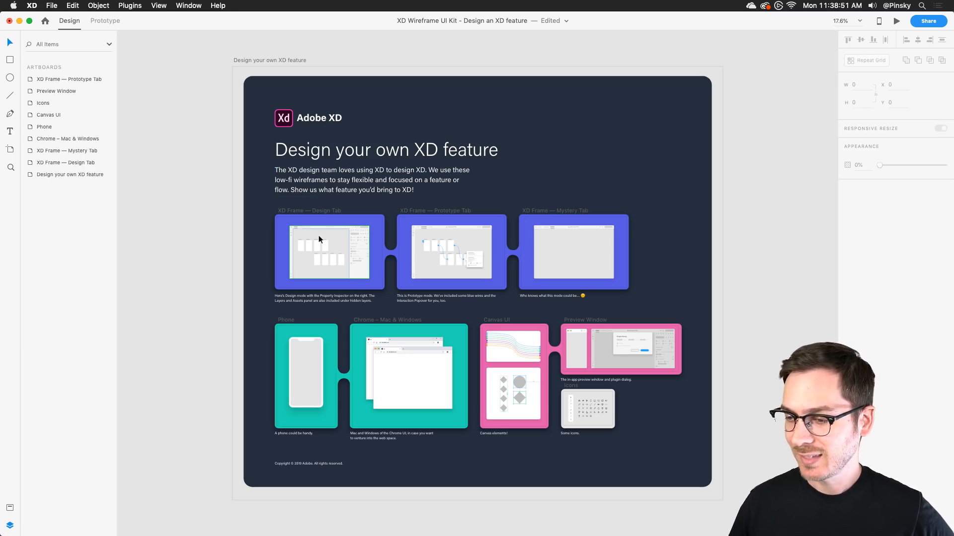
{"action": "scroll", "coordinate": [318, 234], "scroll_direction": "up", "scroll_amount": 5}
{"action": "scroll", "coordinate": [333, 231], "scroll_direction": "up", "scroll_amount": 5}
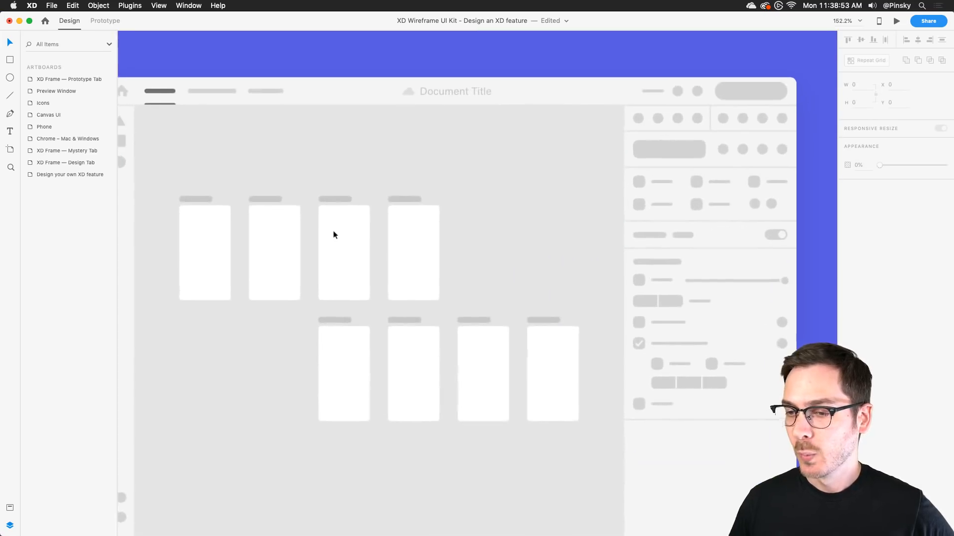
{"action": "scroll", "coordinate": [333, 232], "scroll_direction": "down", "scroll_amount": 3}
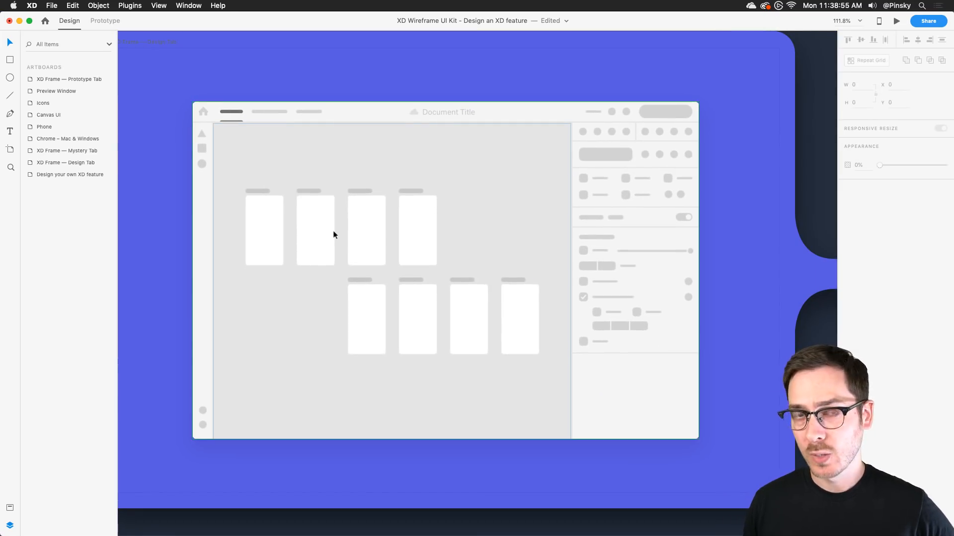
{"action": "scroll", "coordinate": [333, 234], "scroll_direction": "down", "scroll_amount": 2}
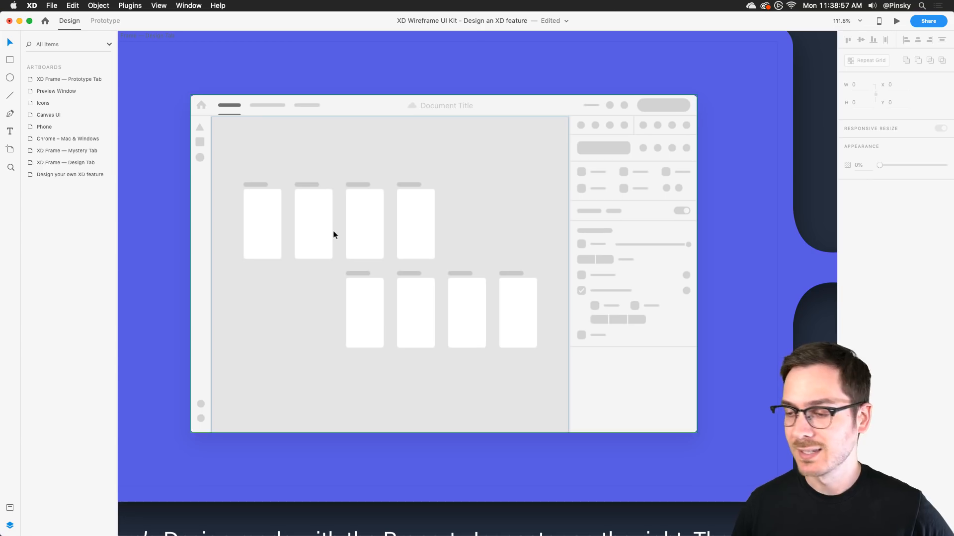
{"action": "scroll", "coordinate": [334, 234], "scroll_direction": "down", "scroll_amount": 1}
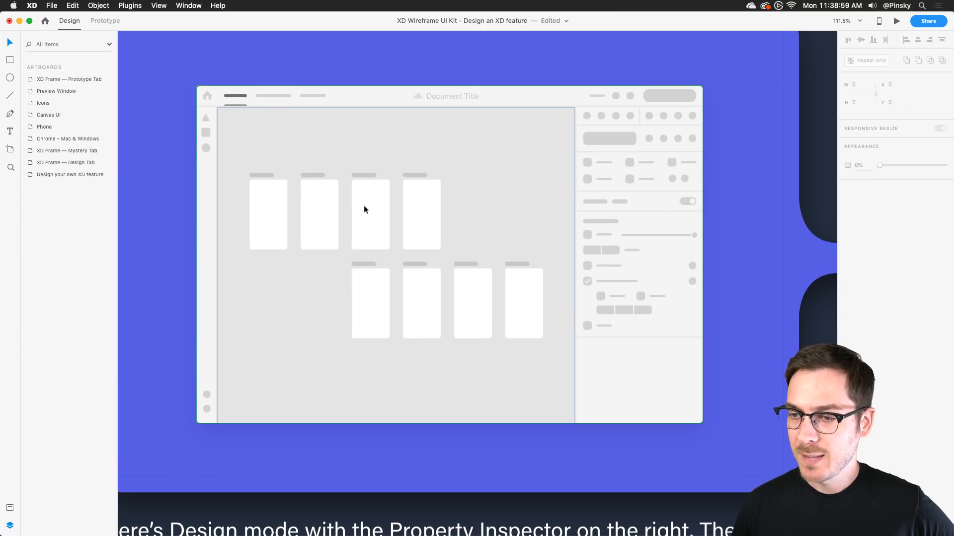
{"action": "scroll", "coordinate": [364, 207], "scroll_direction": "up", "scroll_amount": 3}
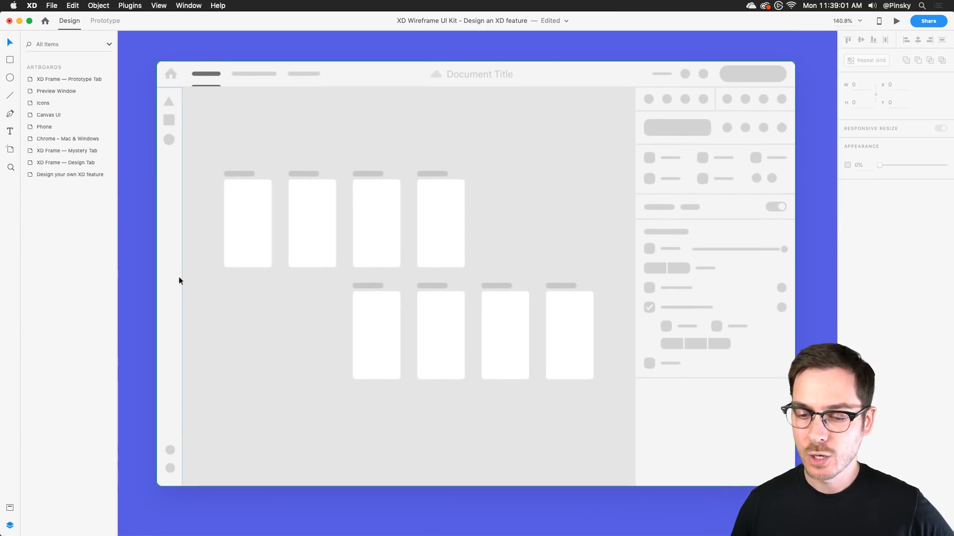
Compare the document's assets (colors, character styles and symbols) with its artboard list, alternating between the two views.
{"action": "left_click", "coordinate": [10, 509]}
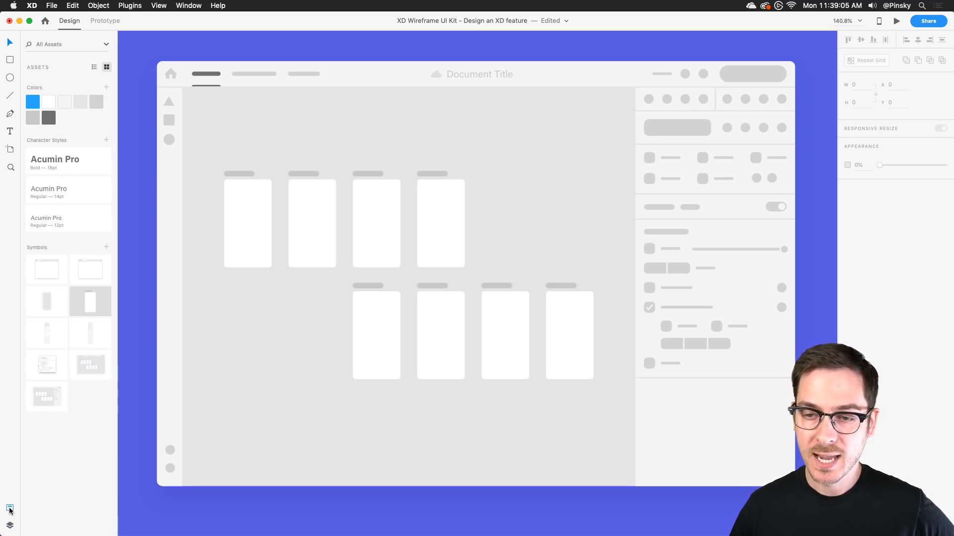
{"action": "left_click", "coordinate": [9, 526]}
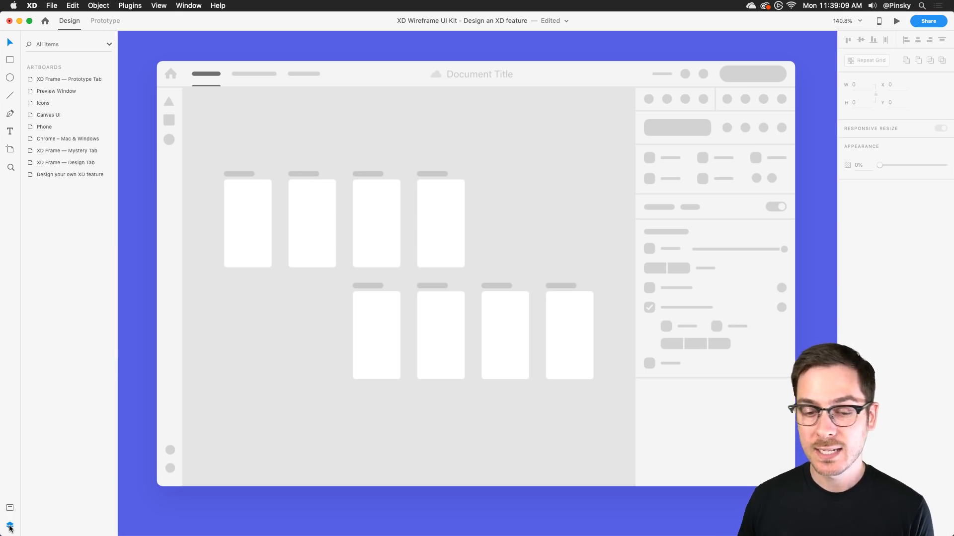
{"action": "left_click", "coordinate": [10, 509]}
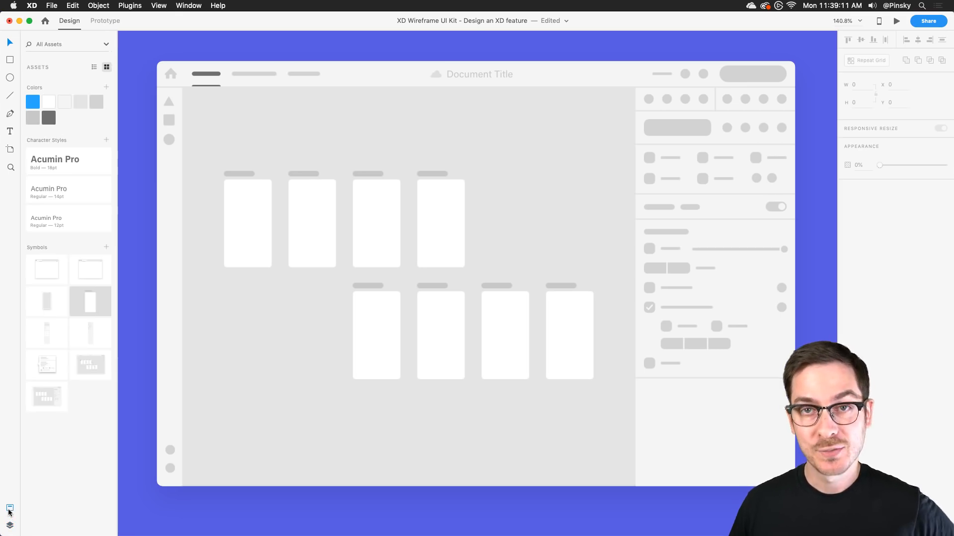
{"action": "left_click", "coordinate": [11, 525]}
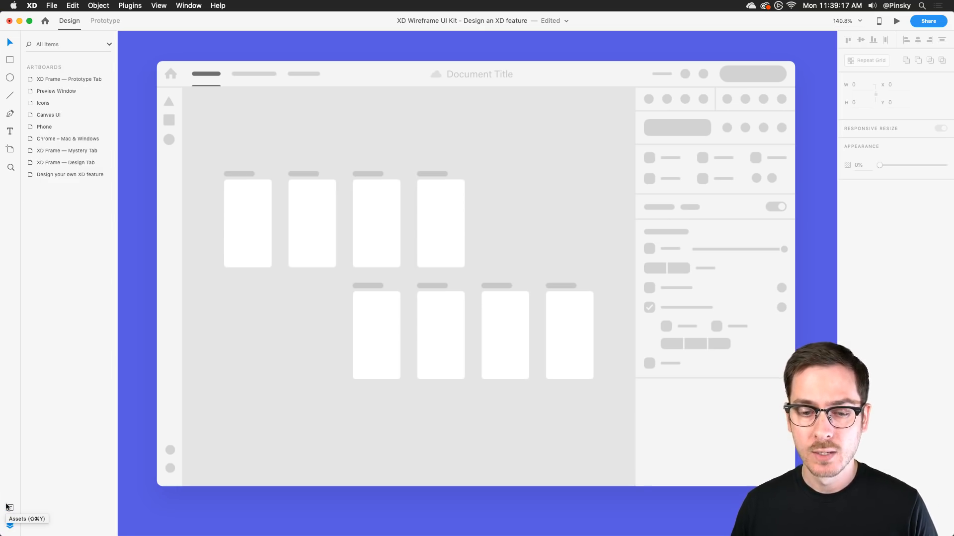
{"action": "left_click", "coordinate": [7, 507]}
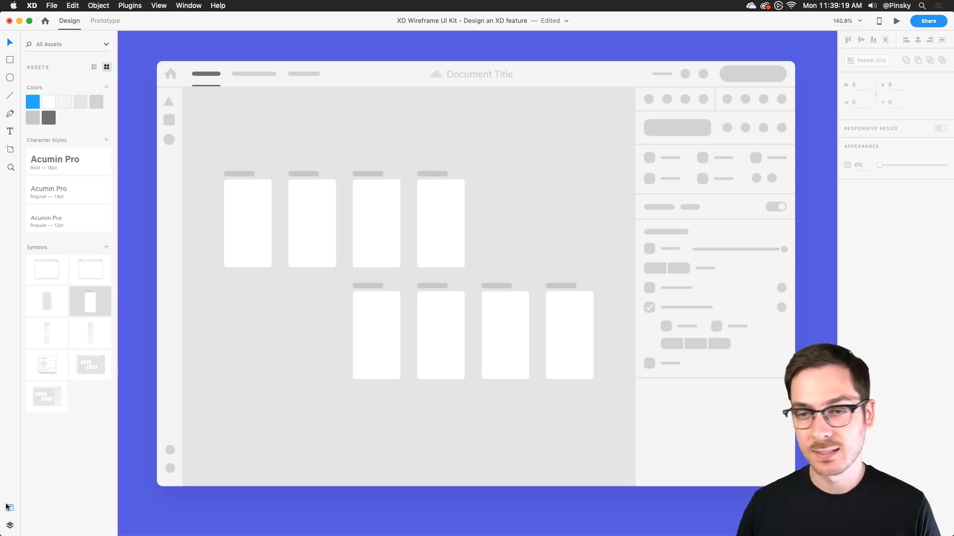
{"action": "key", "text": "super+y"}
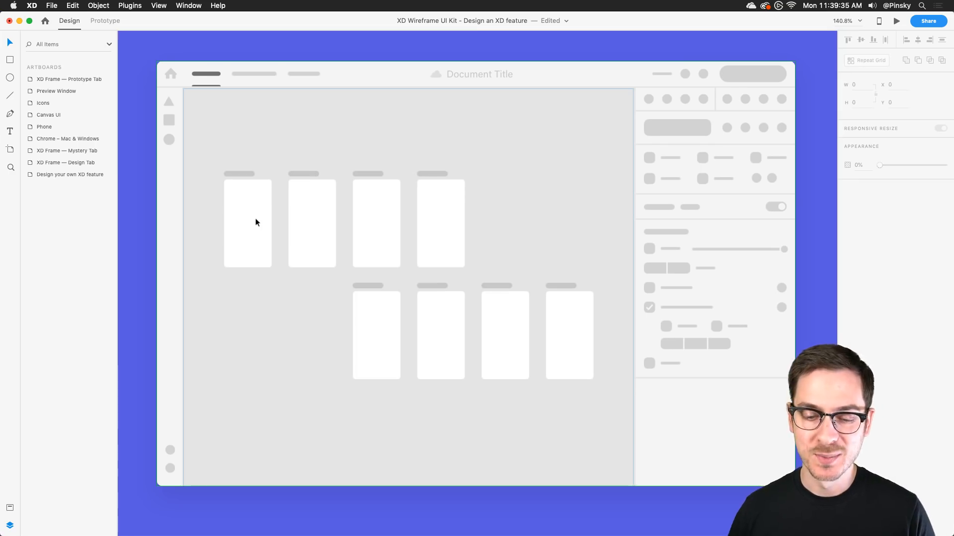
{"action": "scroll", "coordinate": [256, 222], "scroll_direction": "left", "scroll_amount": 2}
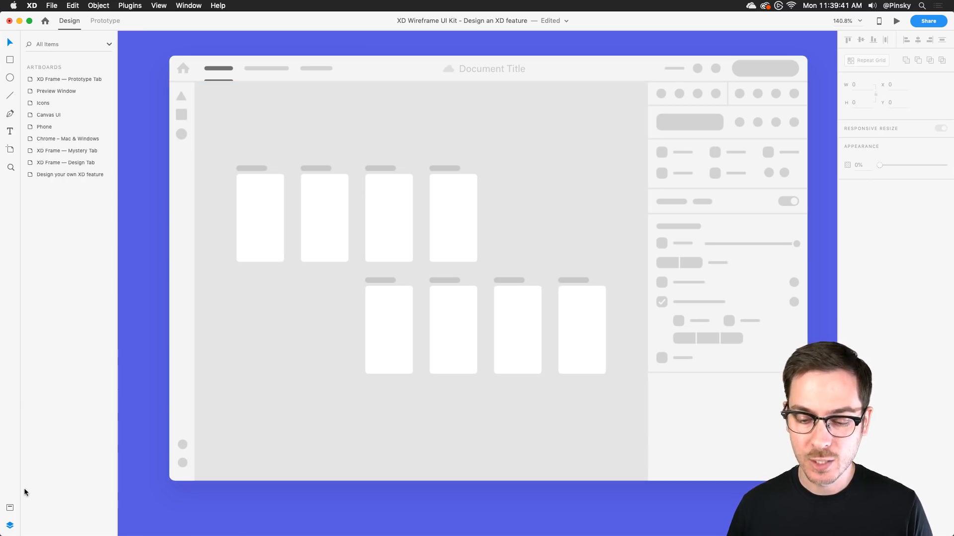
Place a copy of the Assets Panel symbol on the empty pasteboard beside the main artboard, at about X -1452, Y 151.
{"action": "left_click", "coordinate": [10, 505]}
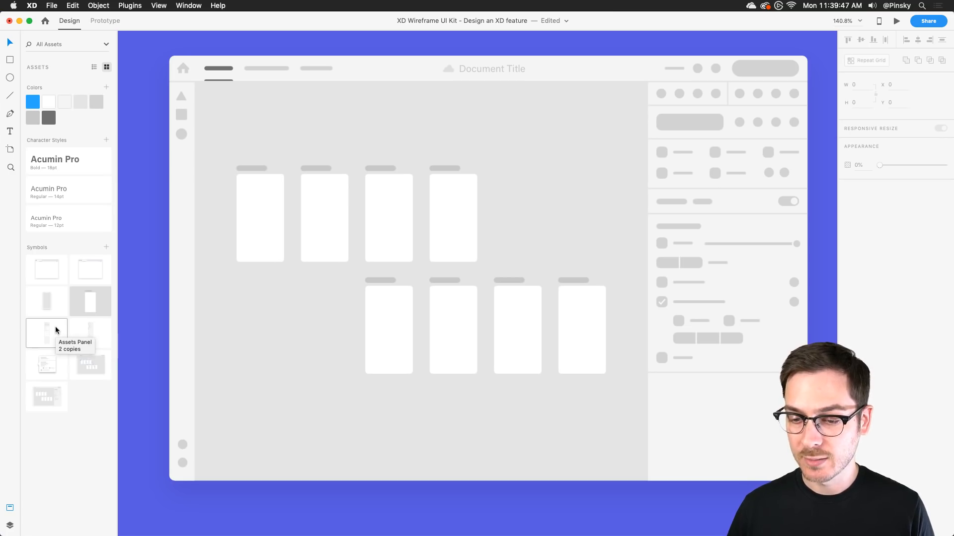
{"action": "scroll", "coordinate": [284, 296], "scroll_direction": "left", "scroll_amount": 10}
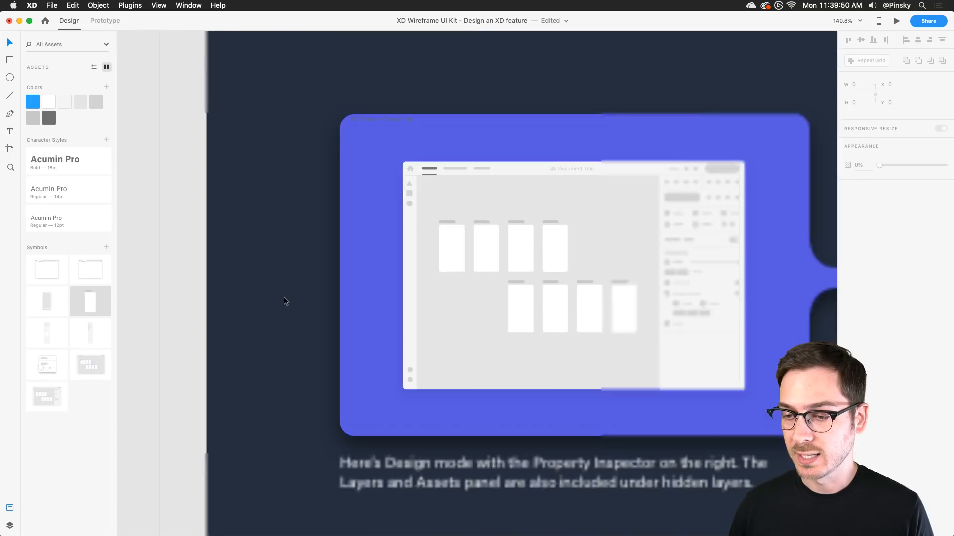
{"action": "left_click_drag", "start_coordinate": [40, 333], "coordinate": [155, 240]}
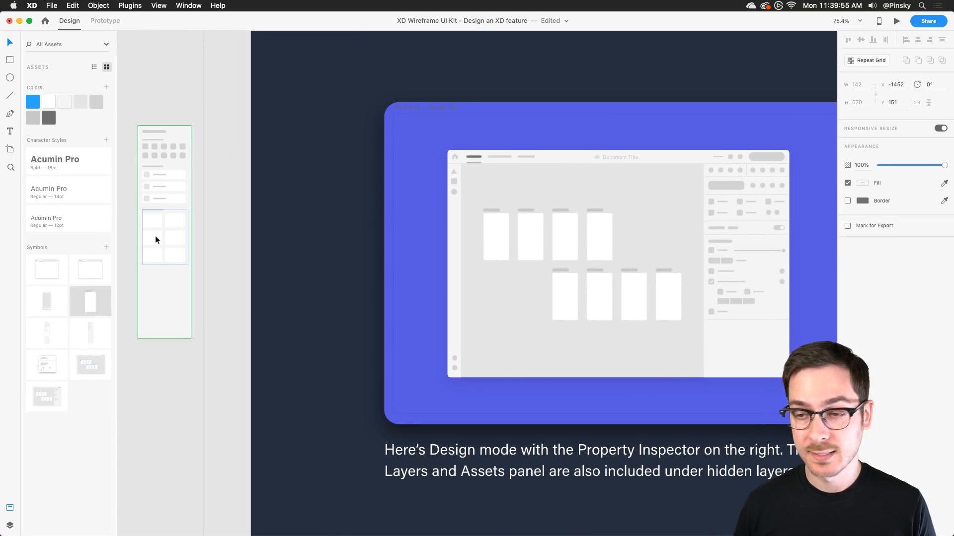
{"action": "scroll", "coordinate": [150, 216], "scroll_direction": "up", "scroll_amount": 5}
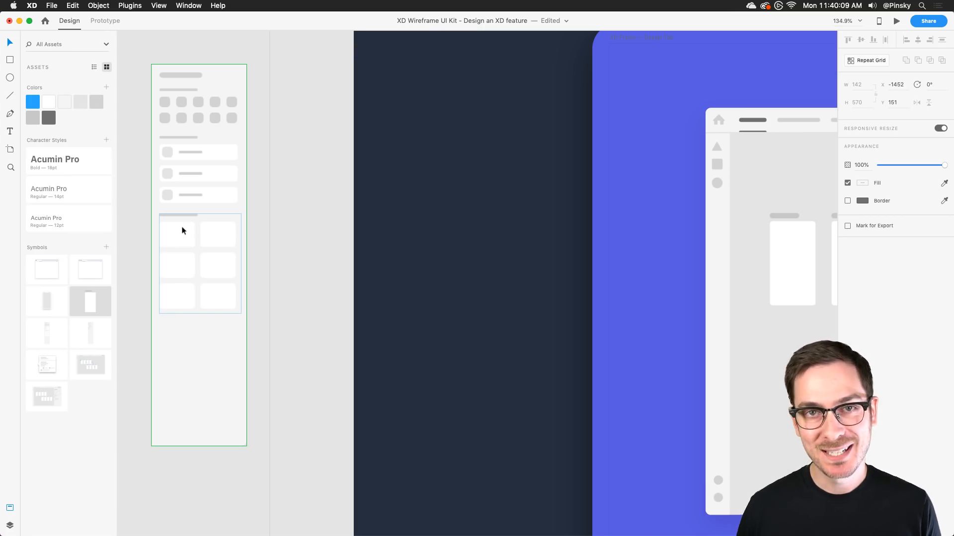
{"action": "scroll", "coordinate": [184, 230], "scroll_direction": "down", "scroll_amount": 1}
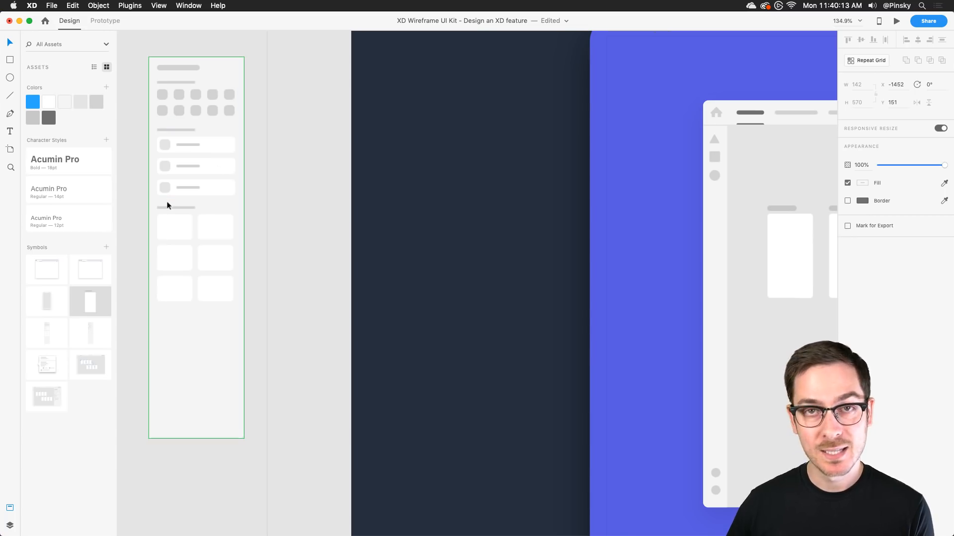
Move the Assets Panel copy onto the main artboard's dark background beside the blue Design Tab frame, at about X 302, Y 1828.
{"action": "left_click_drag", "start_coordinate": [169, 197], "coordinate": [311, 217]}
{"action": "scroll", "coordinate": [364, 217], "scroll_direction": "right", "scroll_amount": 2}
{"action": "scroll", "coordinate": [311, 217], "scroll_direction": "right", "scroll_amount": 4}
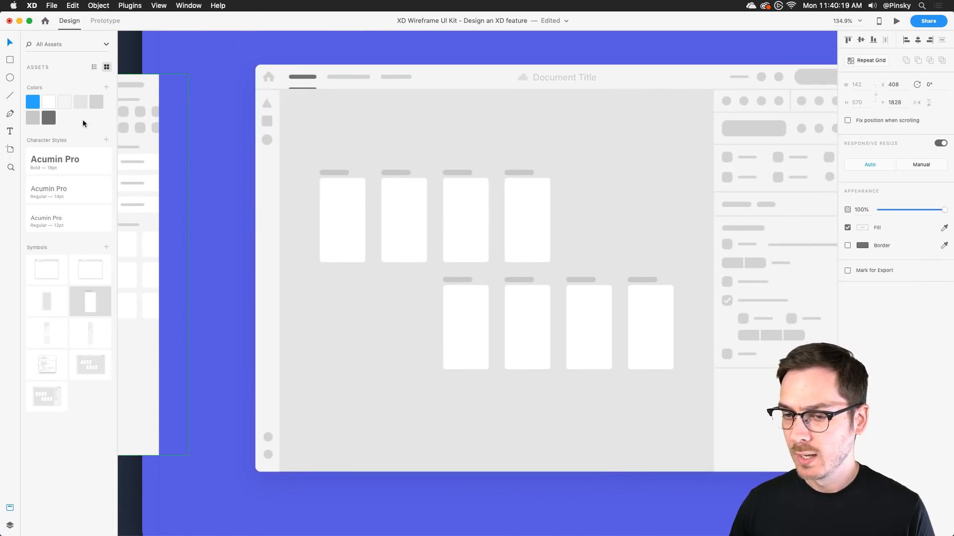
{"action": "scroll", "coordinate": [264, 157], "scroll_direction": "left", "scroll_amount": 4}
{"action": "left_click_drag", "start_coordinate": [273, 156], "coordinate": [197, 158]}
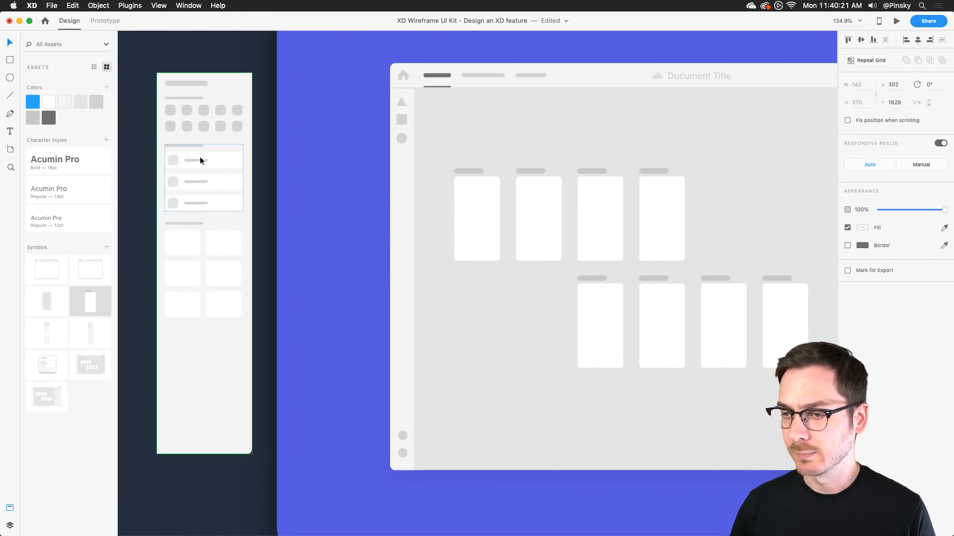
Select the Window element inside the Design Tab frame's XD symbol and display the symbol's layers.
{"action": "scroll", "coordinate": [200, 160], "scroll_direction": "right", "scroll_amount": 2}
{"action": "left_click", "coordinate": [418, 155]}
{"action": "scroll", "coordinate": [413, 154], "scroll_direction": "right", "scroll_amount": 1}
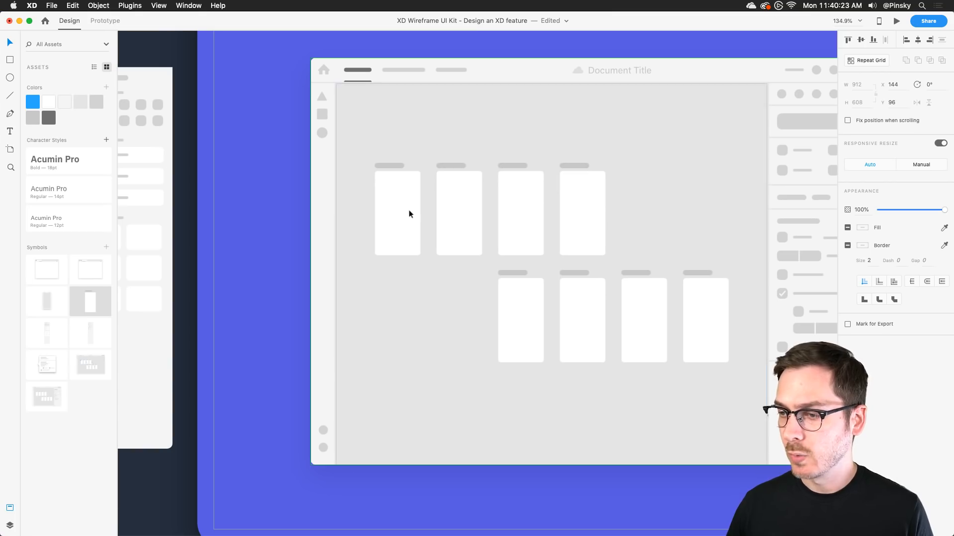
{"action": "left_click", "coordinate": [357, 136]}
{"action": "key", "text": "super+y"}
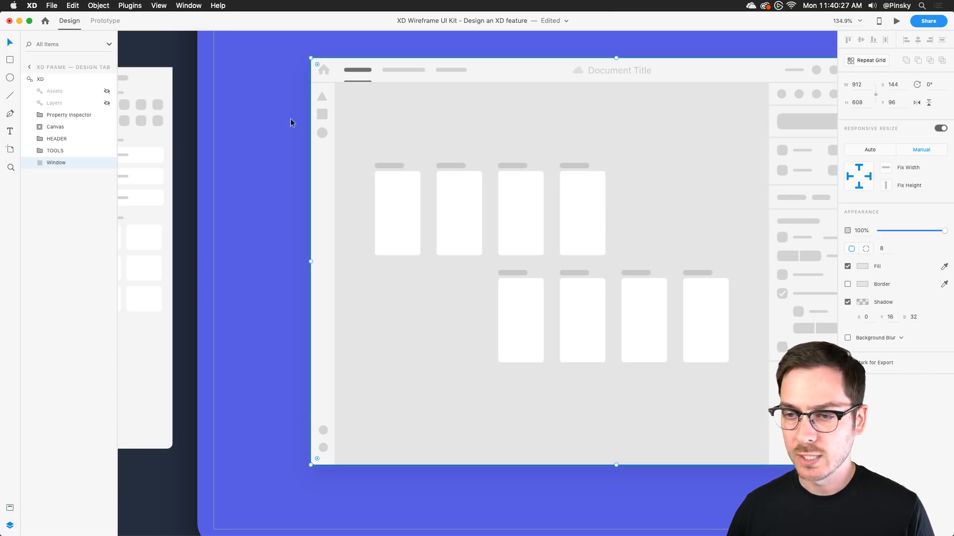
Draw a rectangle about 141 wide and 569 high over the canvas area, along the edge of the tools strip.
{"action": "scroll", "coordinate": [361, 97], "scroll_direction": "right", "scroll_amount": 1}
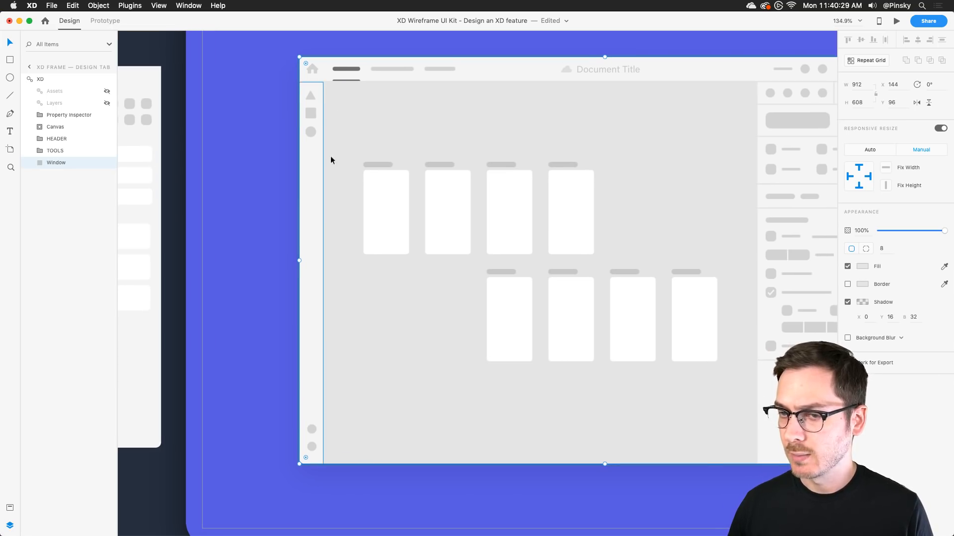
{"action": "left_click", "coordinate": [10, 61]}
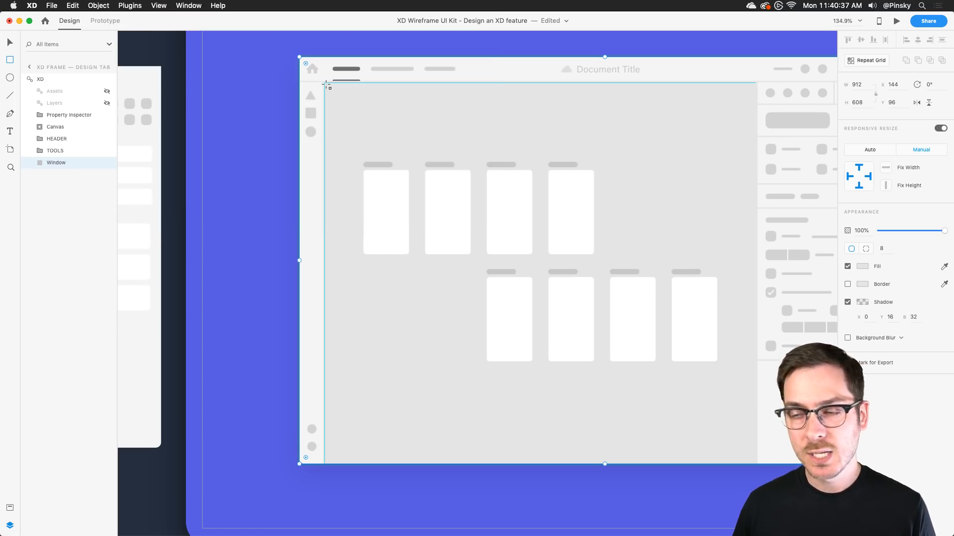
{"action": "mouse_move", "coordinate": [326, 84]}
{"action": "left_mouse_down"}
{"action": "mouse_move", "coordinate": [385, 308]}
{"action": "mouse_move", "coordinate": [407, 464]}
{"action": "mouse_move", "coordinate": [420, 465]}
{"action": "left_mouse_up"}
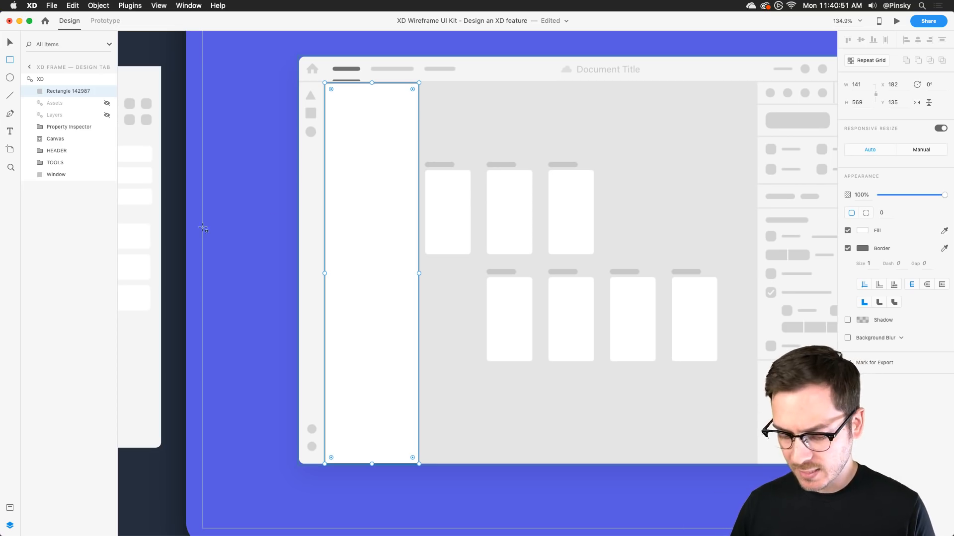
Fill the new rectangle with the light grey sampled from the Assets Panel copy and remove its border.
{"action": "left_click", "coordinate": [131, 342]}
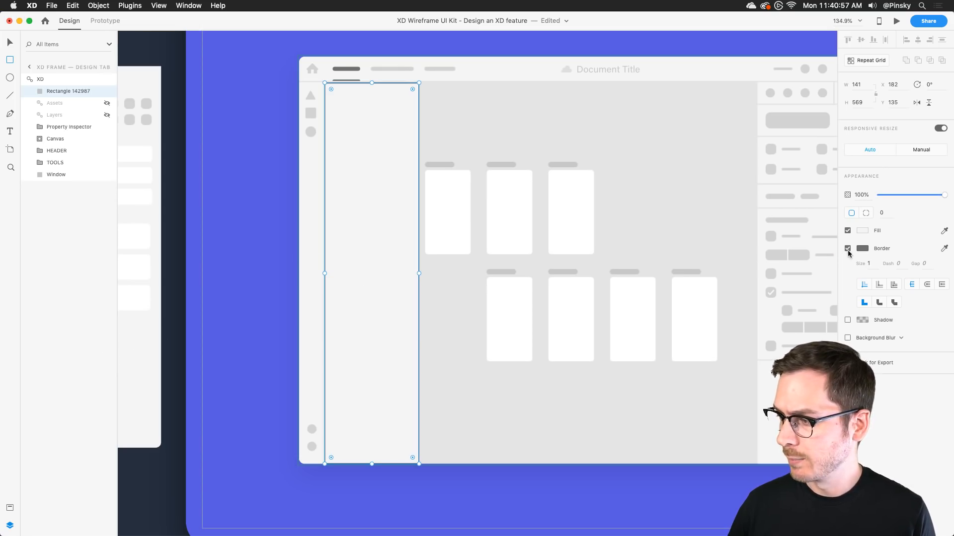
{"action": "left_click", "coordinate": [847, 248]}
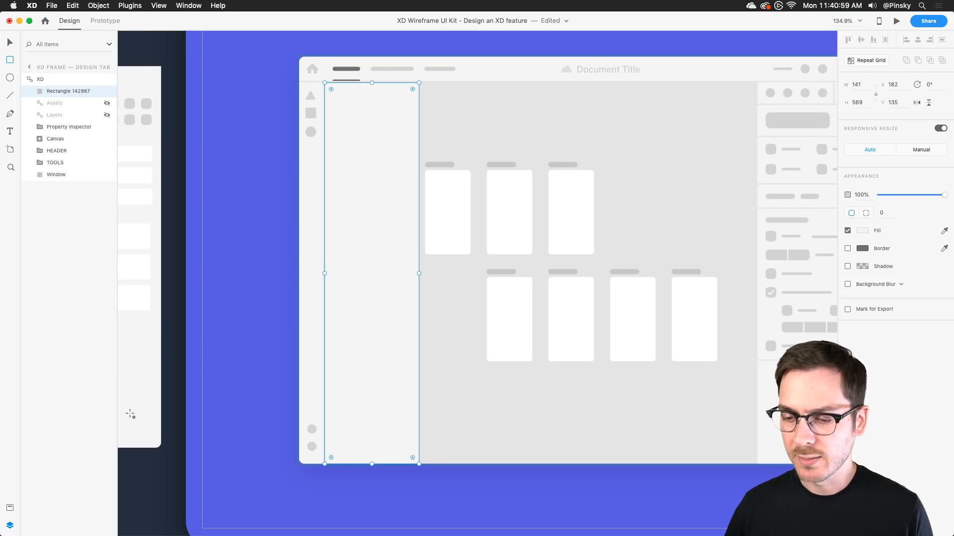
{"action": "scroll", "coordinate": [151, 400], "scroll_direction": "left", "scroll_amount": 5}
{"action": "key", "text": "v"}
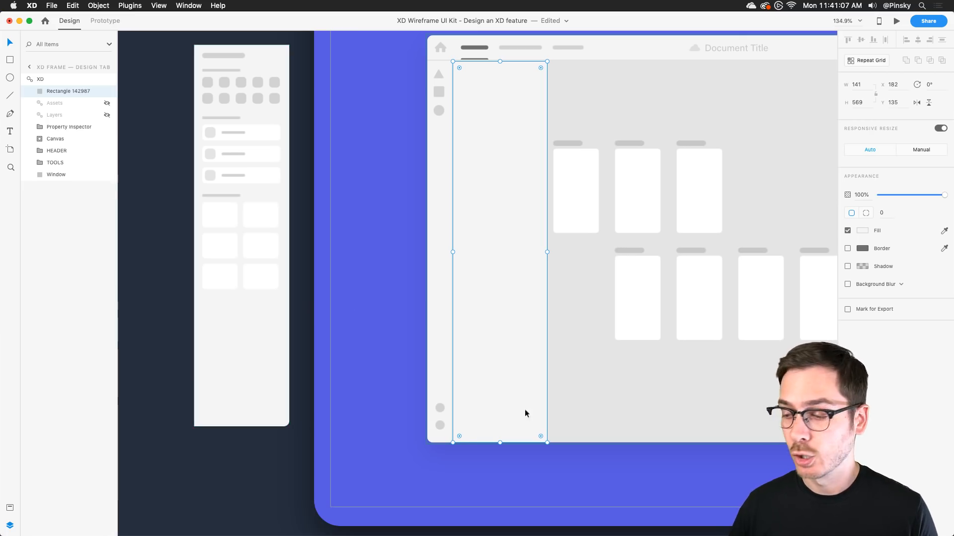
Try radii of 30, 20 and 10 on the rectangle's bottom-right corner, and return to one uniform radius of 0.
{"action": "scroll", "coordinate": [517, 413], "scroll_direction": "right", "scroll_amount": 3}
{"action": "scroll", "coordinate": [451, 420], "scroll_direction": "up", "scroll_amount": 5}
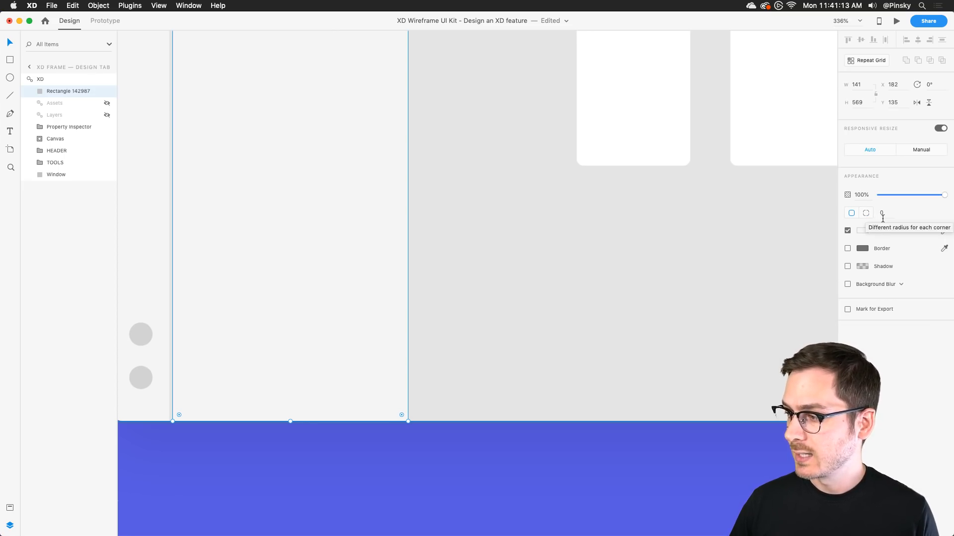
{"action": "left_click", "coordinate": [866, 214]}
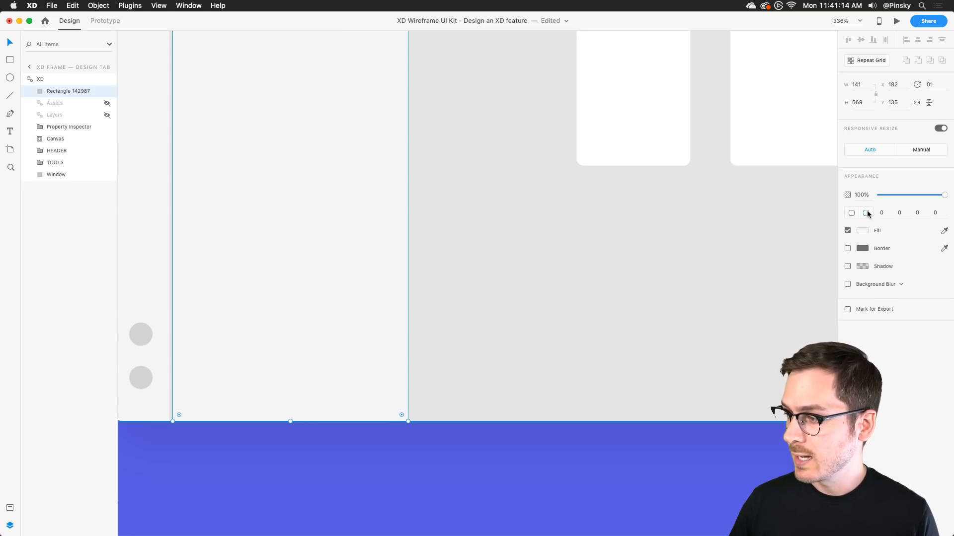
{"action": "left_click", "coordinate": [918, 214]}
{"action": "type", "text": "30"}
{"action": "key", "text": "Return"}
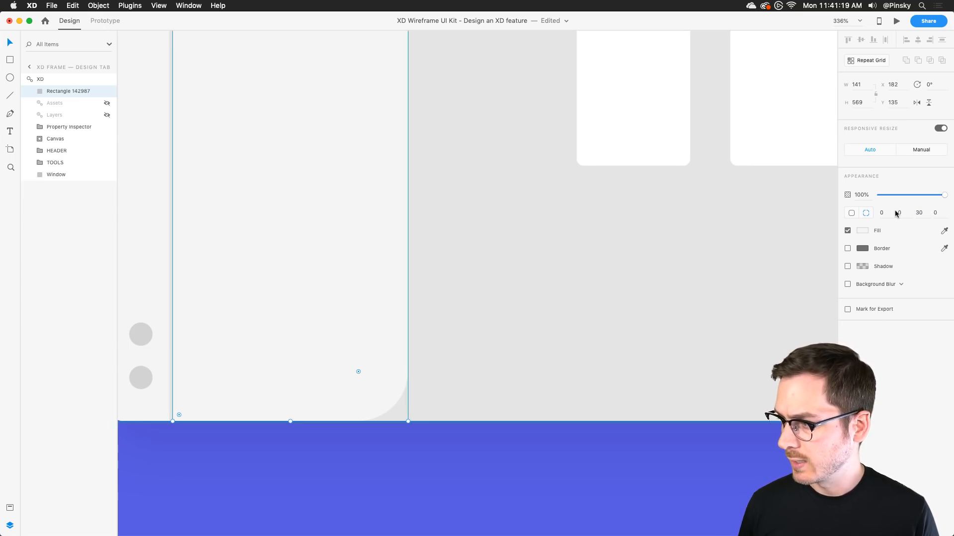
{"action": "left_click", "coordinate": [924, 217]}
{"action": "type", "text": "20"}
{"action": "key", "text": "Return"}
{"action": "left_click", "coordinate": [924, 218]}
{"action": "type", "text": "10"}
{"action": "key", "text": "Return"}
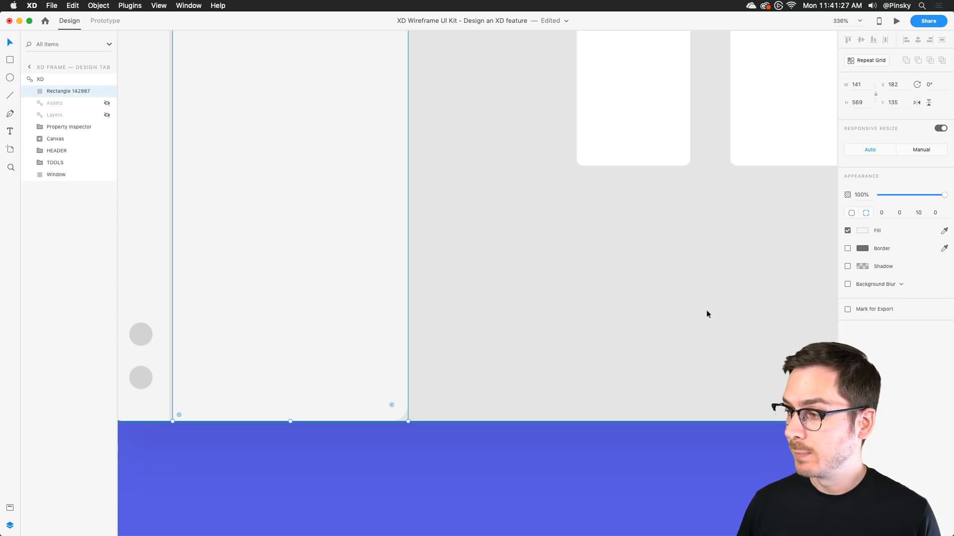
{"action": "left_click", "coordinate": [852, 213]}
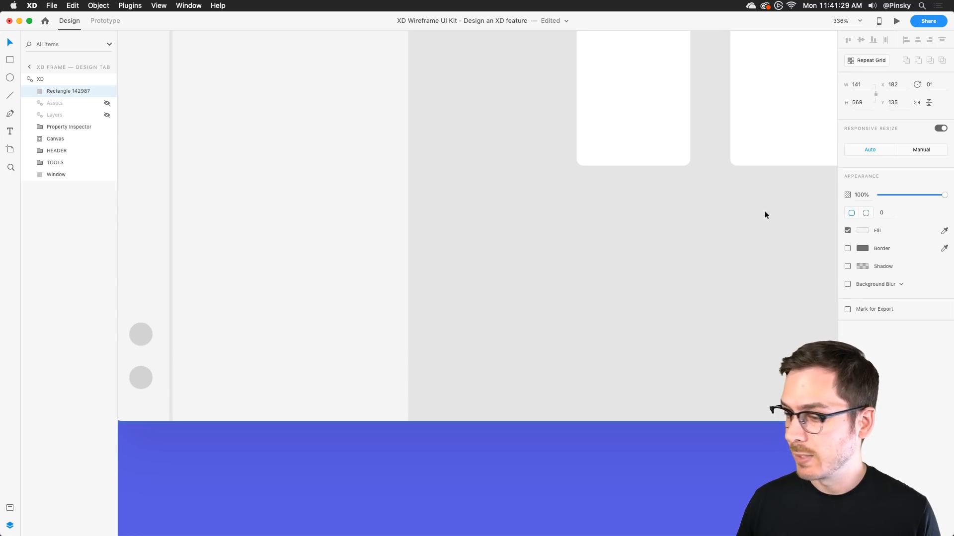
Round only the rectangle's bottom-right corner to a radius of 10 and shorten the rectangle's height to 566.
{"action": "key", "text": "alt"}
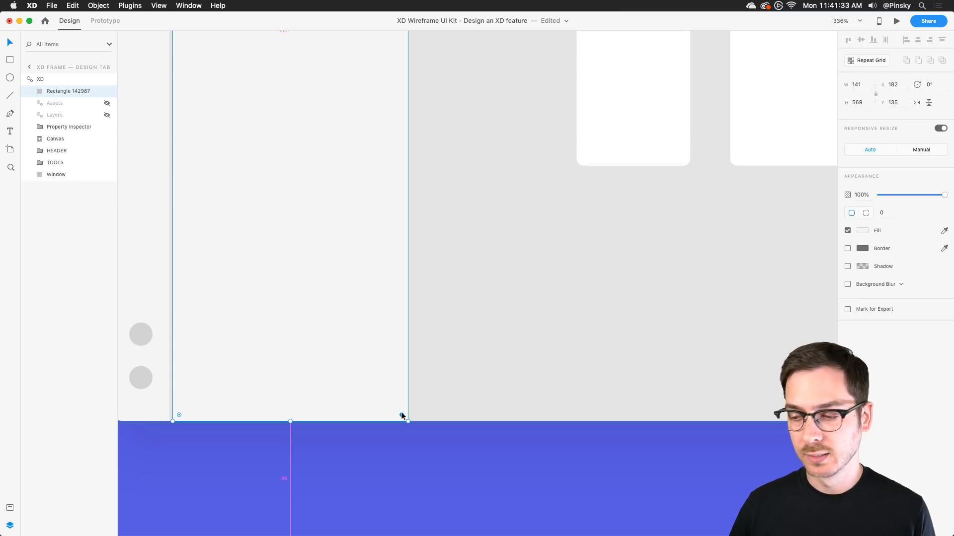
{"action": "left_click_drag", "start_coordinate": [402, 416], "coordinate": [396, 411]}
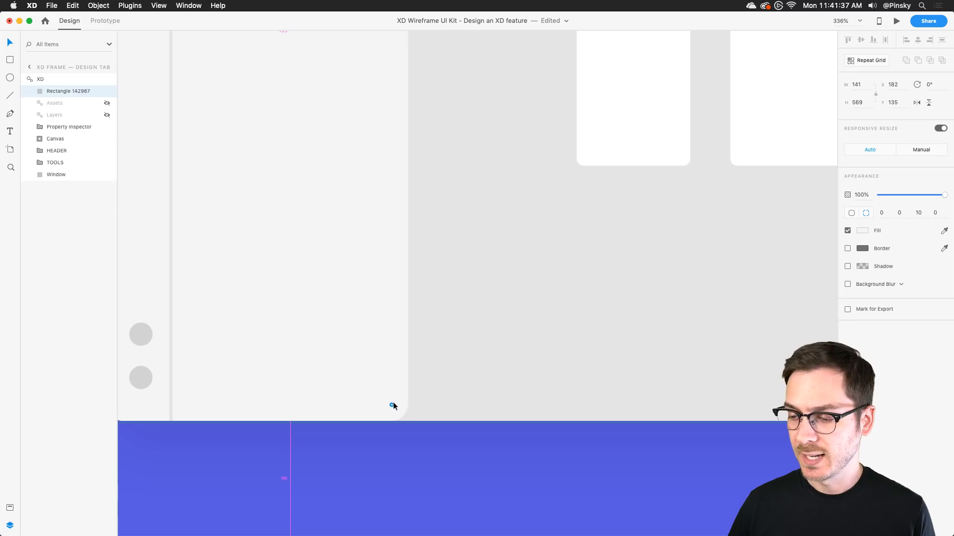
{"action": "scroll", "coordinate": [349, 395], "scroll_direction": "down", "scroll_amount": 5}
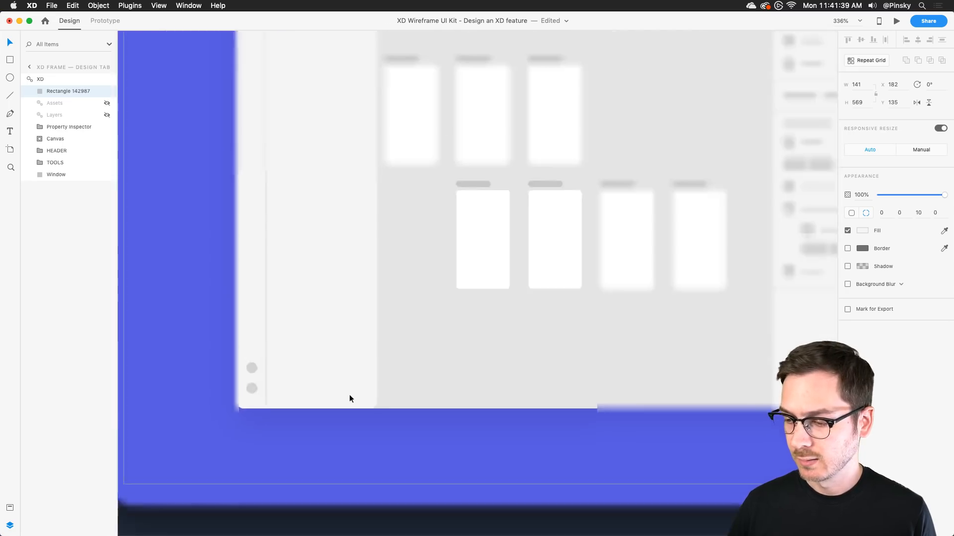
{"action": "scroll", "coordinate": [349, 395], "scroll_direction": "up", "scroll_amount": 2}
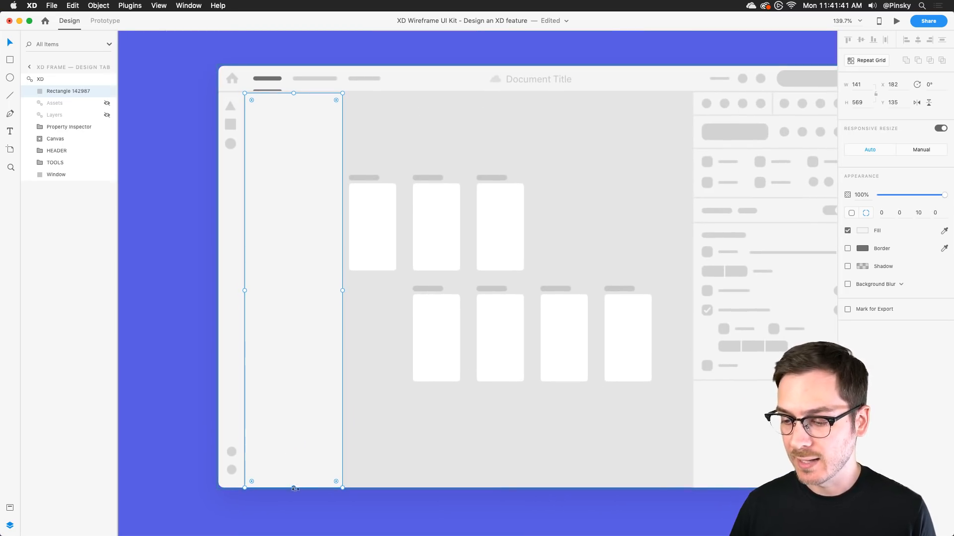
{"action": "left_click_drag", "start_coordinate": [294, 489], "coordinate": [294, 487]}
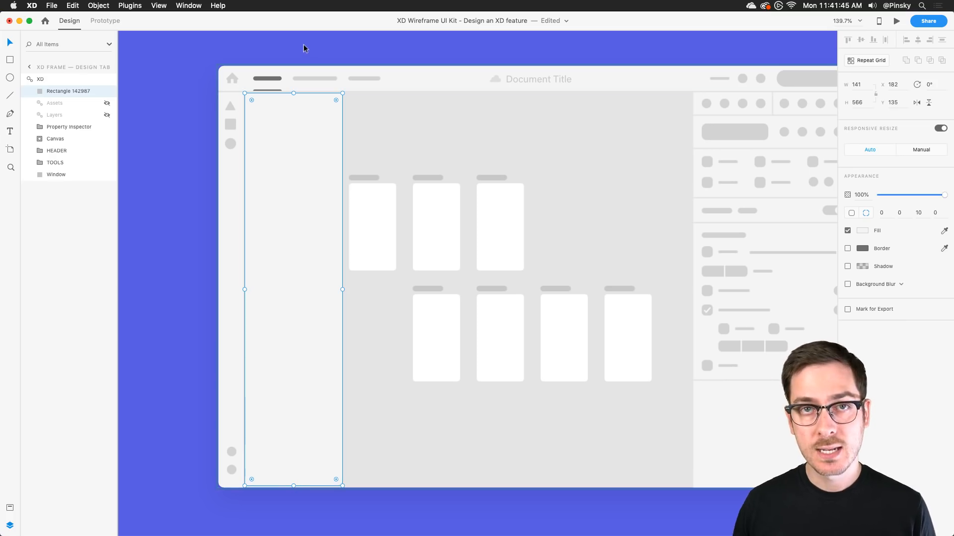
Shorten the rectangle from its top edge to about 301 high and place a duplicate above it at X 182, Y 134.
{"action": "left_click_drag", "start_coordinate": [293, 93], "coordinate": [308, 278]}
{"action": "key", "text": "super+d"}
{"action": "left_click_drag", "start_coordinate": [302, 335], "coordinate": [312, 157]}
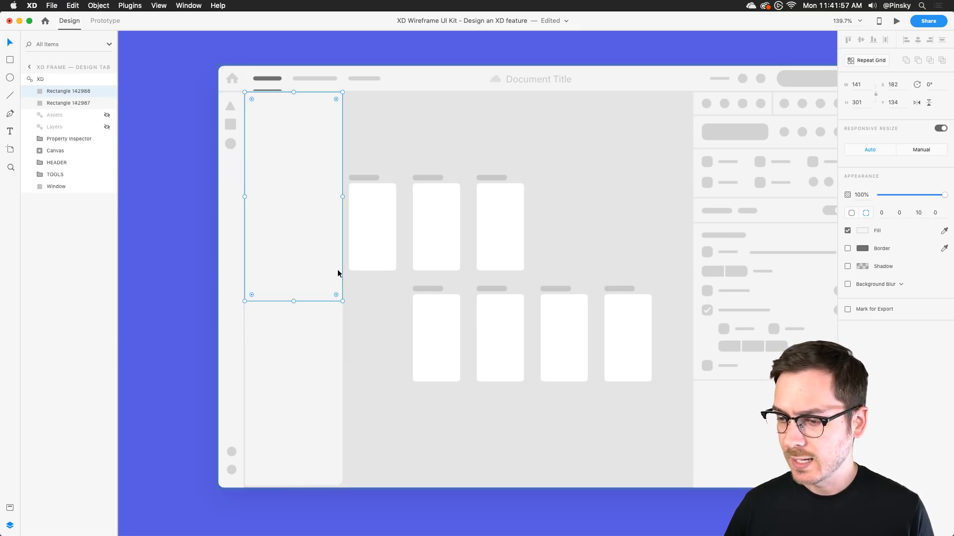
Square off the duplicate's bottom-right corner to radius 0 and shorten its height to 264, leaving a gap between the two panels.
{"action": "scroll", "coordinate": [338, 269], "scroll_direction": "up", "scroll_amount": 5}
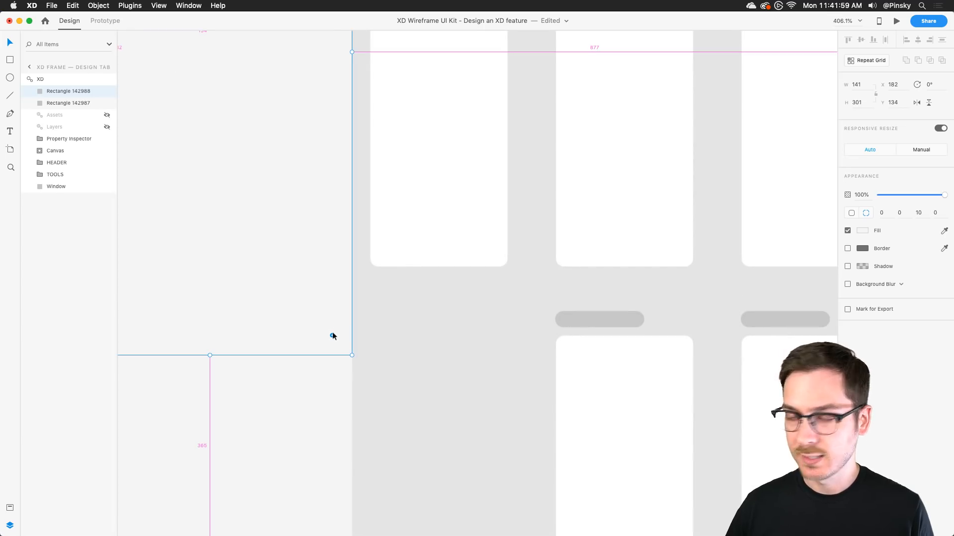
{"action": "left_click_drag", "start_coordinate": [332, 336], "coordinate": [366, 357]}
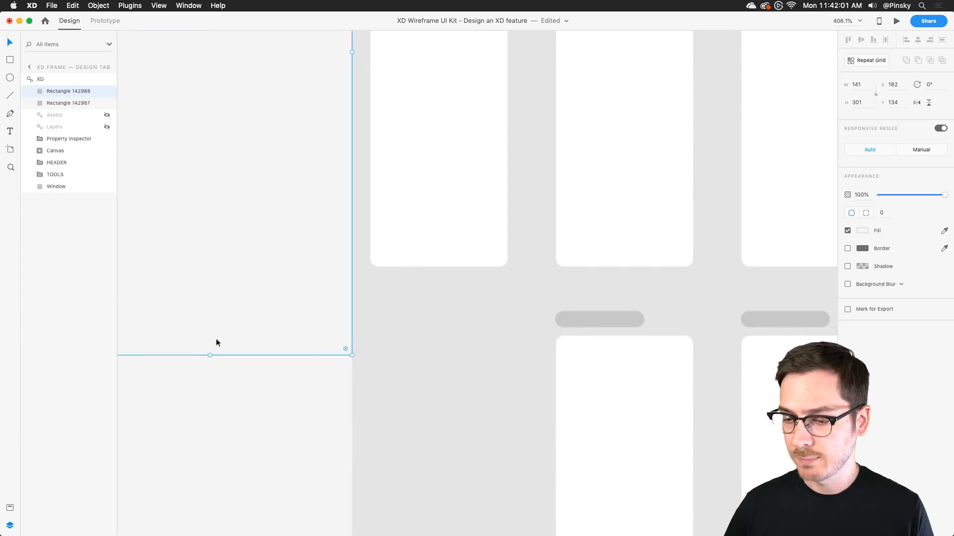
{"action": "left_click_drag", "start_coordinate": [209, 356], "coordinate": [219, 282]}
{"action": "scroll", "coordinate": [219, 277], "scroll_direction": "down", "scroll_amount": 4}
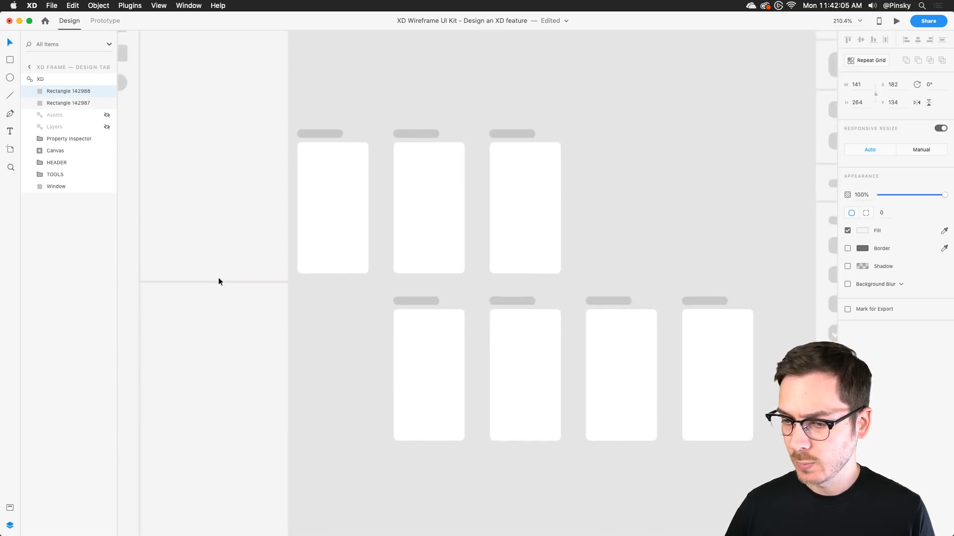
{"action": "scroll", "coordinate": [219, 278], "scroll_direction": "left", "scroll_amount": 2}
{"action": "scroll", "coordinate": [219, 278], "scroll_direction": "down", "scroll_amount": 2}
{"action": "scroll", "coordinate": [218, 278], "scroll_direction": "right", "scroll_amount": 1}
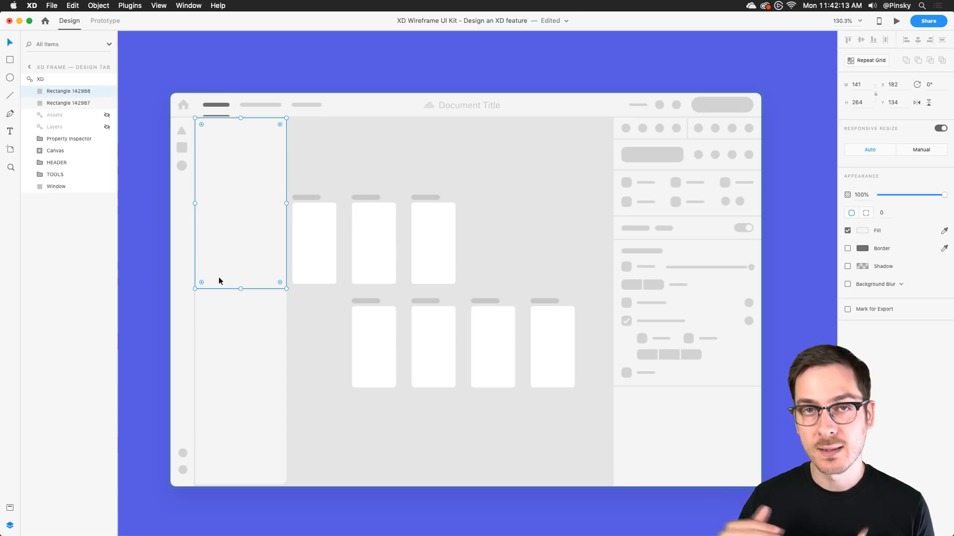
Review the Assets Panel copy beside the frame and display the document's assets.
{"action": "scroll", "coordinate": [176, 160], "scroll_direction": "left", "scroll_amount": 1}
{"action": "scroll", "coordinate": [177, 163], "scroll_direction": "left", "scroll_amount": 2}
{"action": "scroll", "coordinate": [176, 163], "scroll_direction": "up", "scroll_amount": 1}
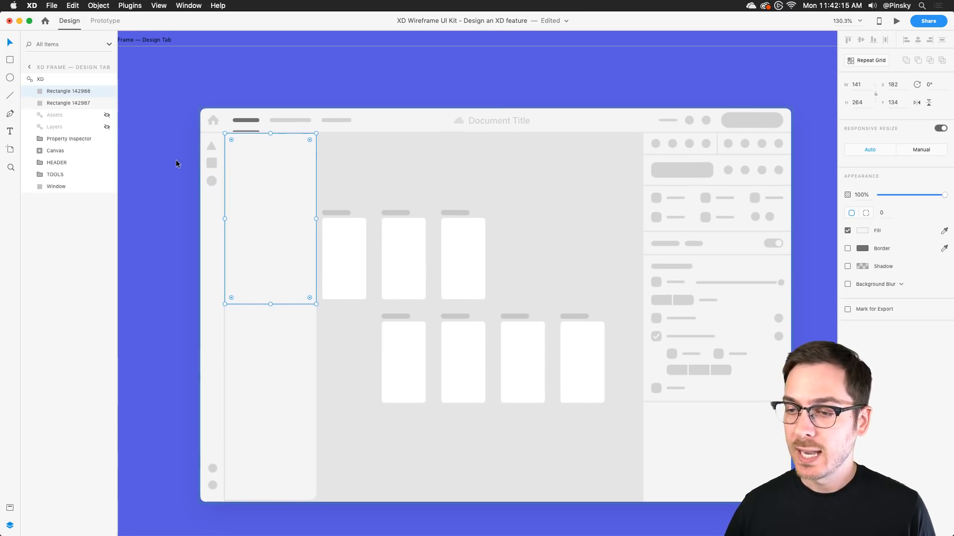
{"action": "scroll", "coordinate": [176, 159], "scroll_direction": "left", "scroll_amount": 12}
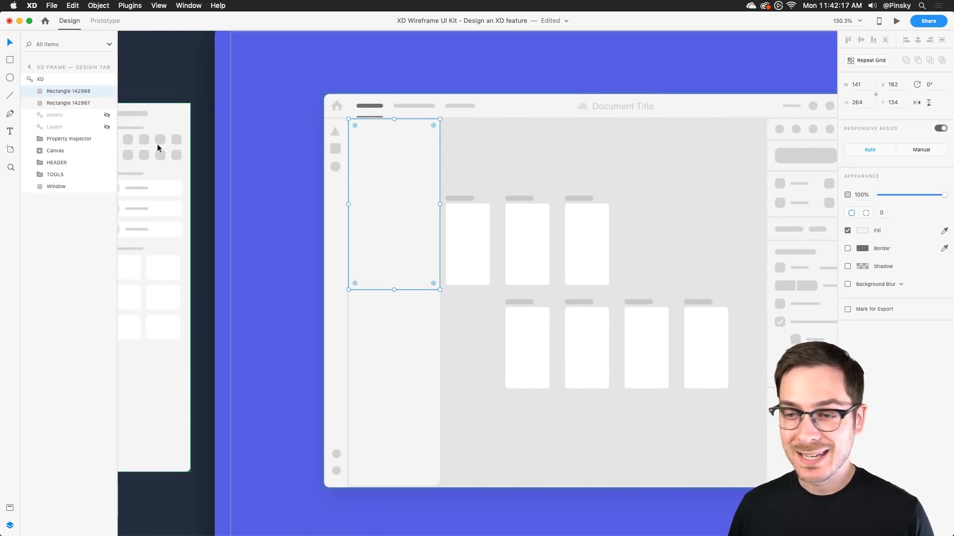
{"action": "key", "text": "super+y"}
{"action": "key", "text": "super+shift+y"}
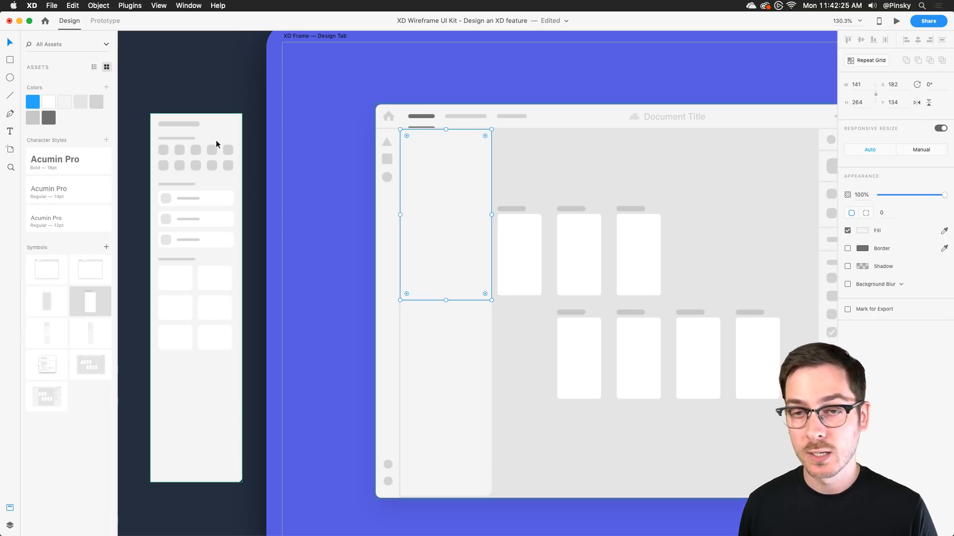
{"action": "scroll", "coordinate": [420, 181], "scroll_direction": "right", "scroll_amount": 3}
{"action": "scroll", "coordinate": [420, 181], "scroll_direction": "down", "scroll_amount": 1}
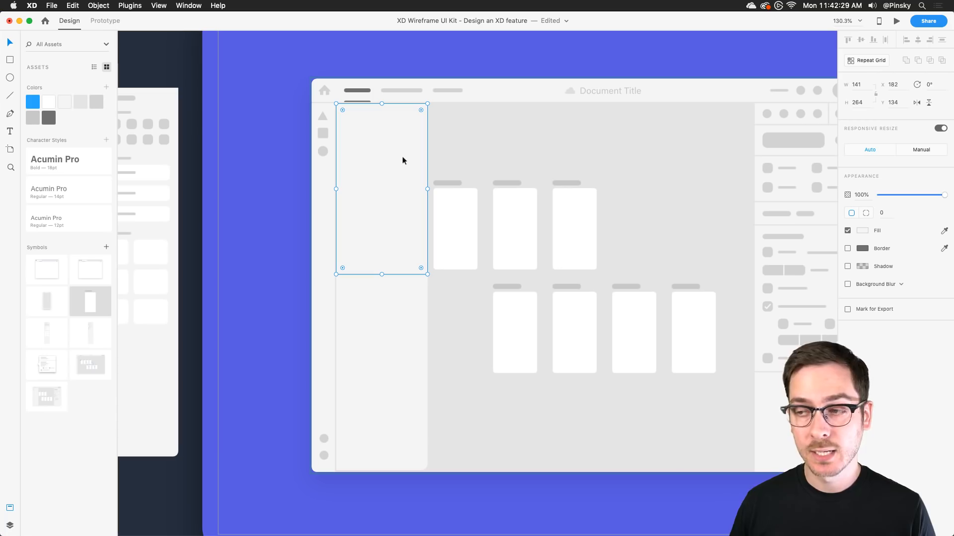
Draw a 21 by 21 square near the top of the upper panel and round its corners to a radius of 3.
{"action": "left_click", "coordinate": [9, 59]}
{"action": "scroll", "coordinate": [441, 126], "scroll_direction": "up", "scroll_amount": 5}
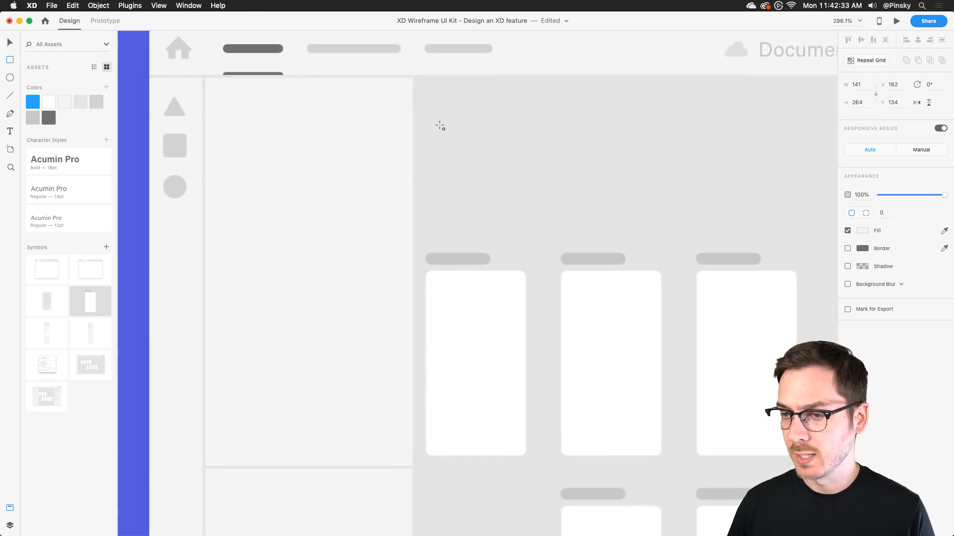
{"action": "left_click_drag", "start_coordinate": [221, 126], "coordinate": [252, 167]}
{"action": "key", "text": "super+z"}
{"action": "left_click_drag", "start_coordinate": [244, 149], "coordinate": [247, 151]}
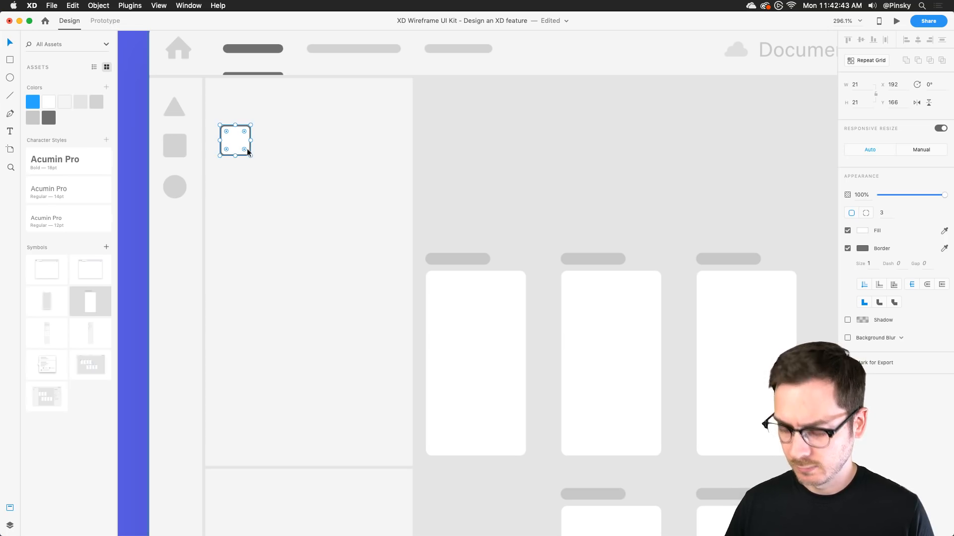
Fill the small square with the grey of the square tool icon and remove its border.
{"action": "key", "text": "i"}
{"action": "left_click", "coordinate": [175, 149]}
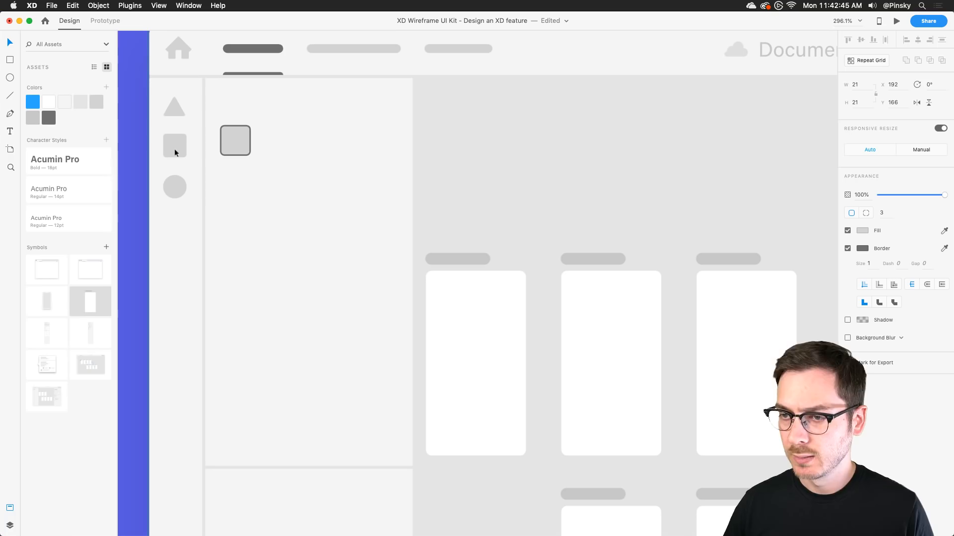
{"action": "left_click", "coordinate": [848, 249]}
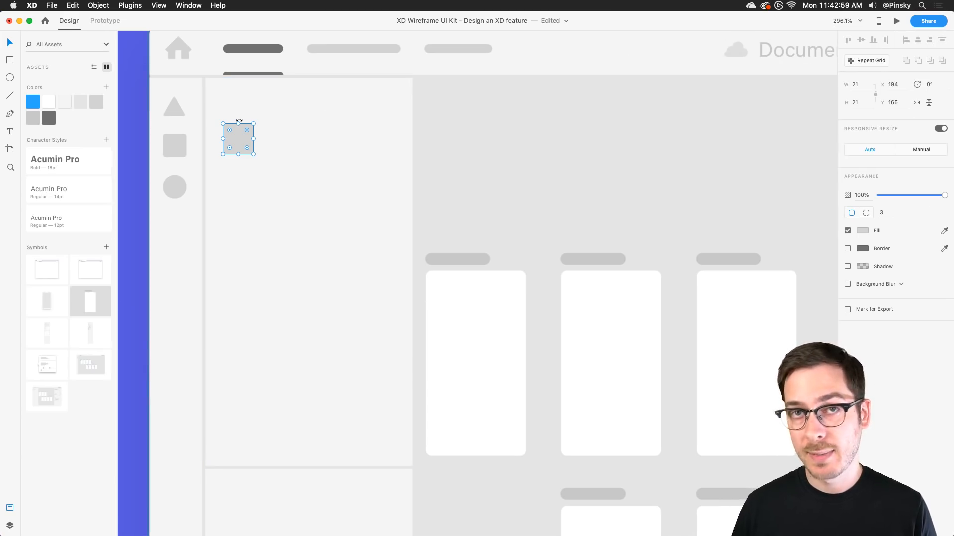
Turn the square into a Repeat Grid of five columns and two rows, tightly spaced and about 125 by 48 overall.
{"action": "key", "text": "super+r"}
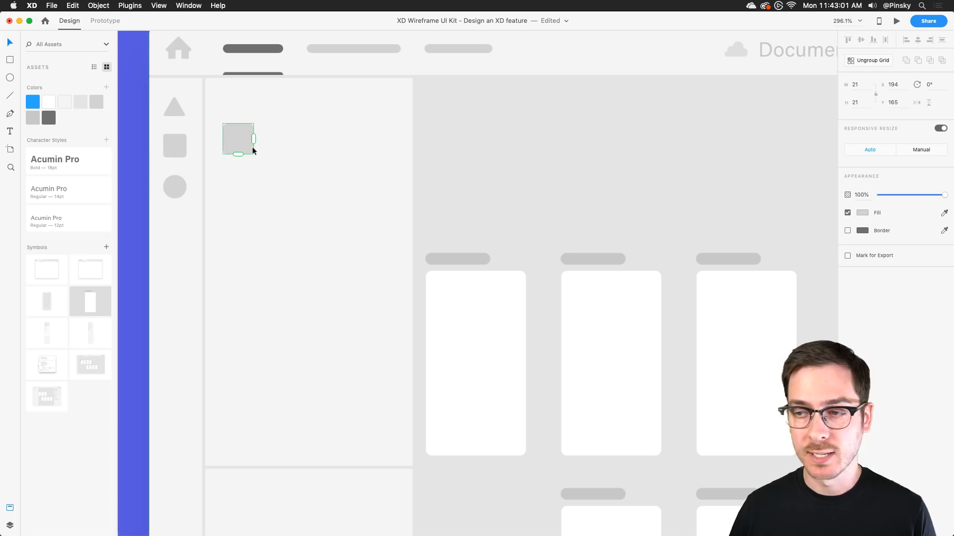
{"action": "left_click_drag", "start_coordinate": [254, 140], "coordinate": [411, 153]}
{"action": "left_click_drag", "start_coordinate": [345, 136], "coordinate": [317, 208]}
{"action": "left_click_drag", "start_coordinate": [317, 162], "coordinate": [317, 140]}
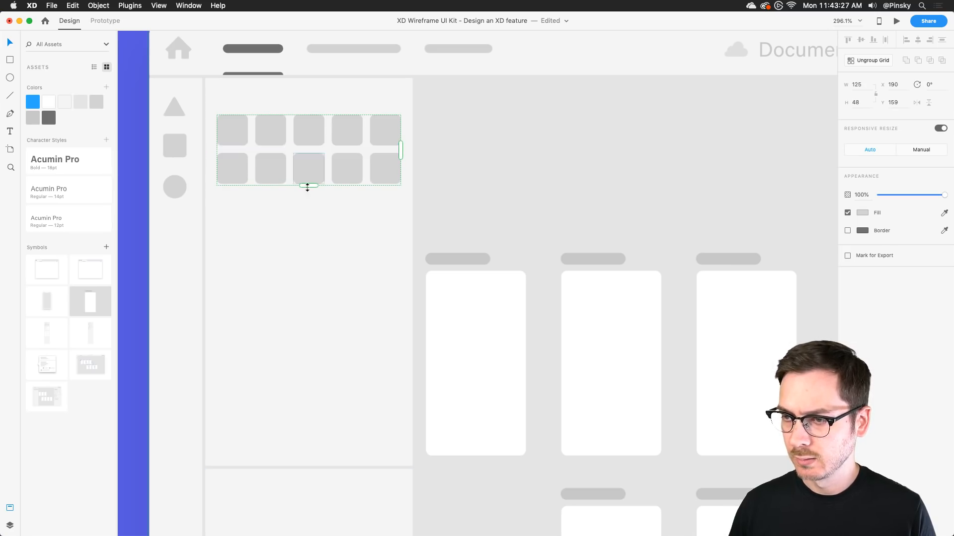
Move the grid of squares down within the upper panel to X 190, Y 174.
{"action": "left_click", "coordinate": [295, 243]}
{"action": "scroll", "coordinate": [294, 243], "scroll_direction": "down", "scroll_amount": 5}
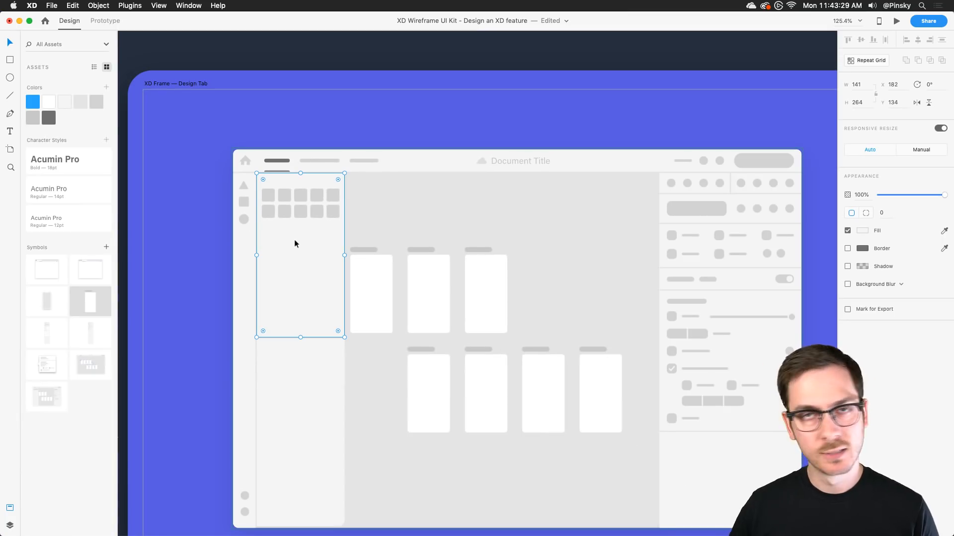
{"action": "scroll", "coordinate": [294, 240], "scroll_direction": "up", "scroll_amount": 5}
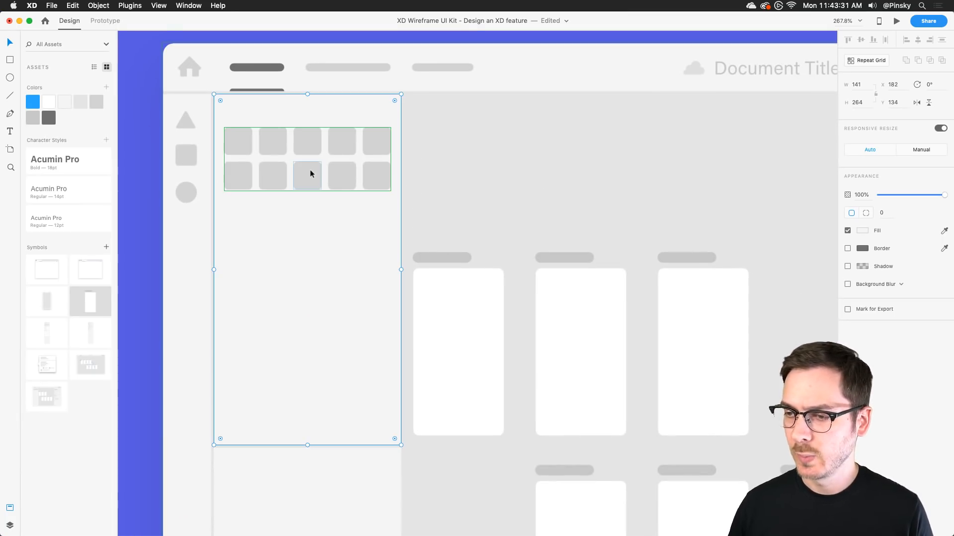
{"action": "left_click", "coordinate": [312, 165]}
{"action": "left_click_drag", "start_coordinate": [312, 169], "coordinate": [310, 179]}
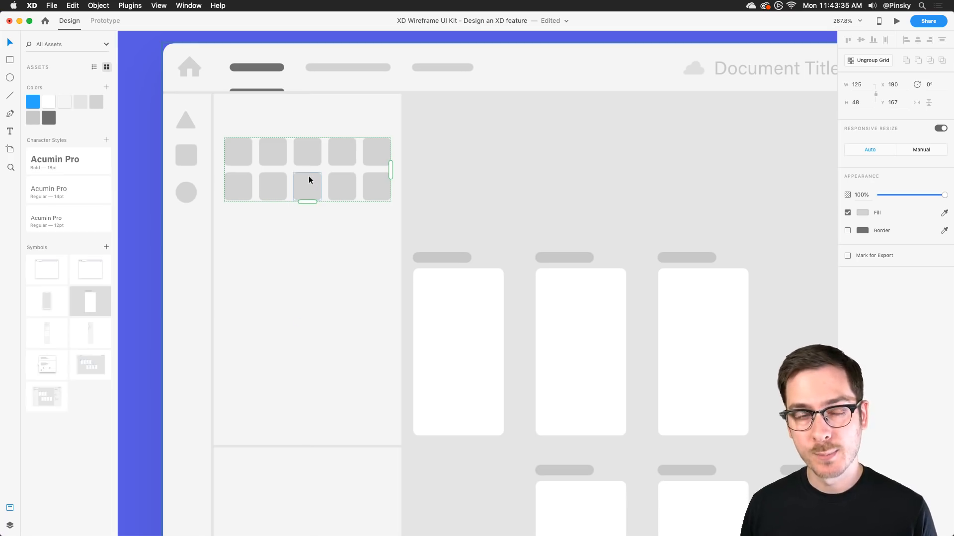
{"action": "left_click_drag", "start_coordinate": [309, 177], "coordinate": [308, 186]}
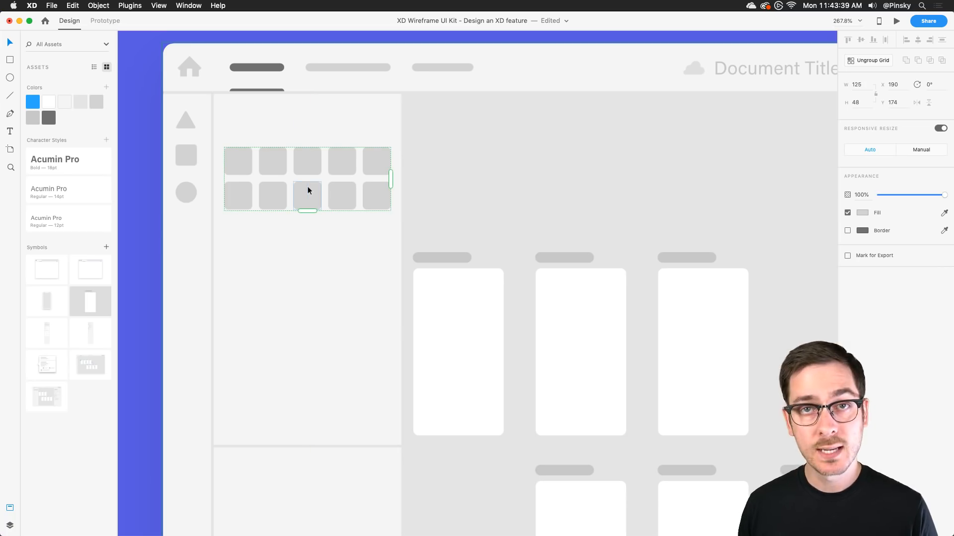
Draw a borderless 49 by 9 pill with radius 5 in the swatch grey above the swatches, and add a 20 by 5 copy beneath it.
{"action": "scroll", "coordinate": [268, 132], "scroll_direction": "up", "scroll_amount": 2}
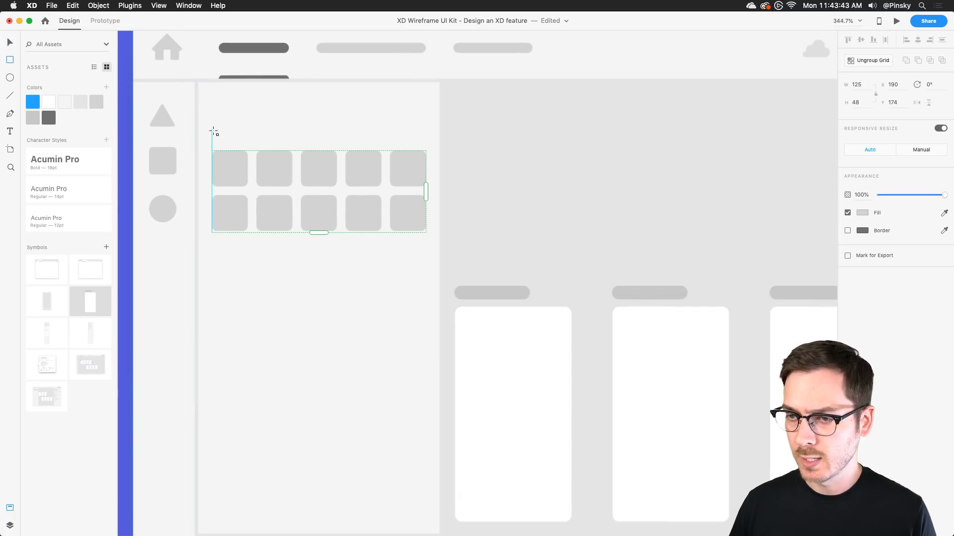
{"action": "mouse_move", "coordinate": [212, 126]}
{"action": "left_mouse_down"}
{"action": "mouse_move", "coordinate": [295, 112]}
{"action": "mouse_move", "coordinate": [258, 94]}
{"action": "left_mouse_up"}
{"action": "key", "text": "i"}
{"action": "left_click", "coordinate": [313, 170]}
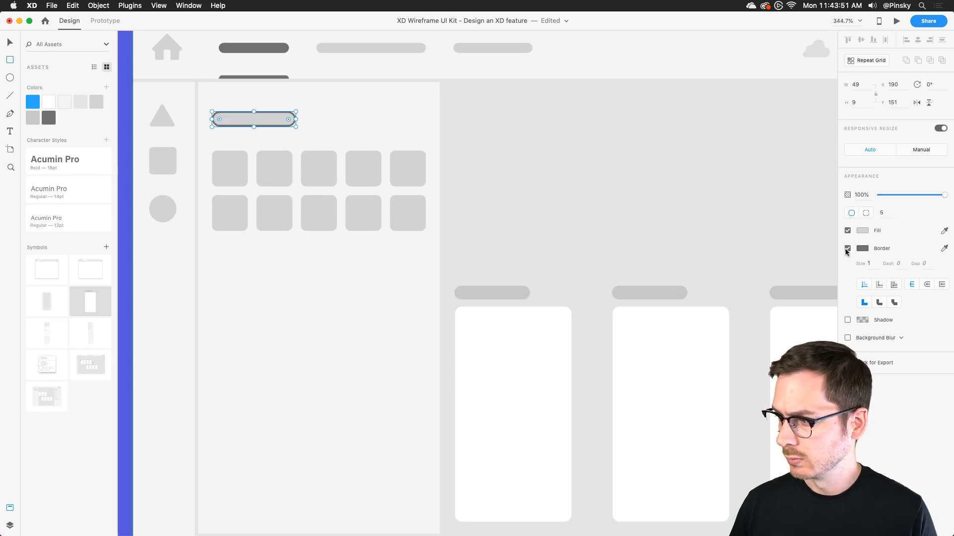
{"action": "left_click", "coordinate": [848, 248]}
{"action": "left_click_drag", "start_coordinate": [253, 118], "coordinate": [247, 136]}
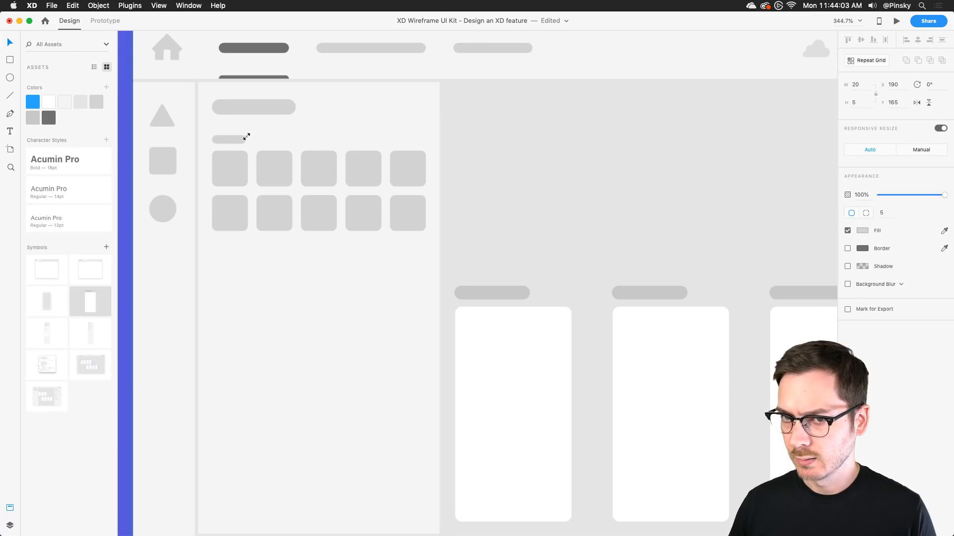
Copy the small label pill below the swatch grid, left-aligned with it at X 190, Y 234.
{"action": "left_click", "coordinate": [296, 256]}
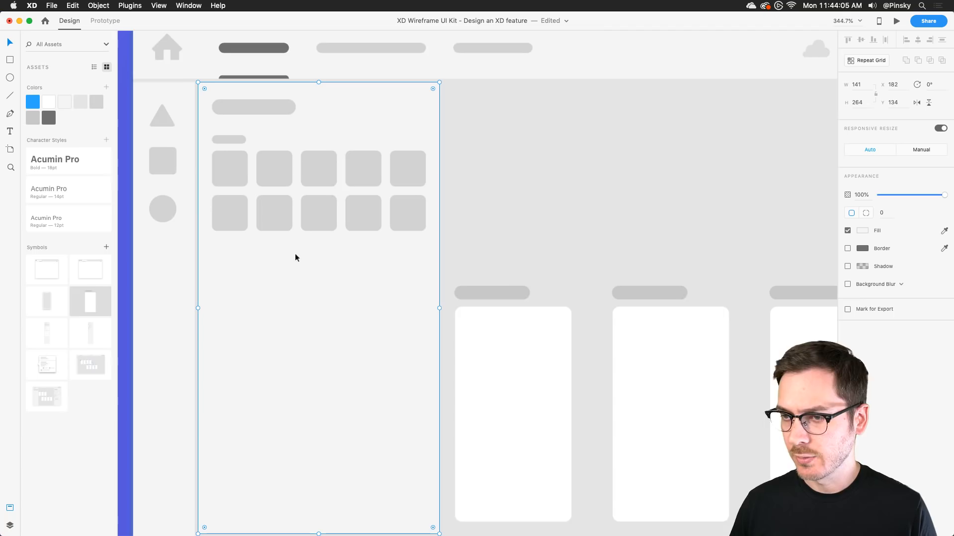
{"action": "scroll", "coordinate": [284, 265], "scroll_direction": "down", "scroll_amount": 3}
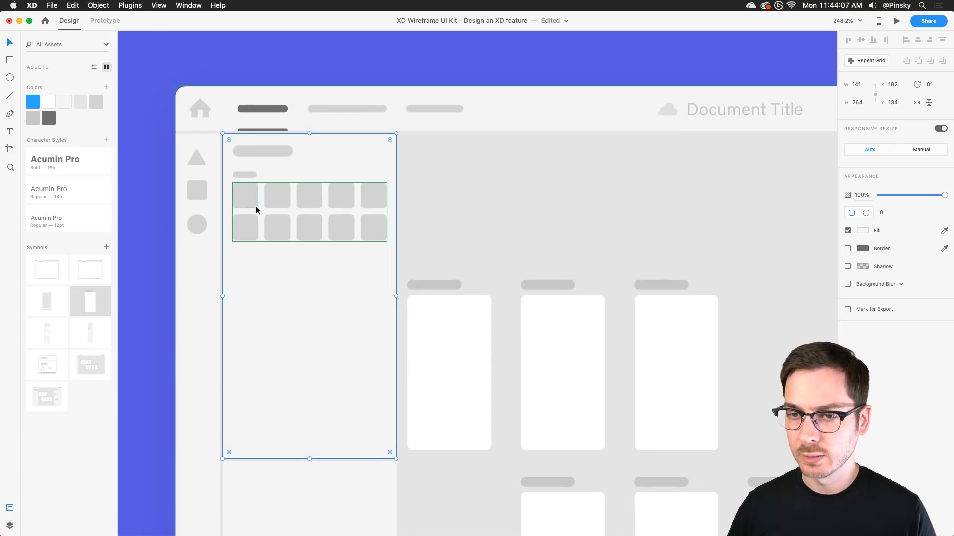
{"action": "scroll", "coordinate": [255, 207], "scroll_direction": "down", "scroll_amount": 2}
{"action": "left_click_drag", "start_coordinate": [250, 142], "coordinate": [239, 224]}
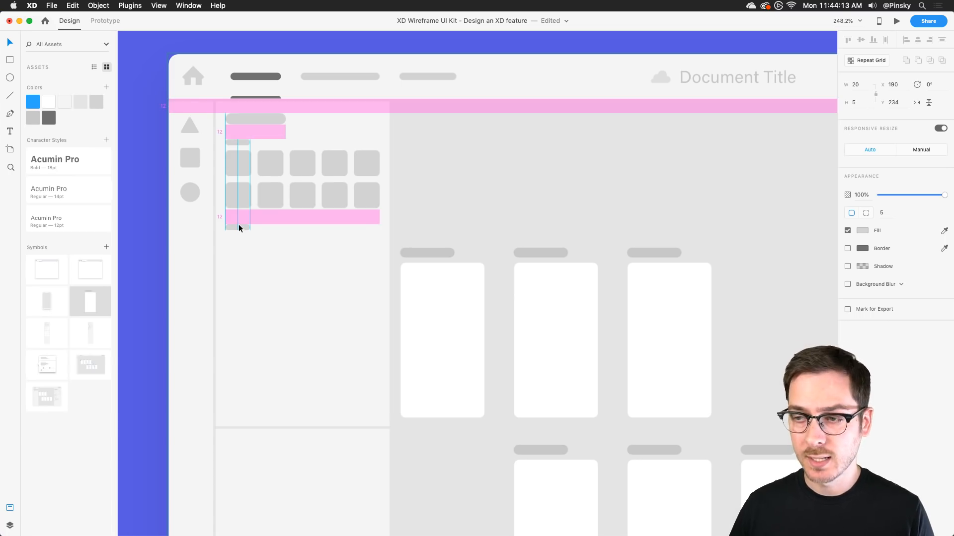
{"action": "left_click_drag", "start_coordinate": [239, 225], "coordinate": [239, 224]}
{"action": "scroll", "coordinate": [238, 224], "scroll_direction": "down", "scroll_amount": 3}
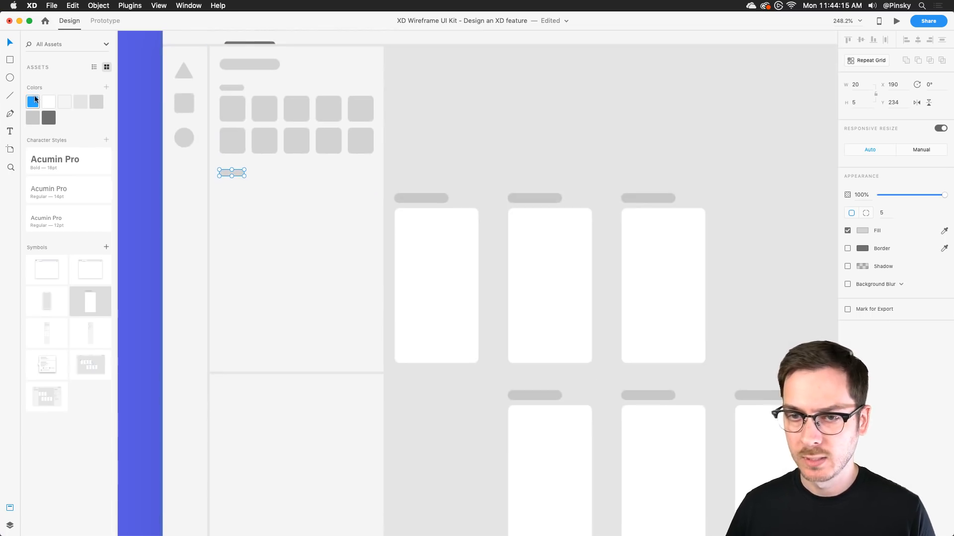
Draw a white 125 by 27 rectangle under the second label, round its corners to 3 and remove its border.
{"action": "left_click", "coordinate": [9, 59]}
{"action": "left_click_drag", "start_coordinate": [219, 182], "coordinate": [374, 209]}
{"action": "left_click", "coordinate": [848, 248]}
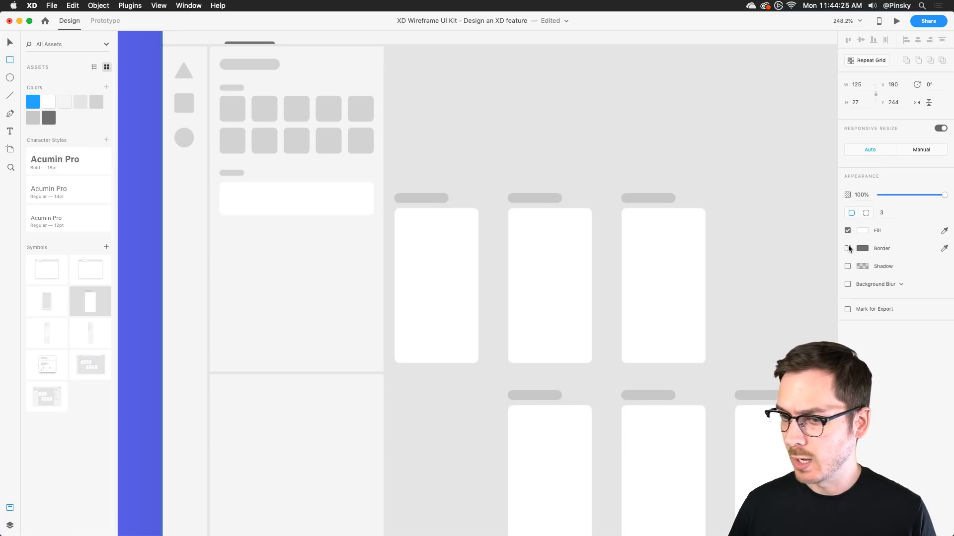
{"action": "scroll", "coordinate": [255, 188], "scroll_direction": "up", "scroll_amount": 5}
{"action": "key", "text": "v"}
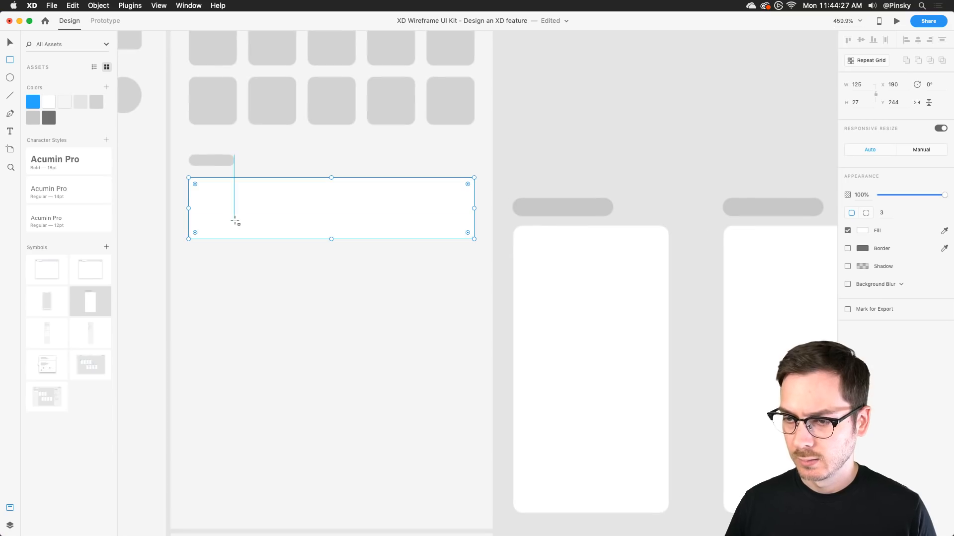
Turn the white rectangle into a Repeat Grid of three closely spaced rows, about 125 by 93 overall.
{"action": "scroll", "coordinate": [287, 217], "scroll_direction": "down", "scroll_amount": 5}
{"action": "key", "text": "super+r"}
{"action": "left_click_drag", "start_coordinate": [309, 229], "coordinate": [306, 346]}
{"action": "left_click_drag", "start_coordinate": [307, 305], "coordinate": [305, 265]}
{"action": "left_click_drag", "start_coordinate": [296, 208], "coordinate": [297, 208]}
{"action": "scroll", "coordinate": [297, 208], "scroll_direction": "down", "scroll_amount": 1}
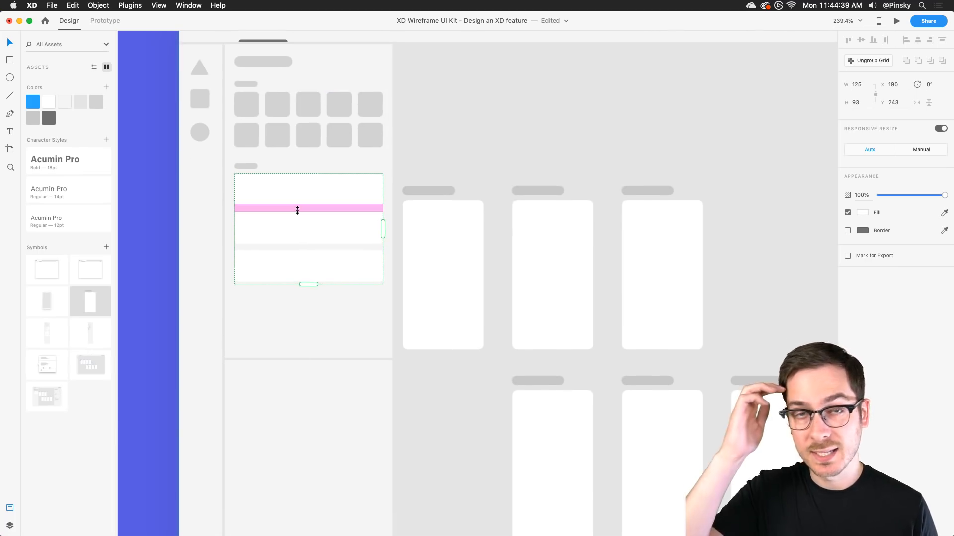
Copy the small label pill below the three white rows, at X 190, Y 348.
{"action": "left_click_drag", "start_coordinate": [247, 166], "coordinate": [245, 304]}
{"action": "scroll", "coordinate": [256, 213], "scroll_direction": "down", "scroll_amount": 3}
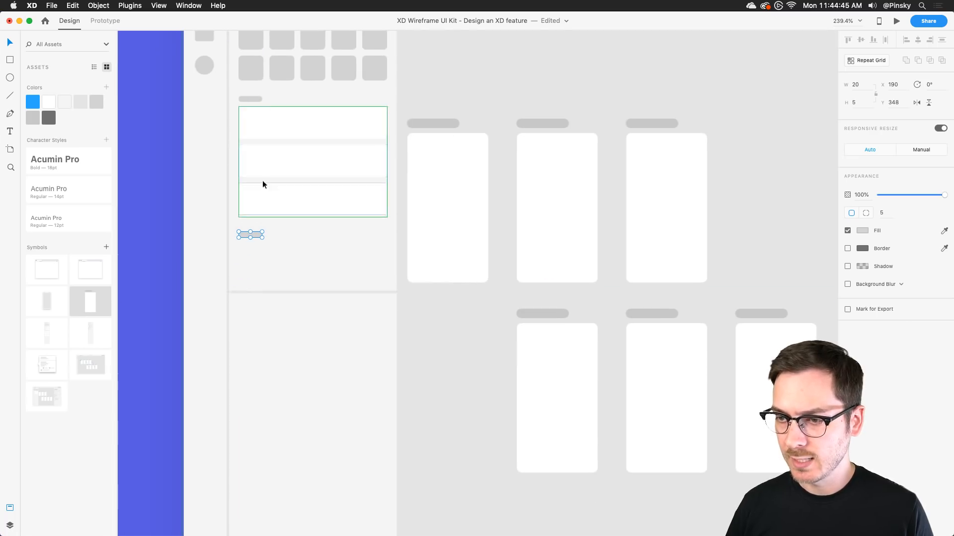
{"action": "left_click", "coordinate": [275, 197]}
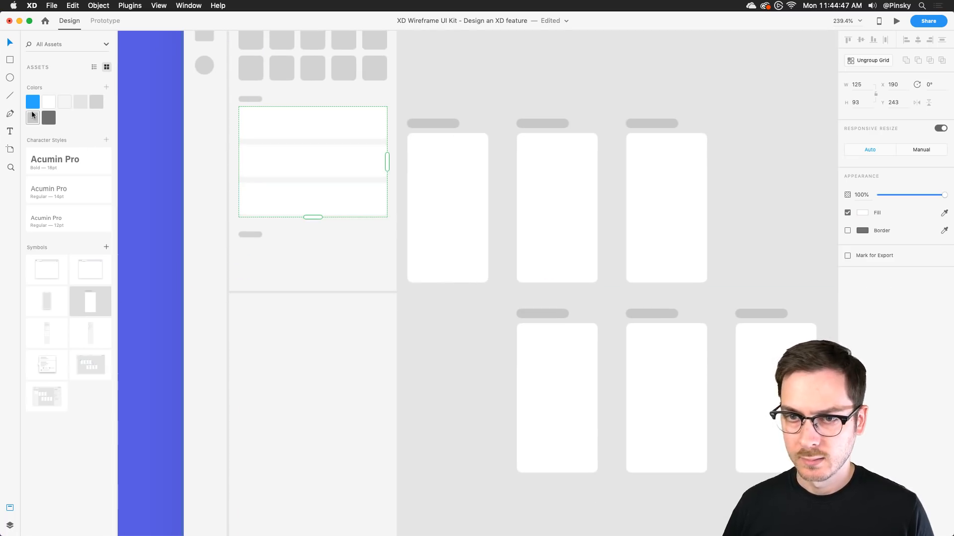
Draw a white 45 by 35 rectangle under the third label at X 190, Y 359, with corner radius 4 and no border.
{"action": "left_click", "coordinate": [9, 60]}
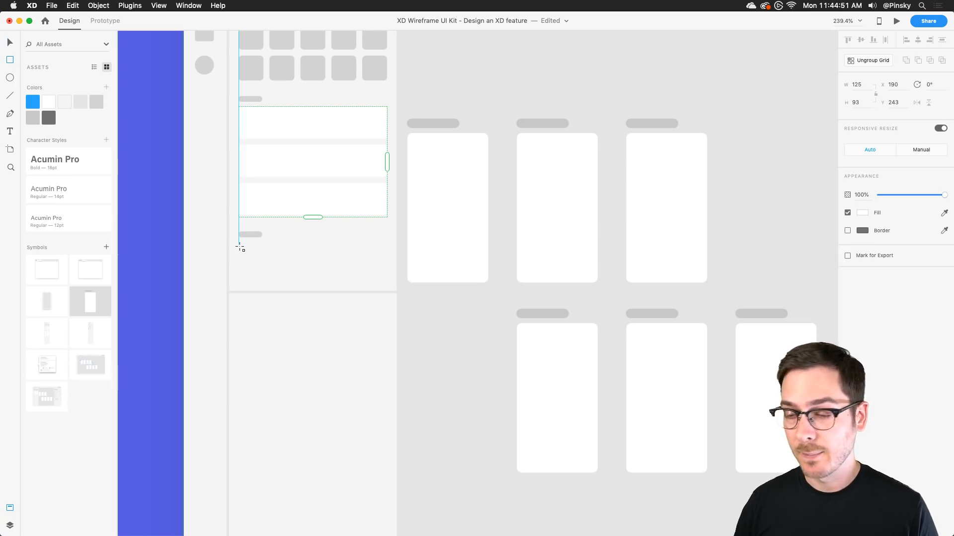
{"action": "left_click_drag", "start_coordinate": [240, 247], "coordinate": [292, 288]}
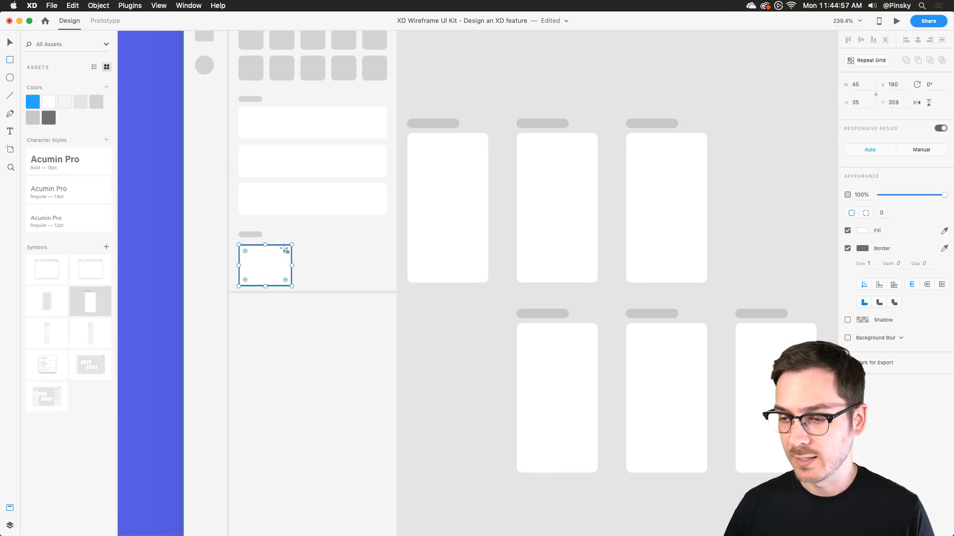
{"action": "left_click_drag", "start_coordinate": [285, 251], "coordinate": [291, 244]}
{"action": "left_click", "coordinate": [848, 247]}
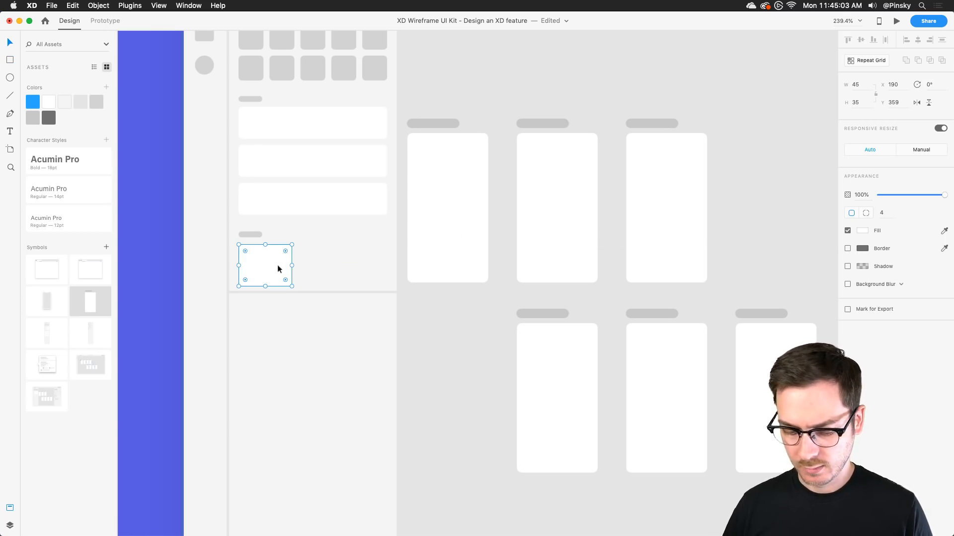
Turn the white card into a horizontal Repeat Grid and tighten the gap between its columns.
{"action": "key", "text": "super+r"}
{"action": "left_click_drag", "start_coordinate": [293, 266], "coordinate": [372, 269]}
{"action": "mouse_move", "coordinate": [308, 263]}
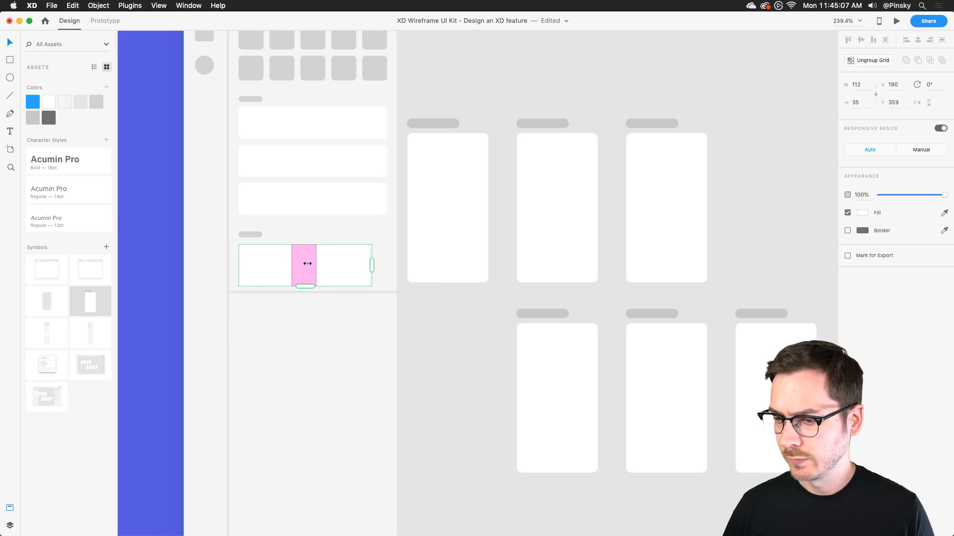
{"action": "left_click_drag", "start_coordinate": [310, 264], "coordinate": [303, 298]}
Enlarge the card inside the Repeat Grid, leave a narrow gap, and fit the grid to two columns about 116 wide.
{"action": "double_click", "coordinate": [273, 265]}
{"action": "left_click", "coordinate": [370, 264]}
{"action": "left_click", "coordinate": [328, 264]}
{"action": "left_click_drag", "start_coordinate": [354, 267], "coordinate": [436, 273]}
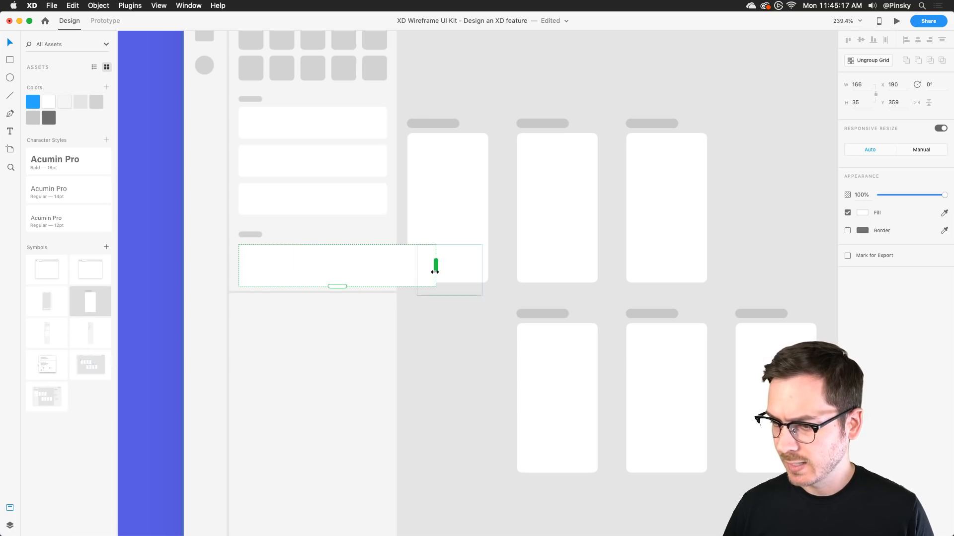
{"action": "mouse_move", "coordinate": [299, 273]}
{"action": "left_mouse_down"}
{"action": "mouse_move", "coordinate": [330, 273]}
{"action": "mouse_move", "coordinate": [311, 275]}
{"action": "left_mouse_up"}
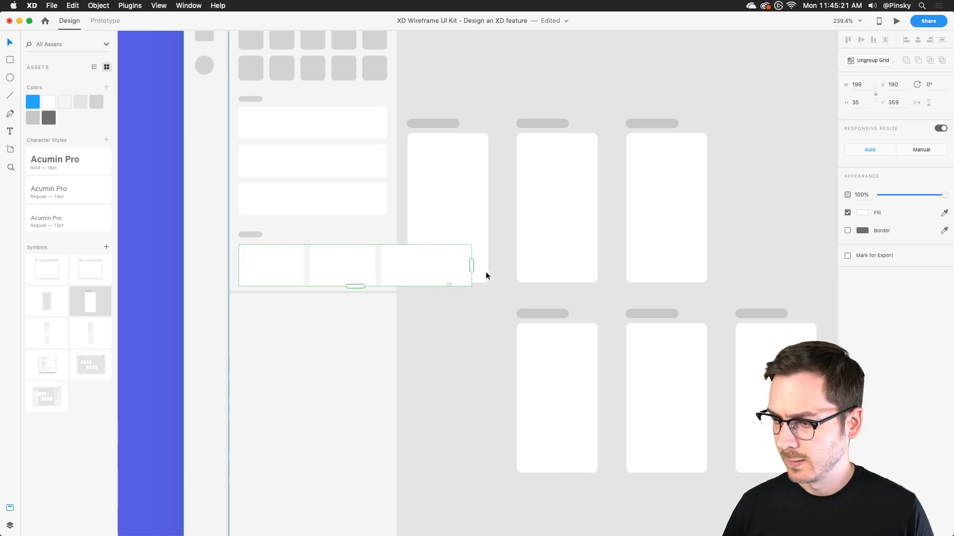
{"action": "left_click_drag", "start_coordinate": [472, 265], "coordinate": [376, 265]}
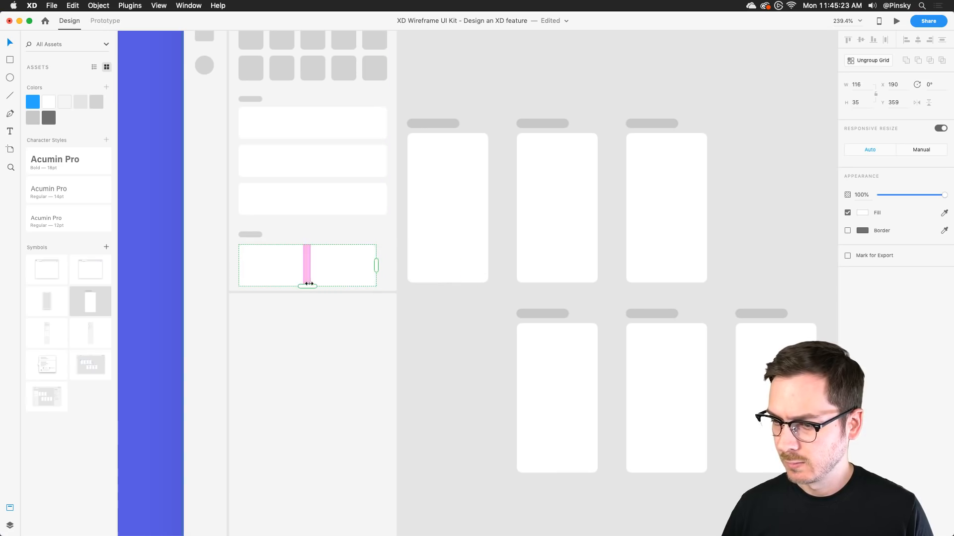
Extend the card grid down to two closely spaced rows, about 116 by 93 overall.
{"action": "left_click_drag", "start_coordinate": [307, 287], "coordinate": [307, 371]}
{"action": "left_click_drag", "start_coordinate": [307, 309], "coordinate": [307, 300]}
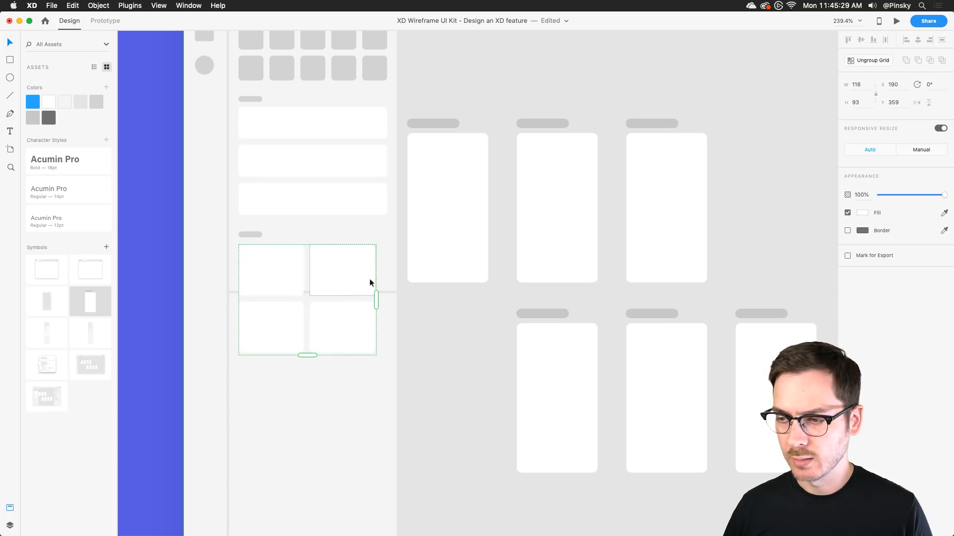
{"action": "left_click", "coordinate": [393, 276]}
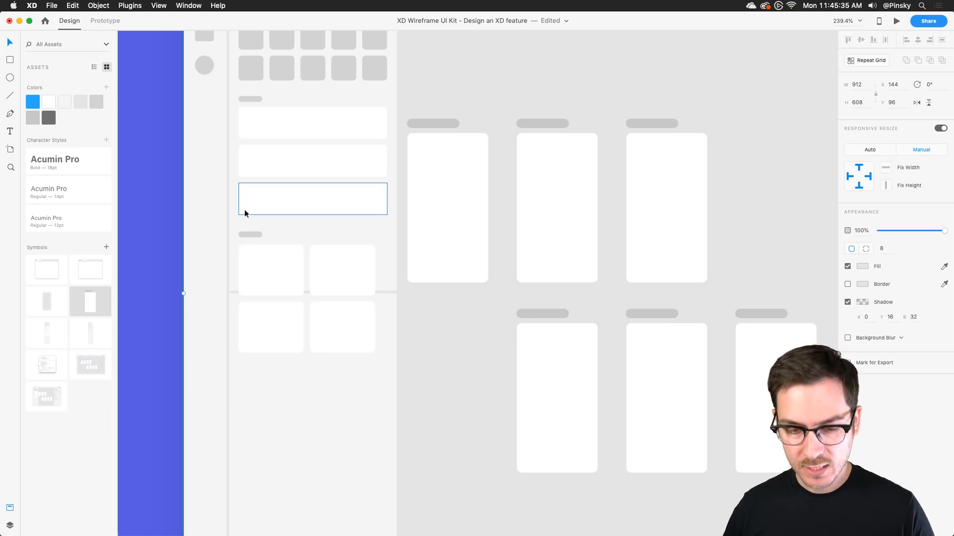
Show the layers and place a duplicate of the upper panel's background rectangle above all the panel's contents in the stack.
{"action": "left_click", "coordinate": [11, 512]}
{"action": "left_click", "coordinate": [11, 511]}
{"action": "left_click", "coordinate": [10, 525]}
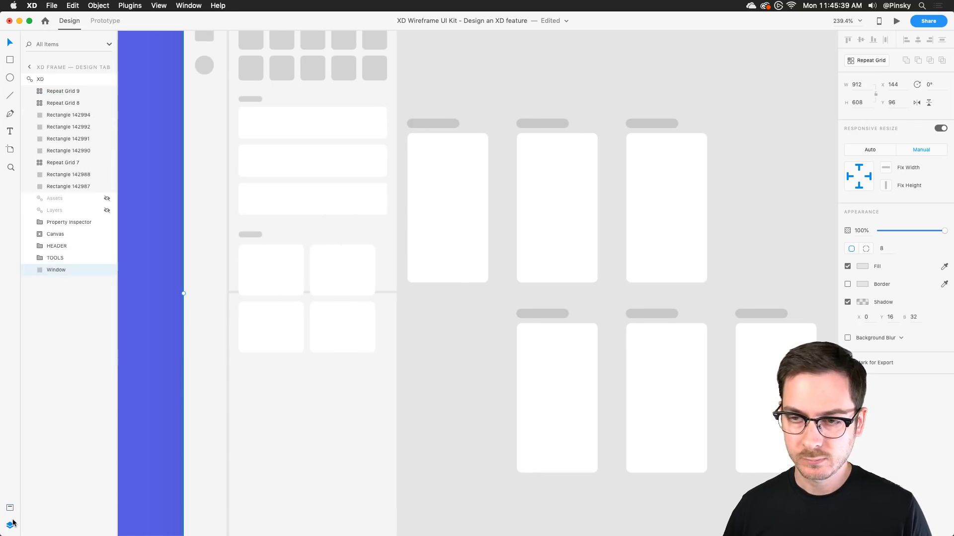
{"action": "mouse_move", "coordinate": [389, 236]}
{"action": "left_mouse_down"}
{"action": "mouse_move", "coordinate": [427, 253]}
{"action": "mouse_move", "coordinate": [381, 240]}
{"action": "mouse_move", "coordinate": [403, 235]}
{"action": "left_mouse_up"}
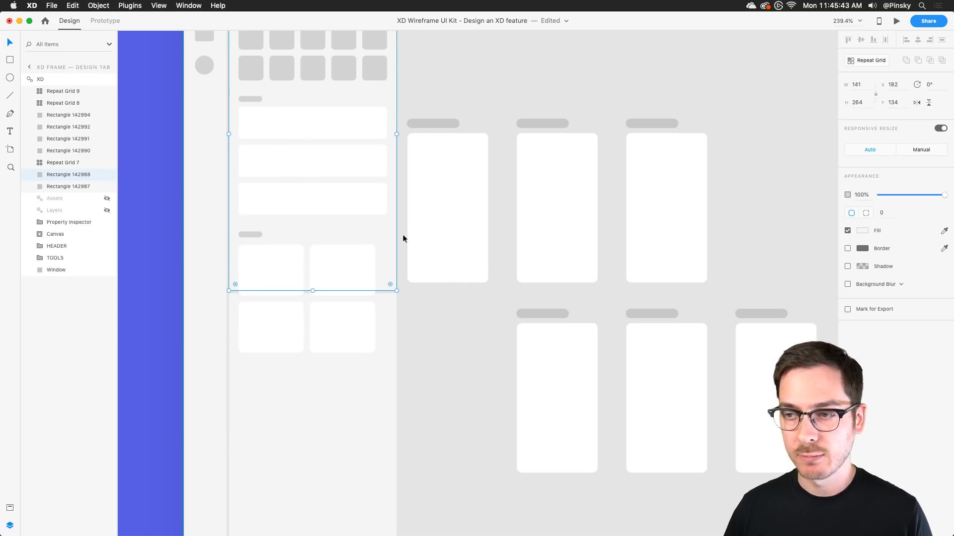
{"action": "left_click_drag", "start_coordinate": [62, 175], "coordinate": [58, 91]}
{"action": "double_click", "coordinate": [57, 91]}
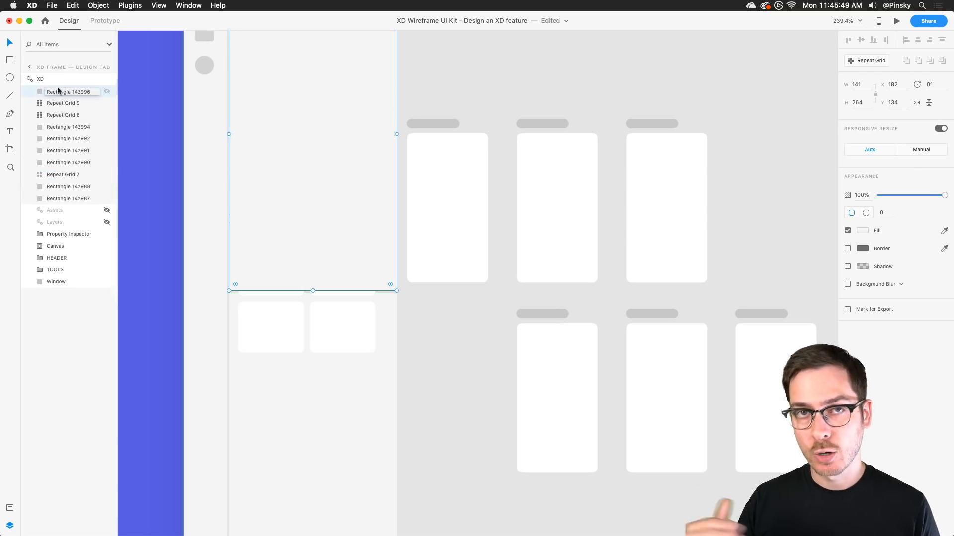
{"action": "key", "text": "Escape"}
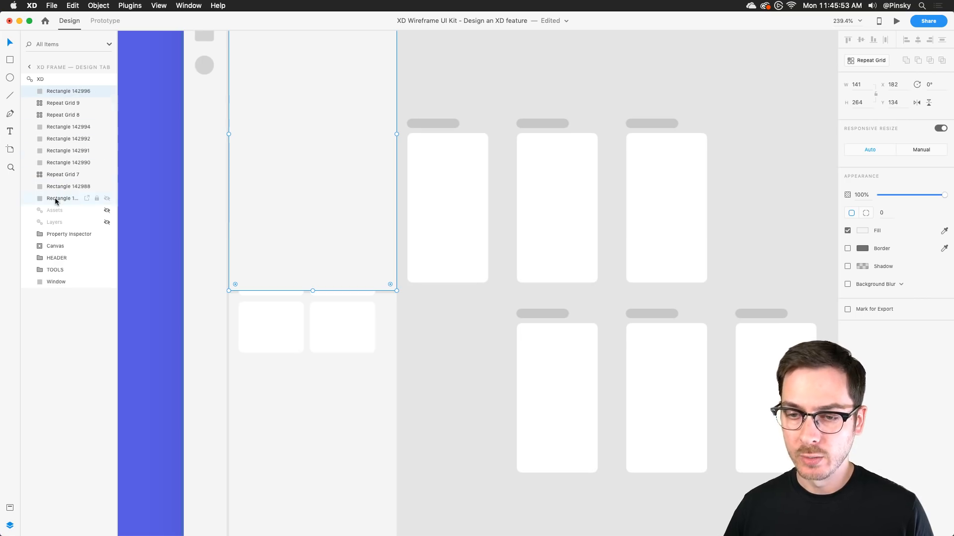
Select the duplicate rectangle with all upper panel contents and its background, and apply Mask with Shape.
{"action": "left_click", "coordinate": [56, 92], "text": "shift"}
{"action": "left_click", "coordinate": [99, 6]}
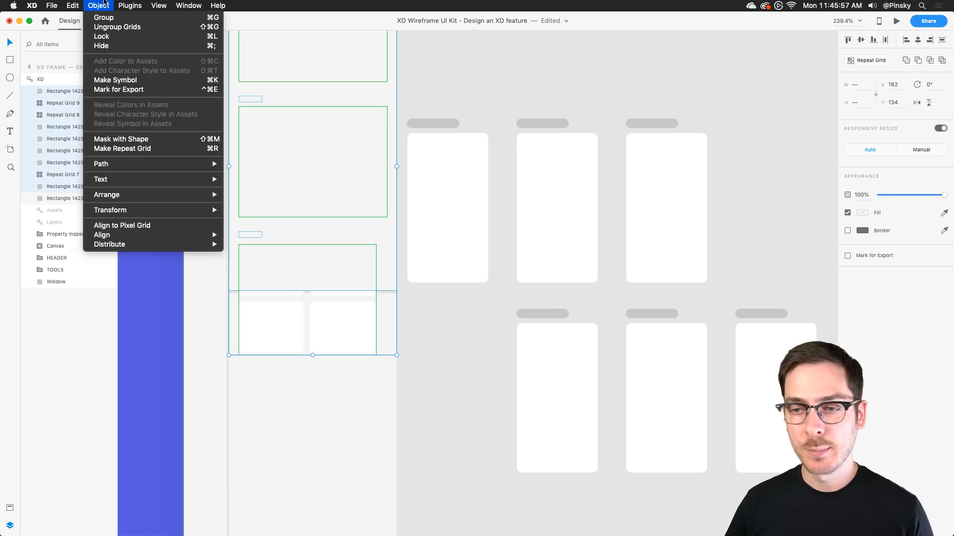
{"action": "left_click", "coordinate": [260, 102]}
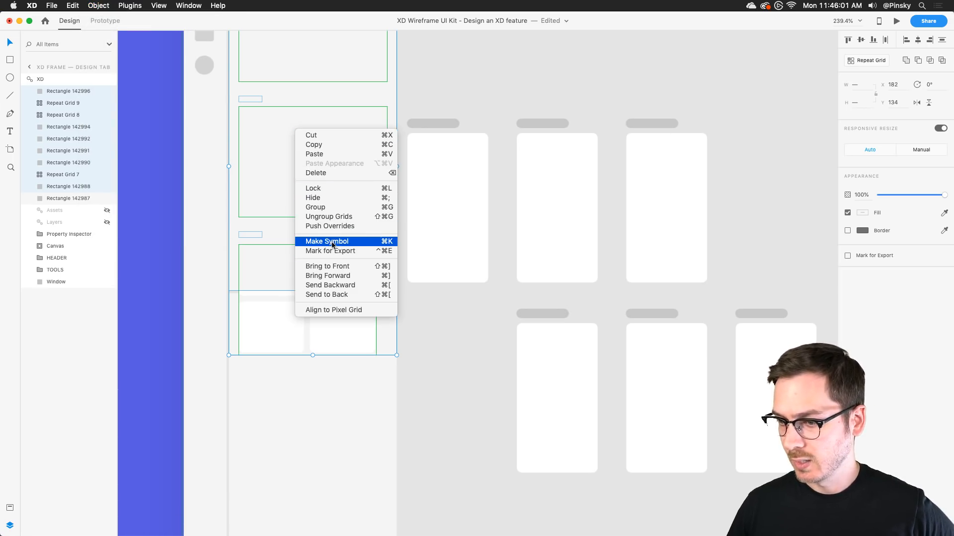
{"action": "left_click", "coordinate": [101, 5]}
{"action": "left_click", "coordinate": [122, 139]}
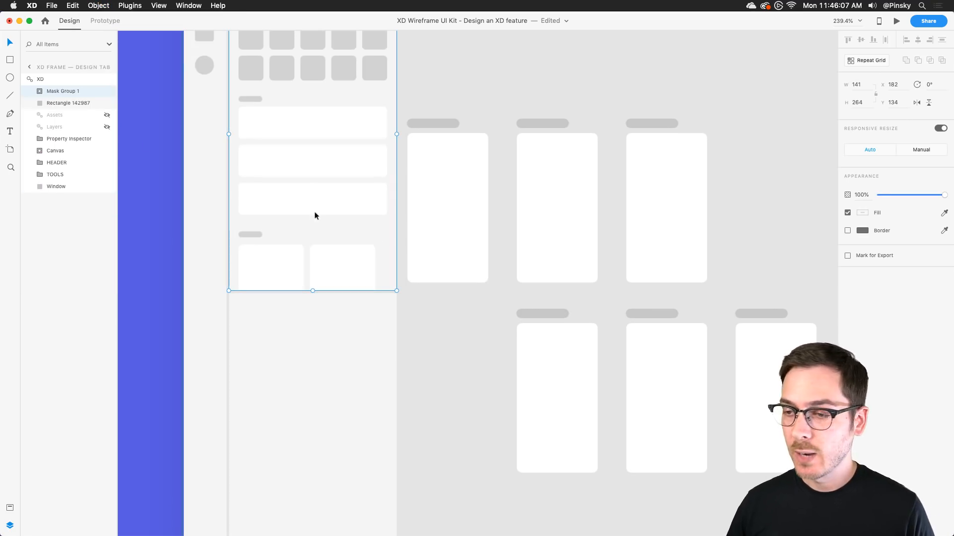
Examine the masked upper panel and the empty lower panel within the frame.
{"action": "left_click", "coordinate": [423, 212]}
{"action": "scroll", "coordinate": [424, 210], "scroll_direction": "up", "scroll_amount": 5}
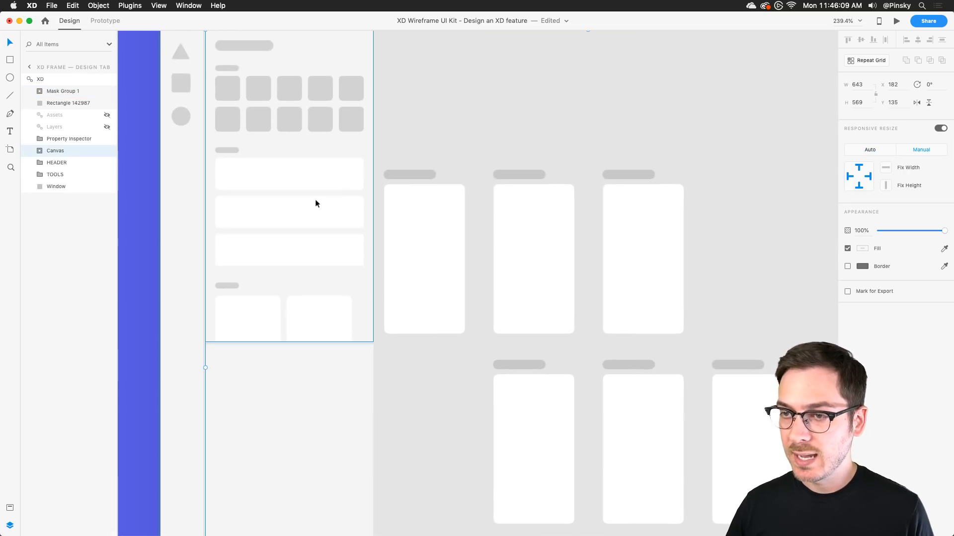
{"action": "left_click", "coordinate": [426, 148]}
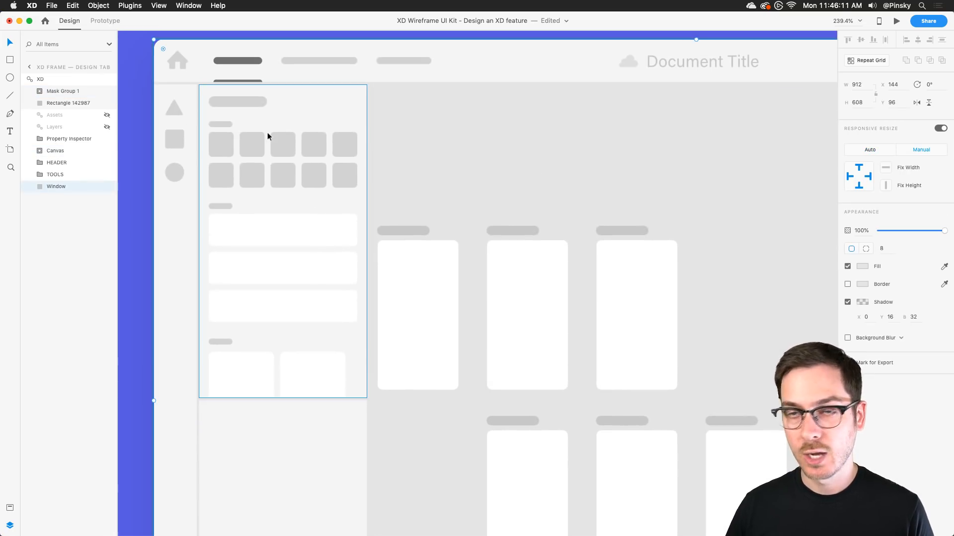
{"action": "scroll", "coordinate": [267, 132], "scroll_direction": "down", "scroll_amount": 1}
{"action": "scroll", "coordinate": [259, 234], "scroll_direction": "down", "scroll_amount": 4}
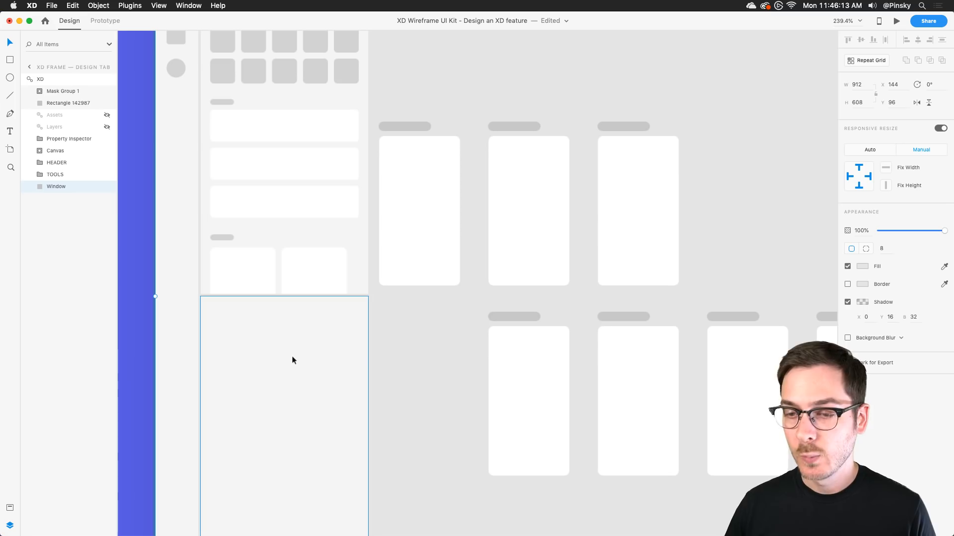
{"action": "scroll", "coordinate": [291, 355], "scroll_direction": "down", "scroll_amount": 3}
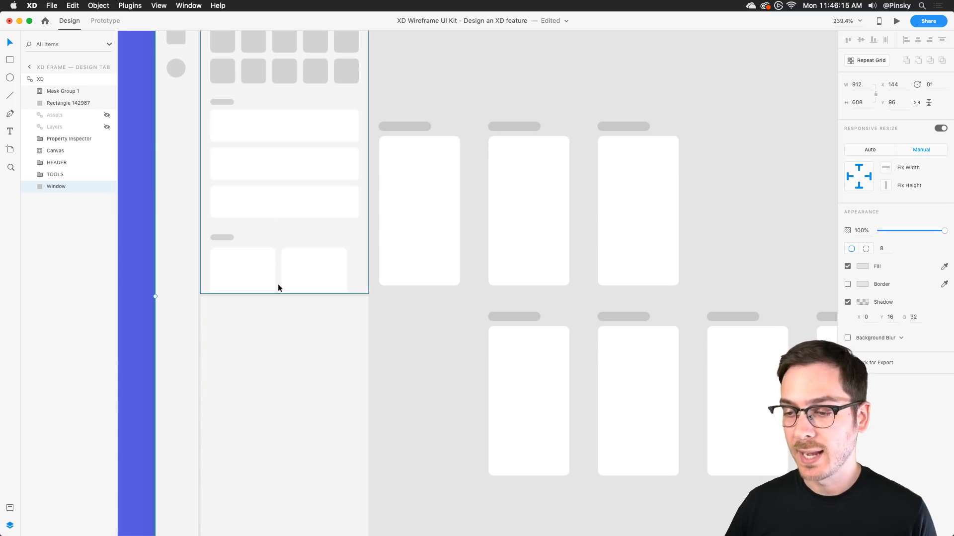
{"action": "scroll", "coordinate": [276, 311], "scroll_direction": "down", "scroll_amount": 2}
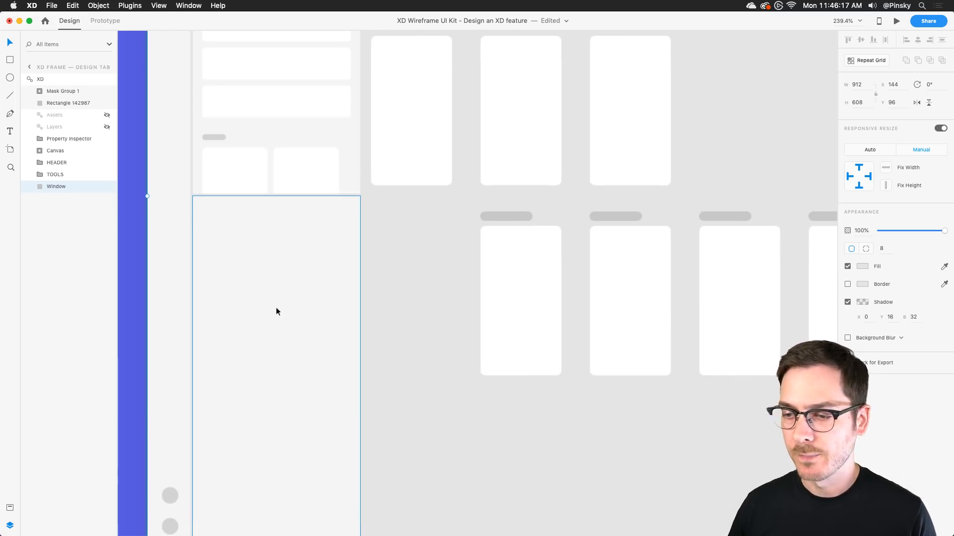
{"action": "scroll", "coordinate": [262, 119], "scroll_direction": "up", "scroll_amount": 1}
{"action": "scroll", "coordinate": [262, 119], "scroll_direction": "up", "scroll_amount": 6}
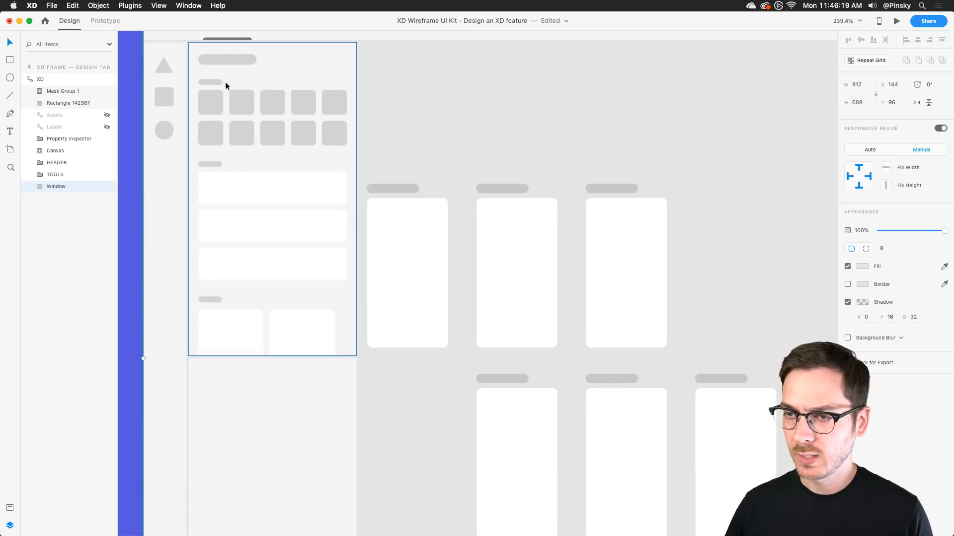
Copy the upper panel's title bar and first section label, and paste the copies as separate layers outside the mask group.
{"action": "left_click", "coordinate": [215, 69]}
{"action": "double_click", "coordinate": [215, 69]}
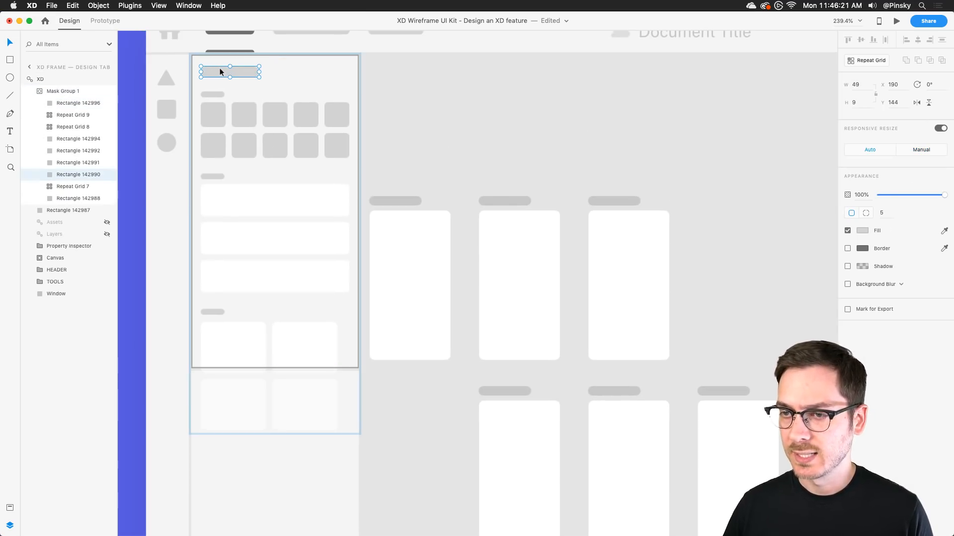
{"action": "left_click", "coordinate": [213, 95], "text": "shift"}
{"action": "scroll", "coordinate": [215, 119], "scroll_direction": "down", "scroll_amount": 8}
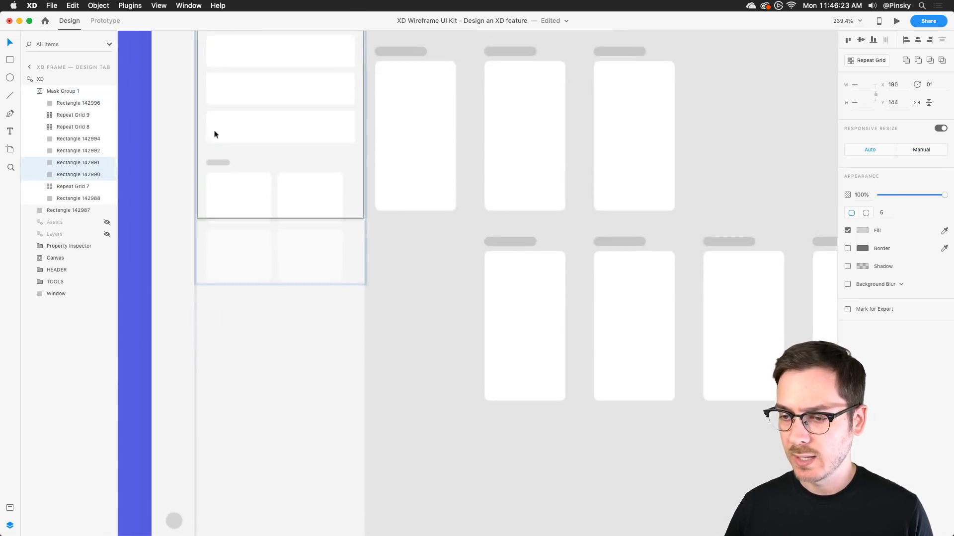
{"action": "left_click", "coordinate": [240, 356]}
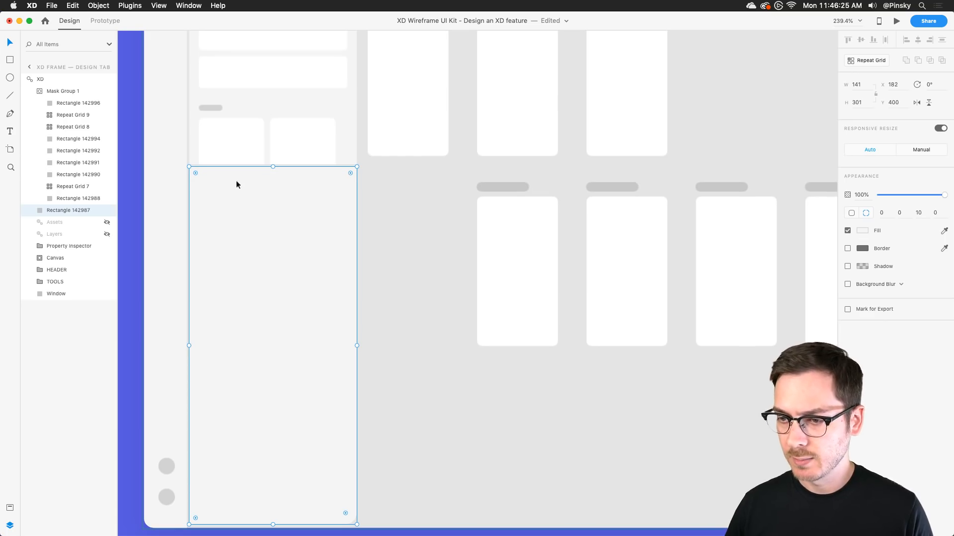
{"action": "scroll", "coordinate": [234, 315], "scroll_direction": "up", "scroll_amount": 5}
{"action": "scroll", "coordinate": [233, 91], "scroll_direction": "up", "scroll_amount": 6}
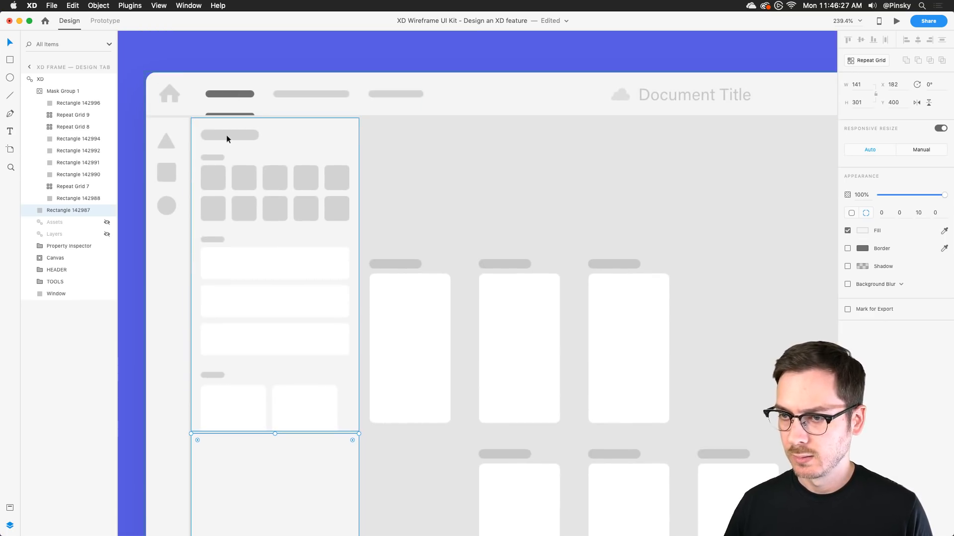
{"action": "scroll", "coordinate": [228, 156], "scroll_direction": "down", "scroll_amount": 3}
{"action": "key", "text": "super+v"}
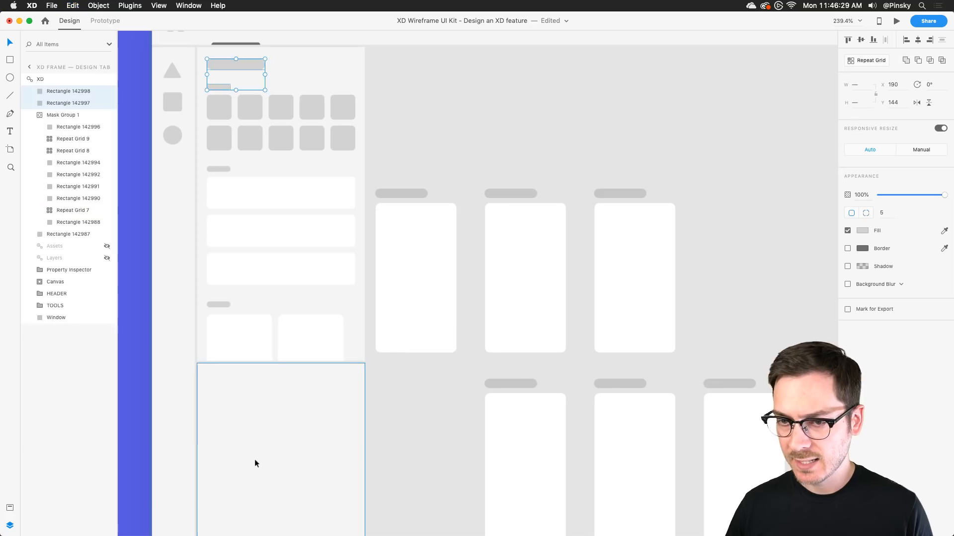
Move the pasted title bar and section label together into the top of the lower panel at X 190, Y 410.
{"action": "scroll", "coordinate": [254, 459], "scroll_direction": "down", "scroll_amount": 4}
{"action": "scroll", "coordinate": [243, 73], "scroll_direction": "up", "scroll_amount": 4}
{"action": "left_click_drag", "start_coordinate": [223, 63], "coordinate": [234, 376]}
{"action": "scroll", "coordinate": [234, 376], "scroll_direction": "down", "scroll_amount": 2}
{"action": "left_click_drag", "start_coordinate": [227, 329], "coordinate": [227, 330]}
{"action": "scroll", "coordinate": [228, 330], "scroll_direction": "down", "scroll_amount": 3}
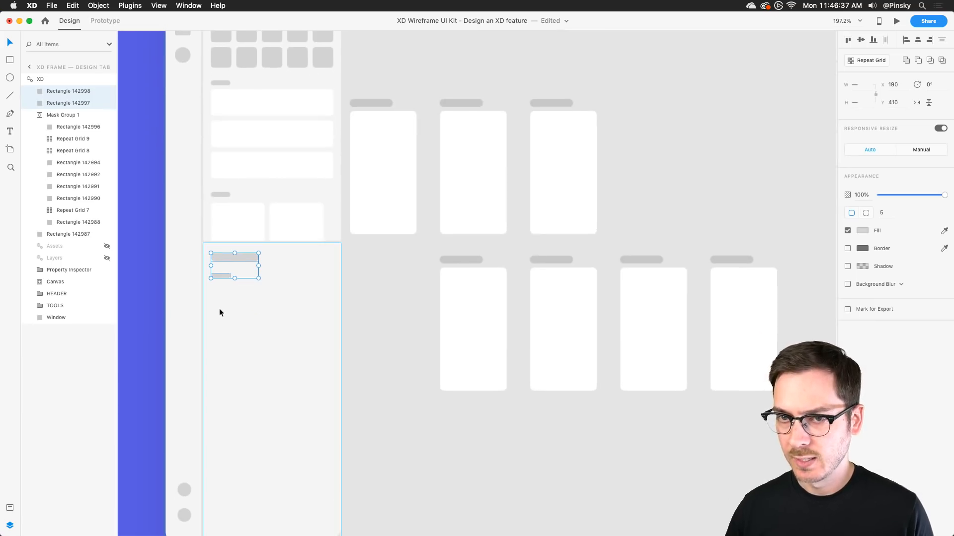
Shorten the small label in the lower panel to a width of 10.
{"action": "scroll", "coordinate": [219, 308], "scroll_direction": "up", "scroll_amount": 3}
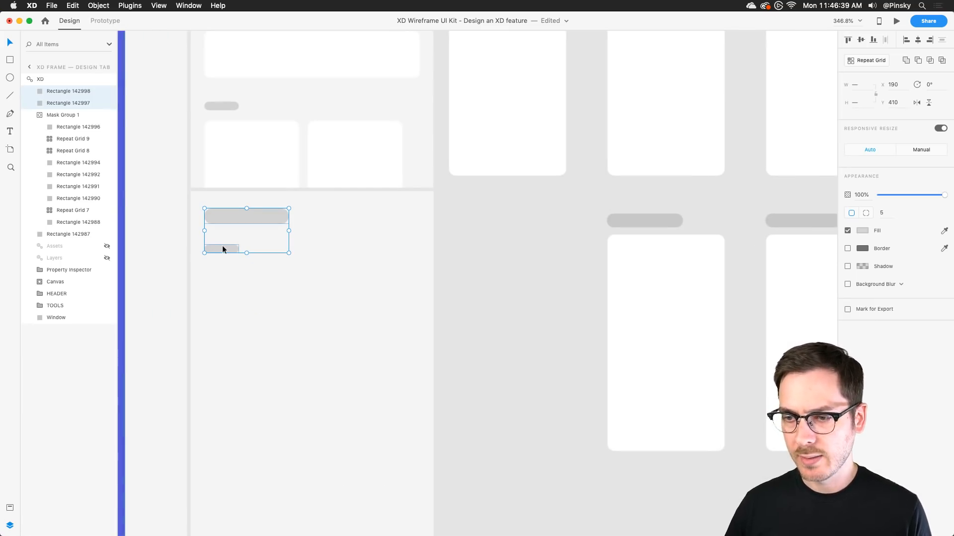
{"action": "double_click", "coordinate": [222, 246]}
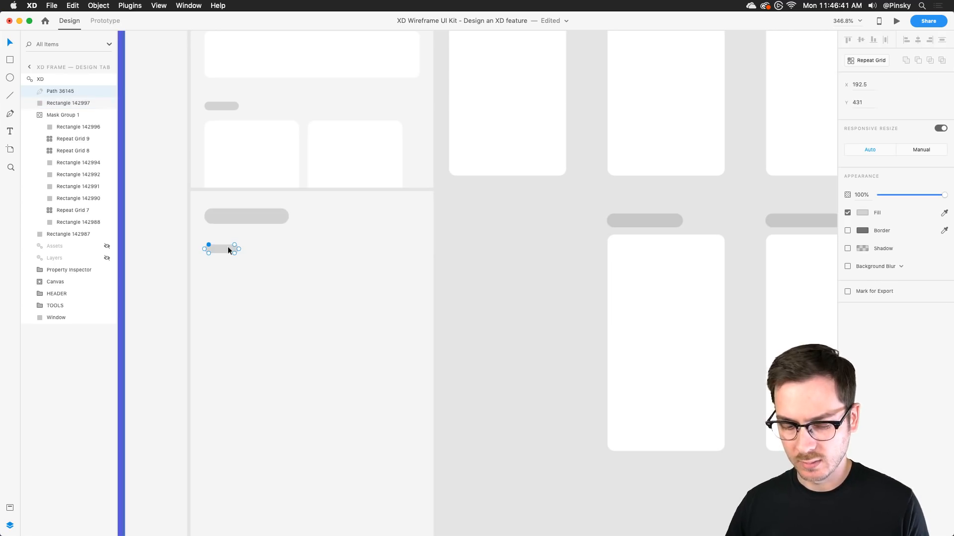
{"action": "key", "text": "Escape"}
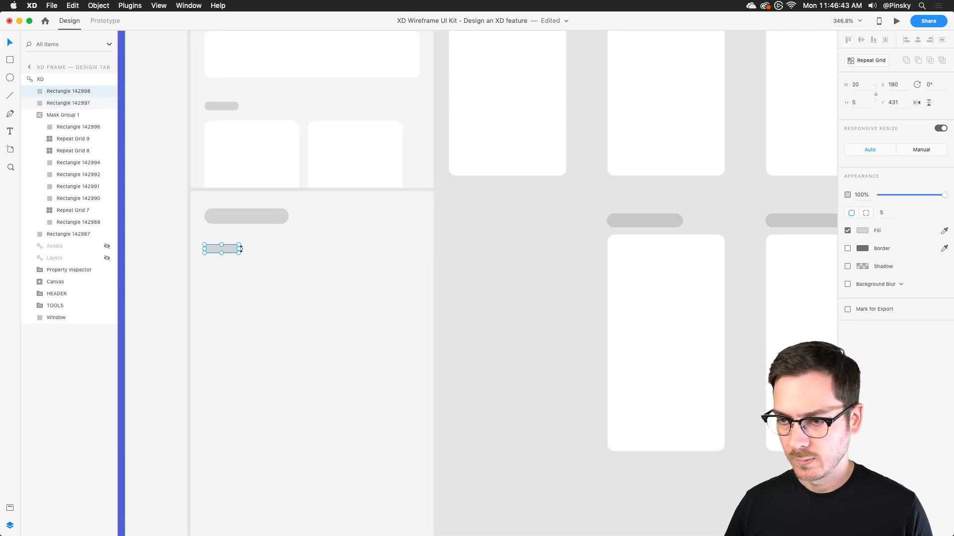
{"action": "left_click_drag", "start_coordinate": [239, 250], "coordinate": [223, 250]}
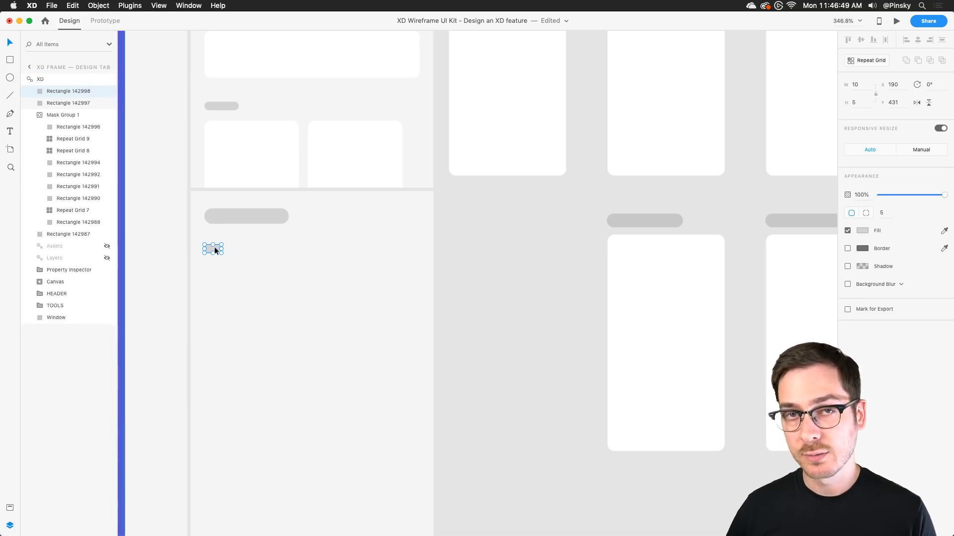
Duplicate the small label as an indented 72-wide bar at X 200, Y 440, repeat it in two rows, and copy the label below them.
{"action": "left_click_drag", "start_coordinate": [213, 247], "coordinate": [346, 274]}
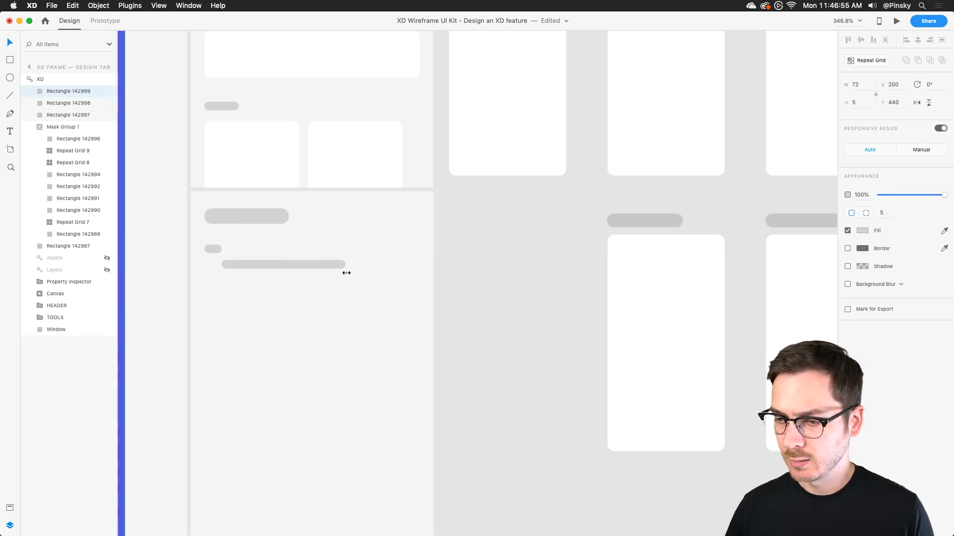
{"action": "key", "text": "super+r"}
{"action": "mouse_move", "coordinate": [280, 268]}
{"action": "left_mouse_down"}
{"action": "mouse_move", "coordinate": [279, 321]}
{"action": "mouse_move", "coordinate": [277, 264]}
{"action": "left_mouse_up"}
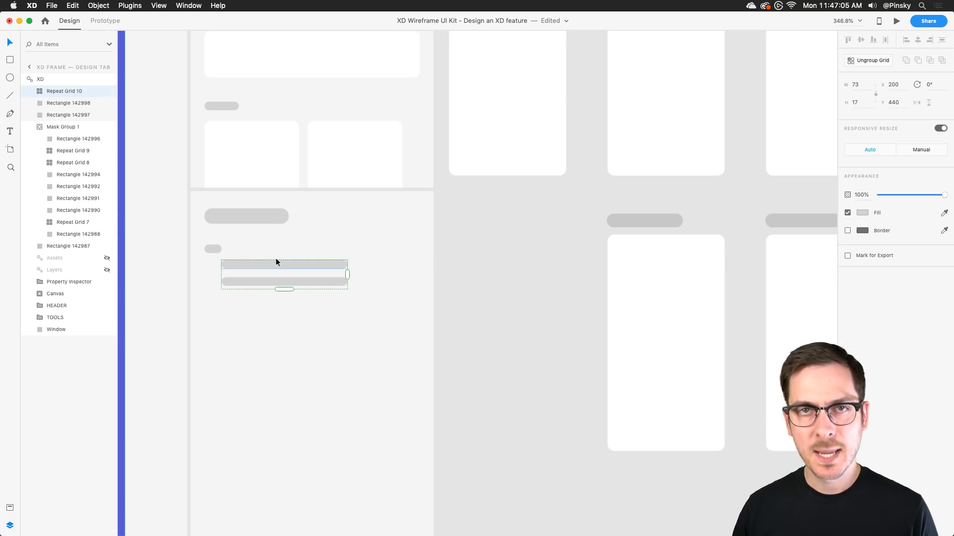
{"action": "left_click", "coordinate": [215, 247]}
{"action": "left_click_drag", "start_coordinate": [215, 247], "coordinate": [214, 301]}
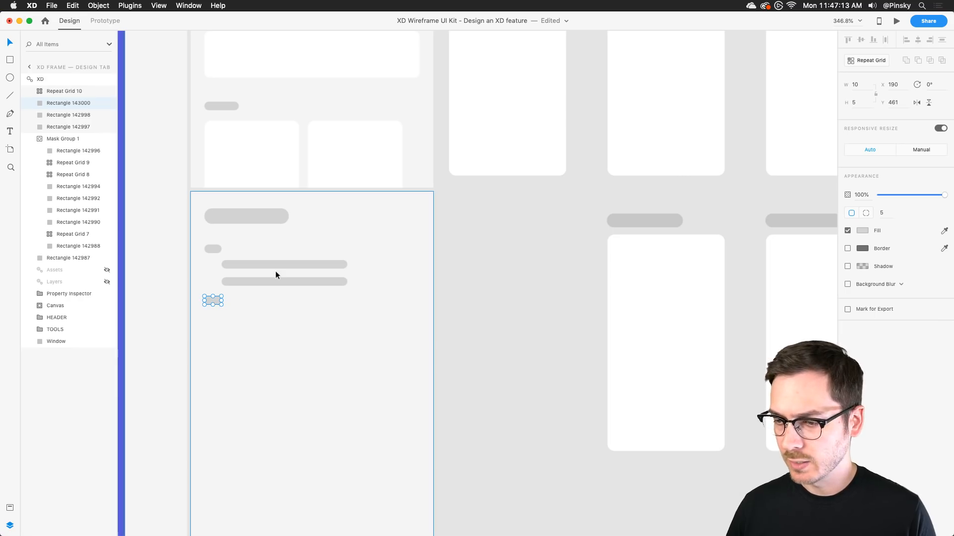
Shorten the repeated bar to 9 wide and add a 59-wide duplicate beside it at 40% opacity within the grid.
{"action": "double_click", "coordinate": [317, 264]}
{"action": "left_click_drag", "start_coordinate": [348, 266], "coordinate": [236, 262]}
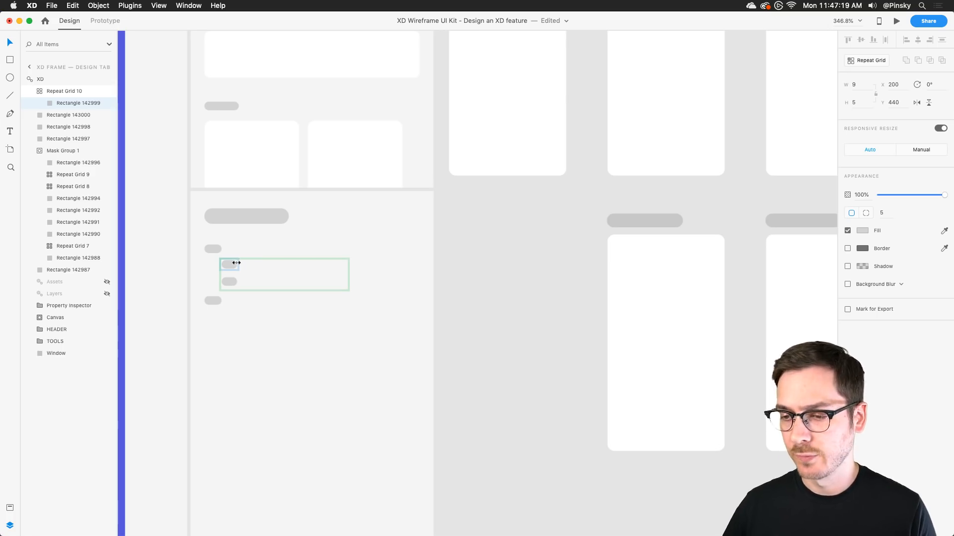
{"action": "left_click_drag", "start_coordinate": [230, 264], "coordinate": [342, 270]}
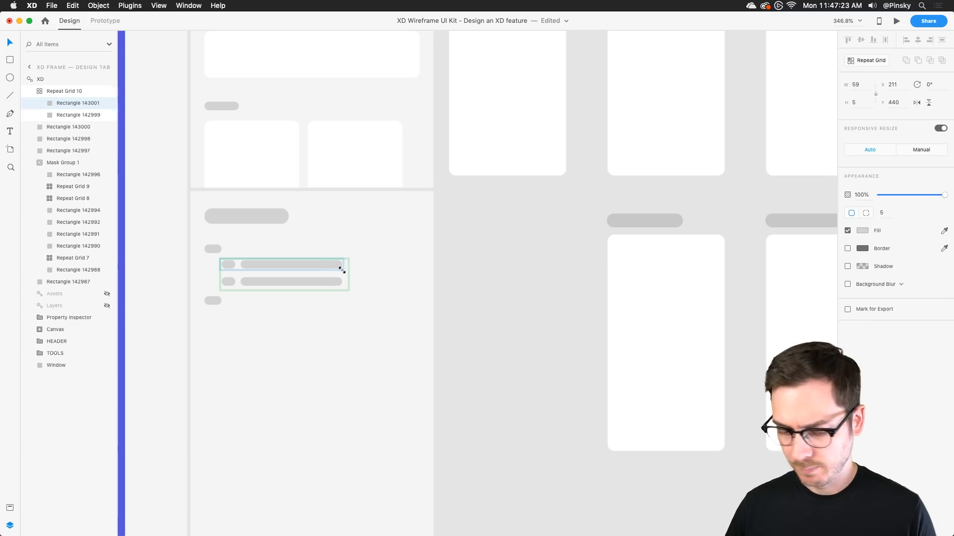
{"action": "key", "text": "4"}
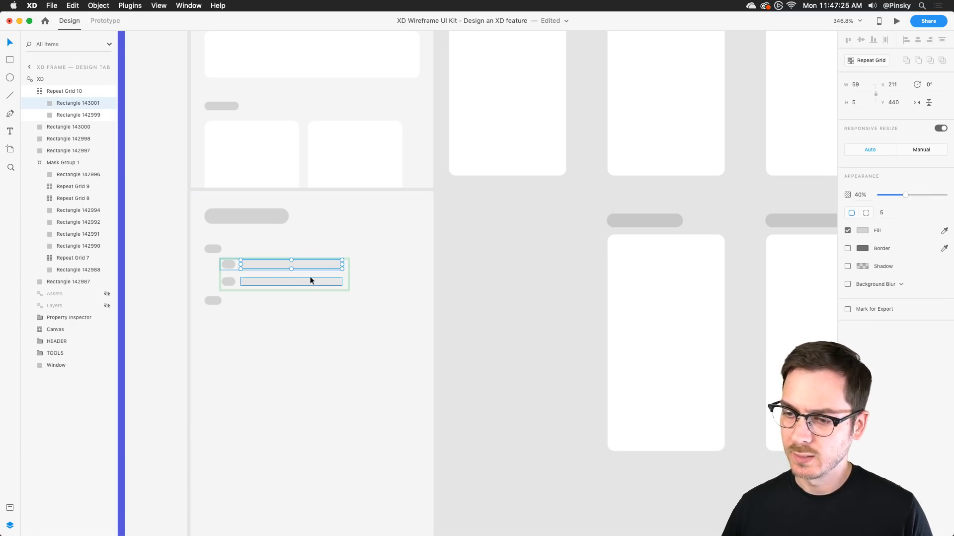
Replace the lone lower label with a duplicate of the upper label and its two-row grid together at X 190, Y 461.
{"action": "left_click", "coordinate": [213, 300]}
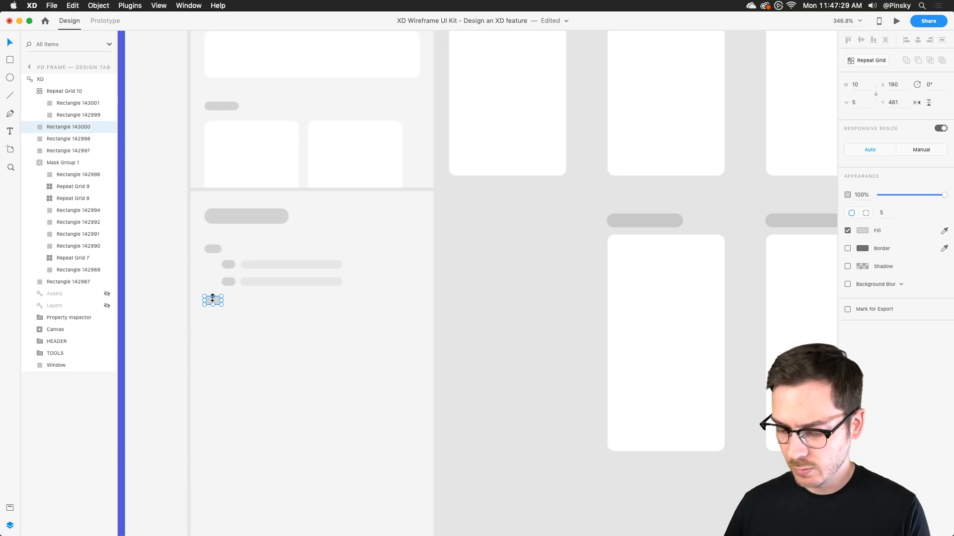
{"action": "key", "text": "Delete"}
{"action": "key", "text": "Escape"}
{"action": "left_click_drag", "start_coordinate": [262, 262], "coordinate": [260, 297]}
{"action": "key", "text": "super+z"}
{"action": "left_click", "coordinate": [211, 248], "text": "shift"}
{"action": "left_click_drag", "start_coordinate": [263, 260], "coordinate": [258, 313]}
Extend the second indented repeat grid in the lower panel down to four rows.
{"action": "scroll", "coordinate": [258, 314], "scroll_direction": "down", "scroll_amount": 2}
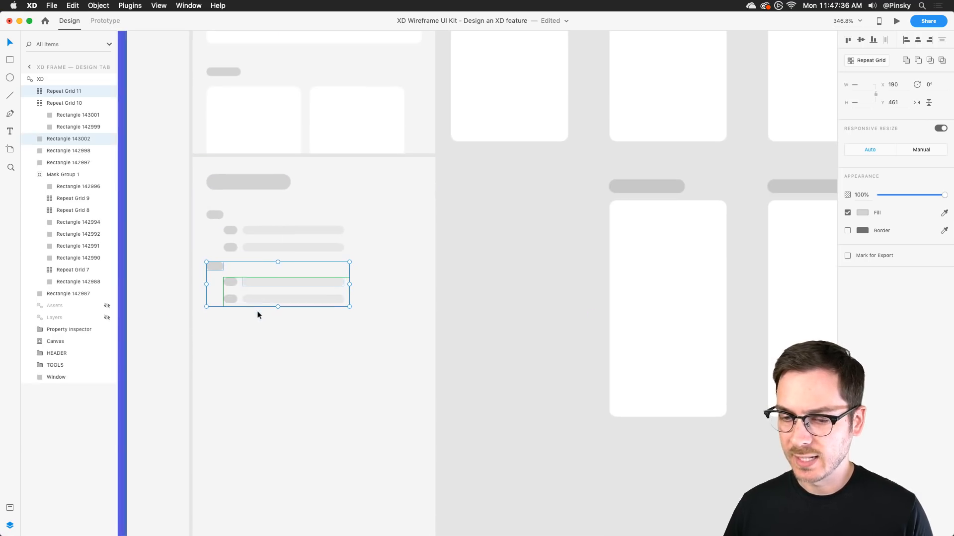
{"action": "left_click", "coordinate": [279, 297]}
{"action": "left_click_drag", "start_coordinate": [278, 307], "coordinate": [286, 342]}
{"action": "left_click", "coordinate": [389, 322]}
{"action": "scroll", "coordinate": [389, 322], "scroll_direction": "down", "scroll_amount": 5}
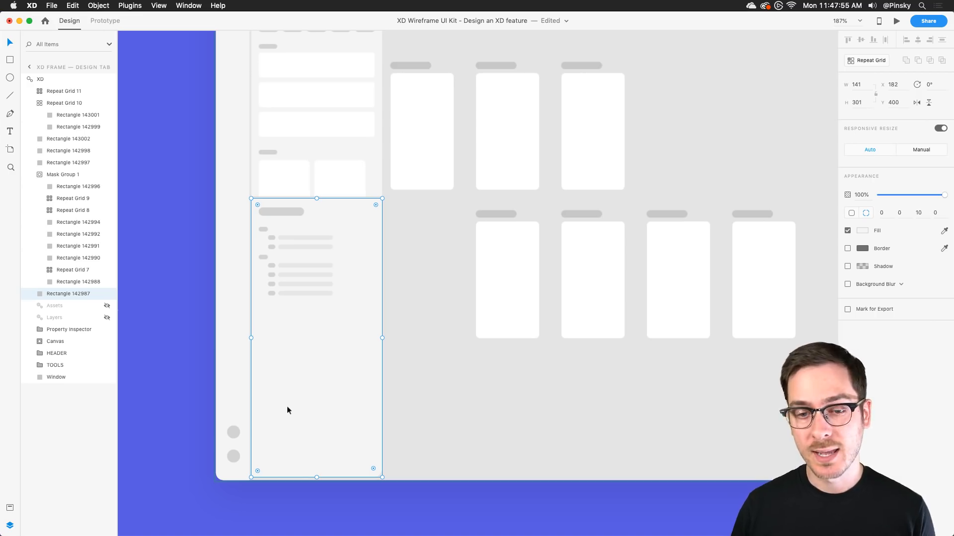
Move the lower panel's background rectangle directly above Mask Group 1 and place a duplicate of it at the top of the stack.
{"action": "left_click", "coordinate": [276, 212]}
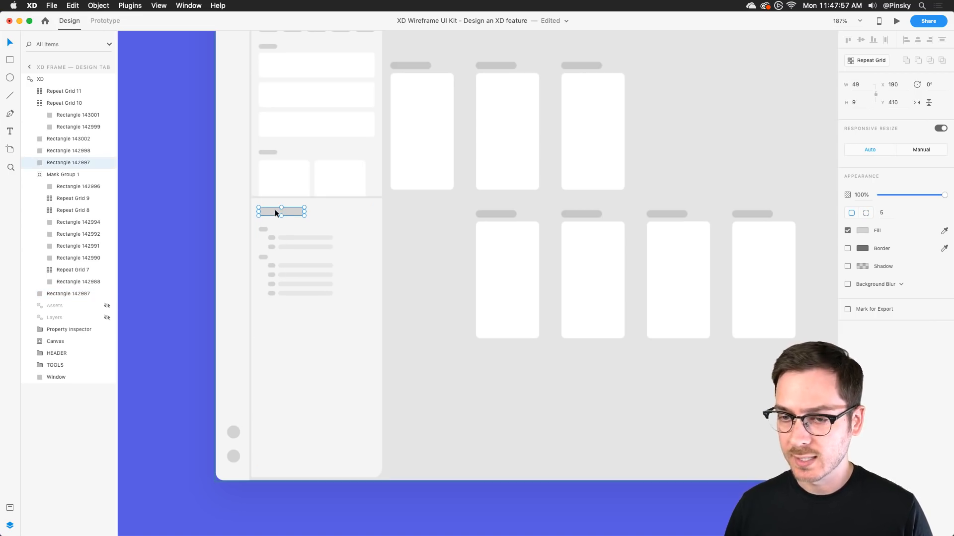
{"action": "left_click", "coordinate": [350, 368]}
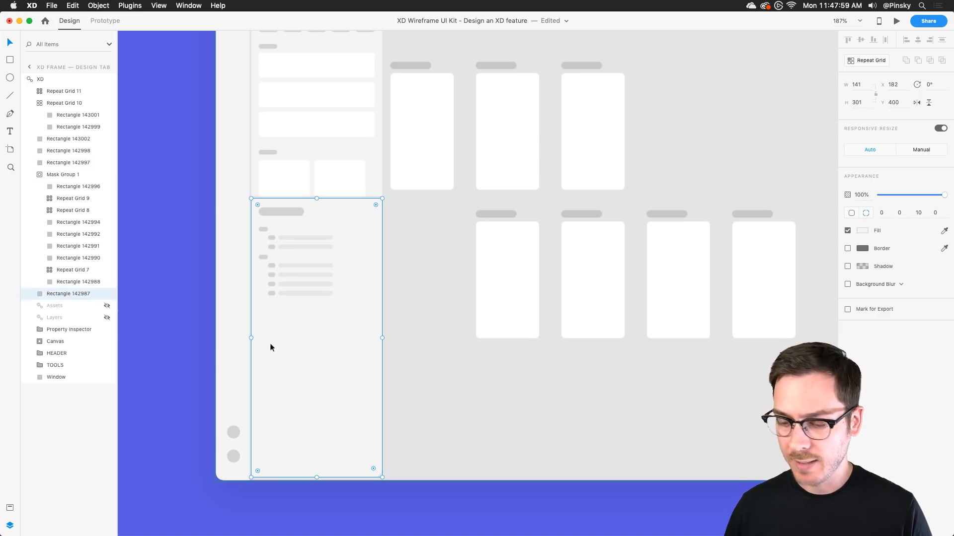
{"action": "left_click", "coordinate": [42, 175]}
{"action": "key", "text": "super+d"}
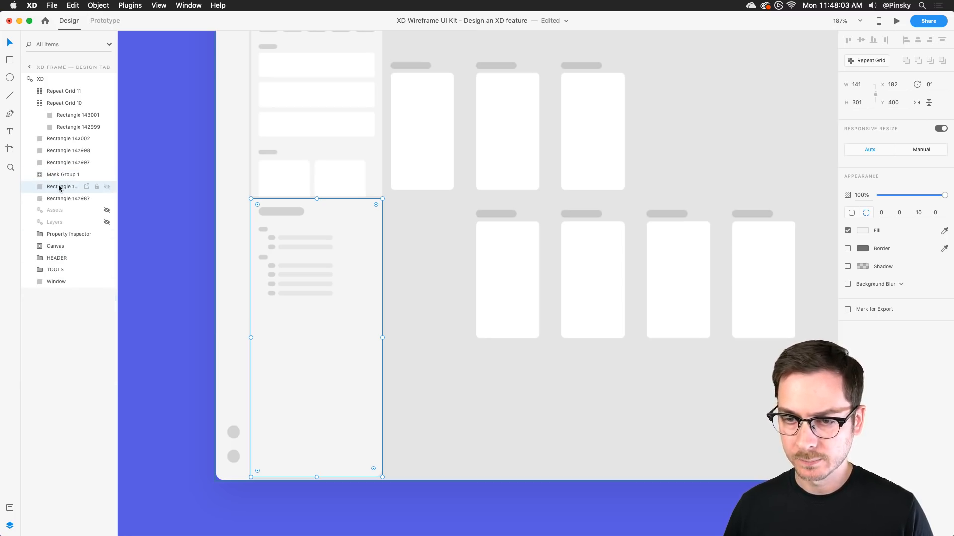
{"action": "key", "text": "super+z"}
{"action": "left_click_drag", "start_coordinate": [58, 194], "coordinate": [55, 90]}
{"action": "key", "text": "super+d"}
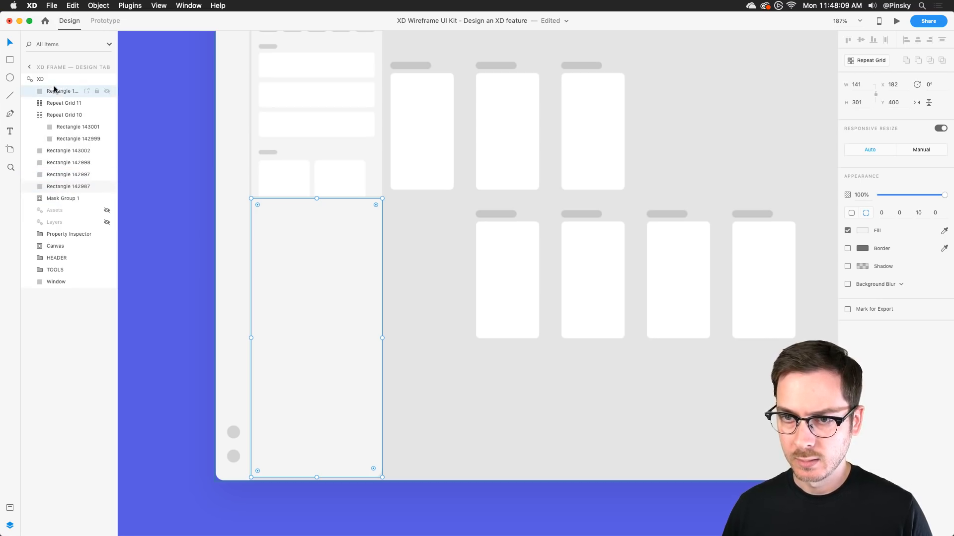
Select the duplicate rectangle with all lower panel contents and their background, and apply Mask with Shape.
{"action": "left_click", "coordinate": [56, 186], "text": "shift"}
{"action": "left_click", "coordinate": [102, 6]}
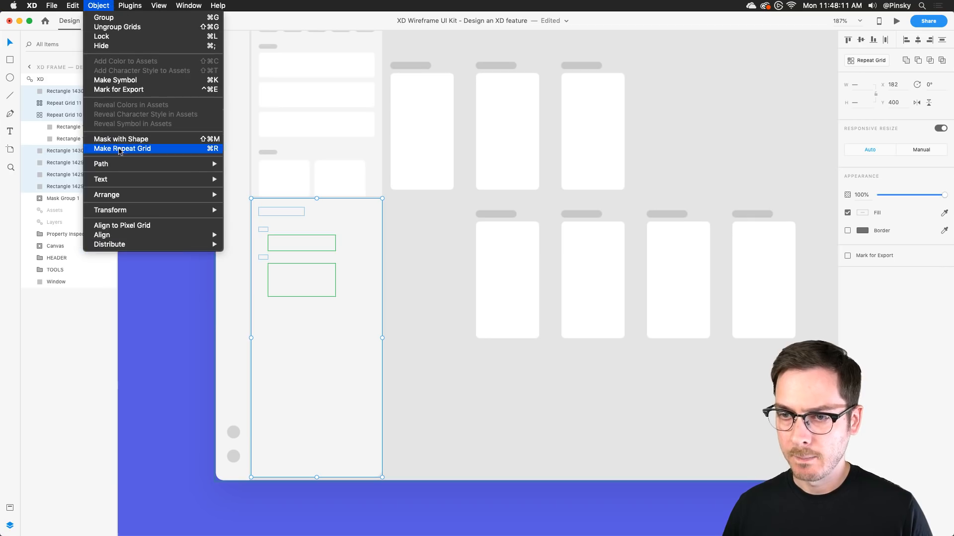
{"action": "left_click", "coordinate": [122, 139]}
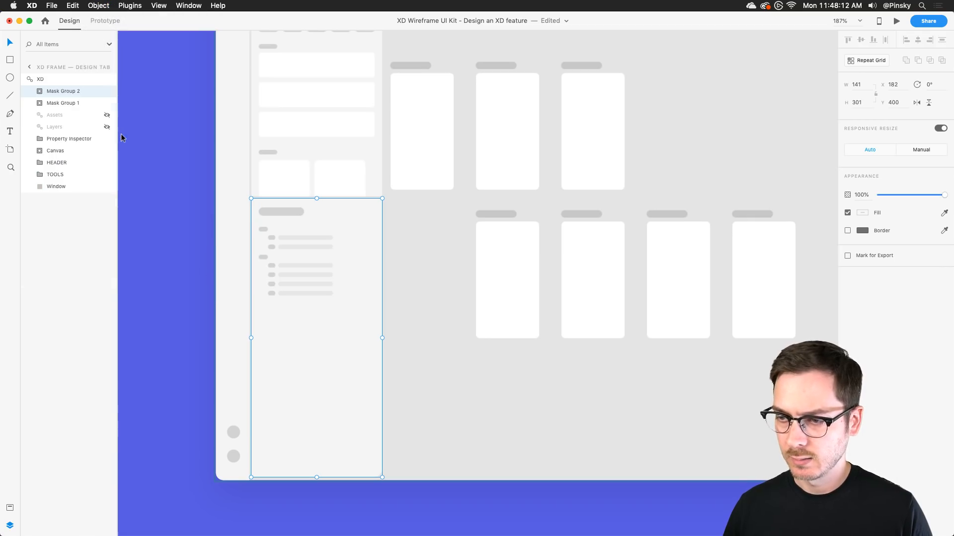
Rename Mask Group 2 as Layer Panel and Mask Group 1 as Assets.
{"action": "double_click", "coordinate": [63, 92]}
{"action": "type", "text": "Layer Panel"}
{"action": "key", "text": "Tab"}
{"action": "type", "text": "Assets"}
{"action": "key", "text": "Return"}
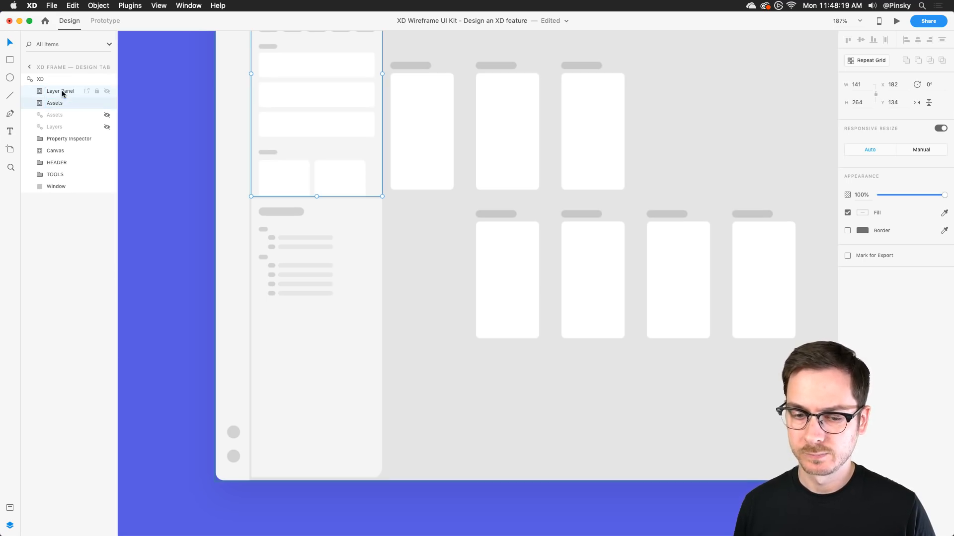
Draw a rectangle about 27 by 7 at the boundary between the two side panels and round its corners to 4.
{"action": "left_click", "coordinate": [170, 237]}
{"action": "scroll", "coordinate": [172, 237], "scroll_direction": "right", "scroll_amount": 3}
{"action": "scroll", "coordinate": [171, 238], "scroll_direction": "down", "scroll_amount": 3}
{"action": "scroll", "coordinate": [171, 237], "scroll_direction": "right", "scroll_amount": 1}
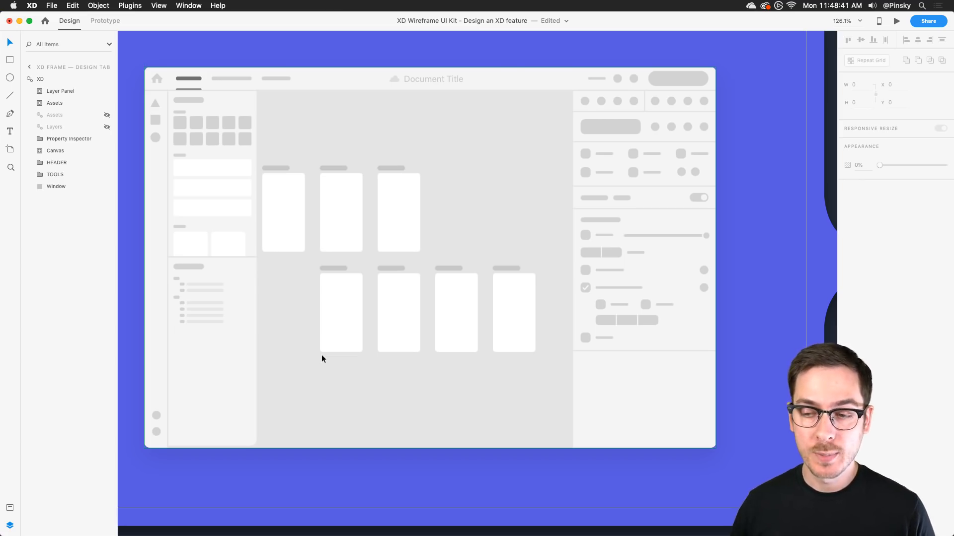
{"action": "scroll", "coordinate": [181, 240], "scroll_direction": "up", "scroll_amount": 5}
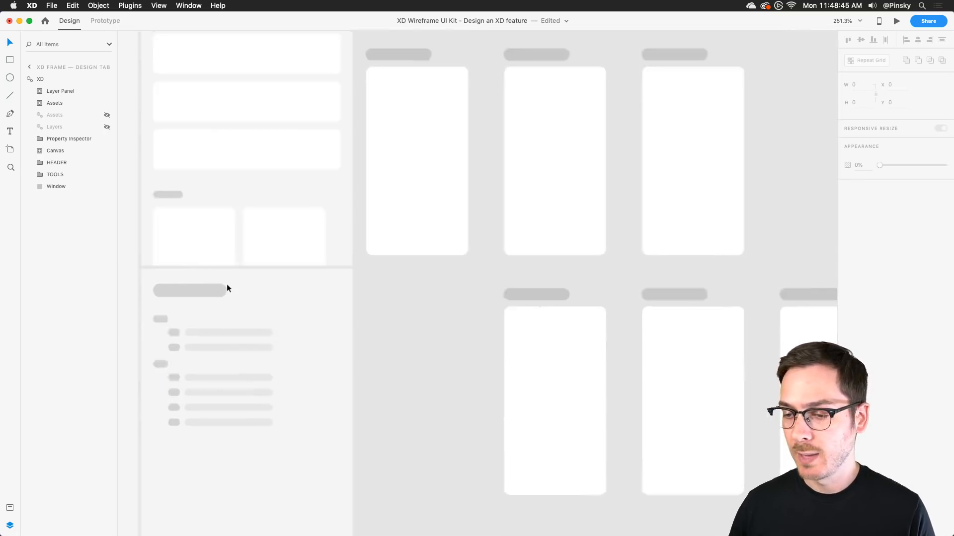
{"action": "scroll", "coordinate": [226, 284], "scroll_direction": "up", "scroll_amount": 3}
{"action": "left_click", "coordinate": [282, 260]}
{"action": "scroll", "coordinate": [284, 256], "scroll_direction": "up", "scroll_amount": 2}
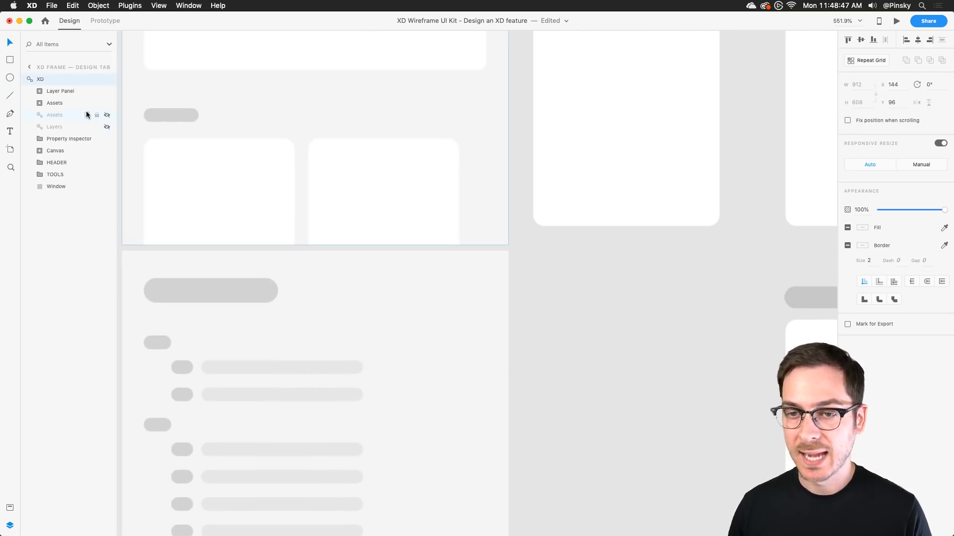
{"action": "left_click", "coordinate": [11, 59]}
{"action": "left_click_drag", "start_coordinate": [270, 232], "coordinate": [346, 253]}
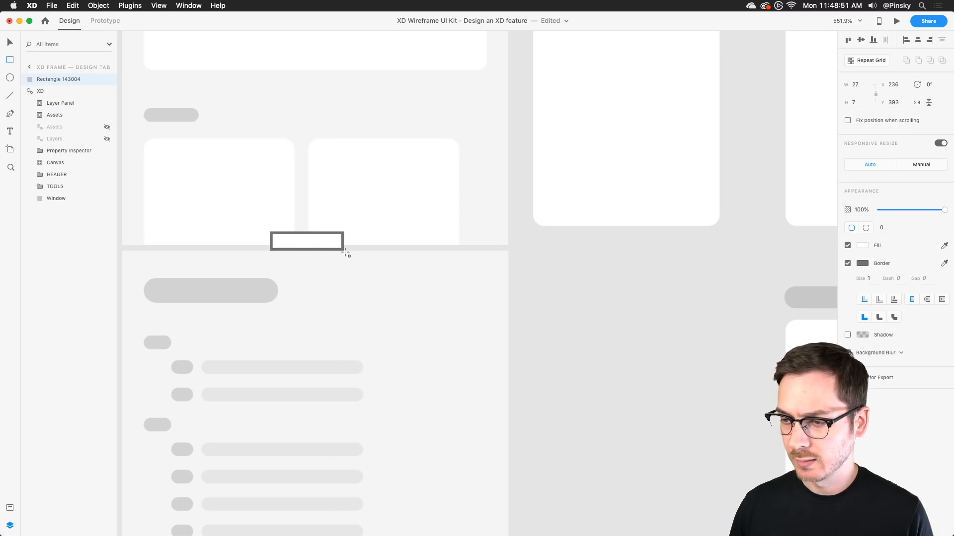
{"action": "left_click_drag", "start_coordinate": [335, 241], "coordinate": [309, 239]}
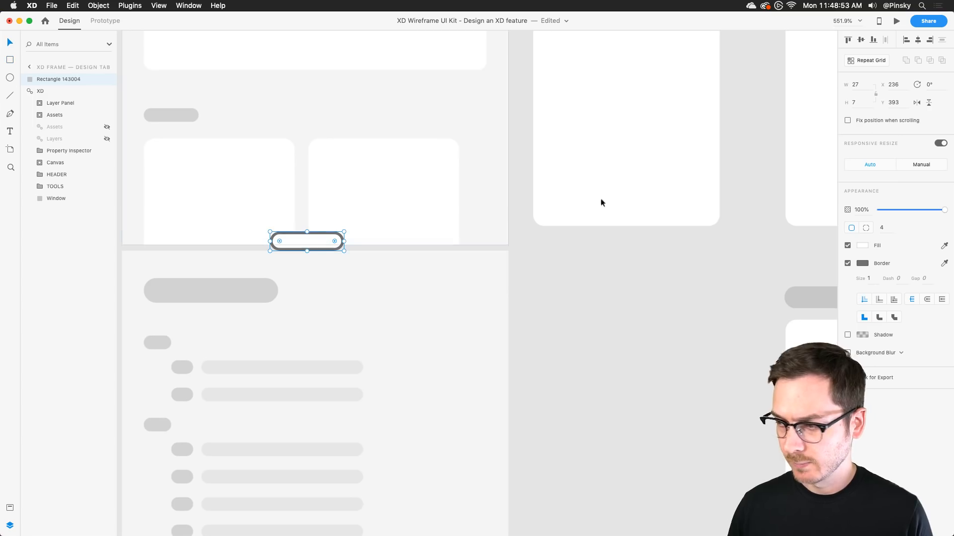
Style the rounded rectangle with a fill sampled from the grey canvas and a #DDDDDD border of size 0.5.
{"action": "left_click", "coordinate": [606, 263]}
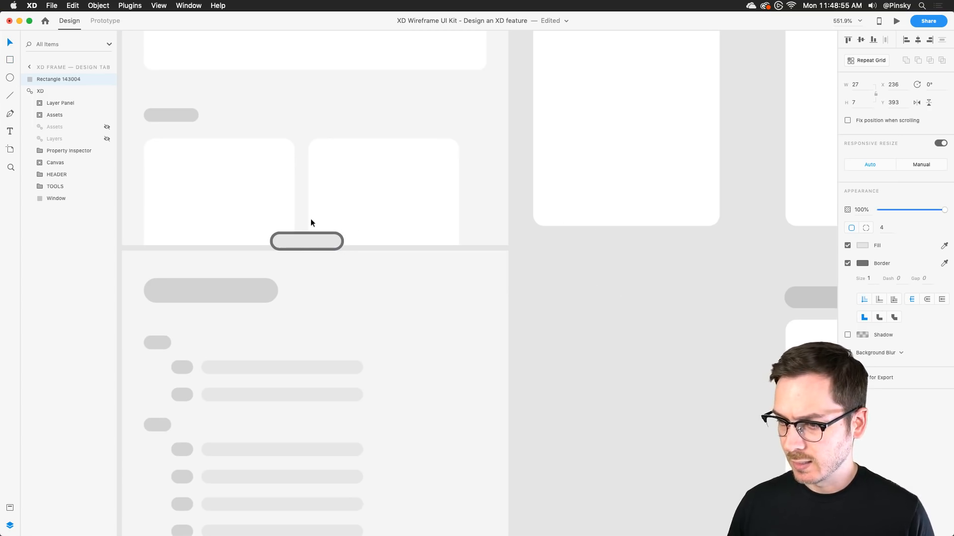
{"action": "left_click", "coordinate": [862, 263]}
{"action": "left_click", "coordinate": [769, 232]}
{"action": "left_click_drag", "start_coordinate": [769, 232], "coordinate": [727, 210]}
{"action": "type", "text": "E0E0E0"}
{"action": "key", "text": "Return"}
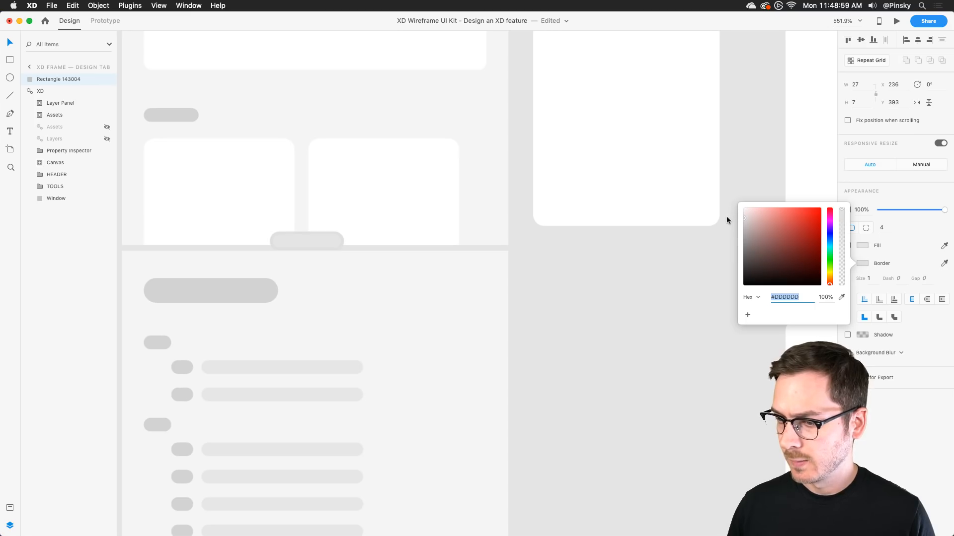
{"action": "left_click", "coordinate": [884, 324]}
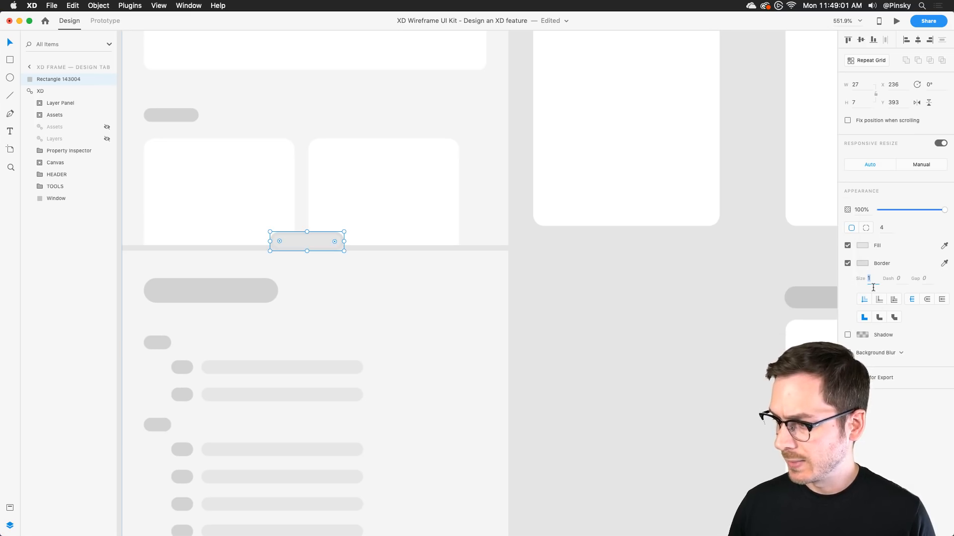
{"action": "key", "text": "Return"}
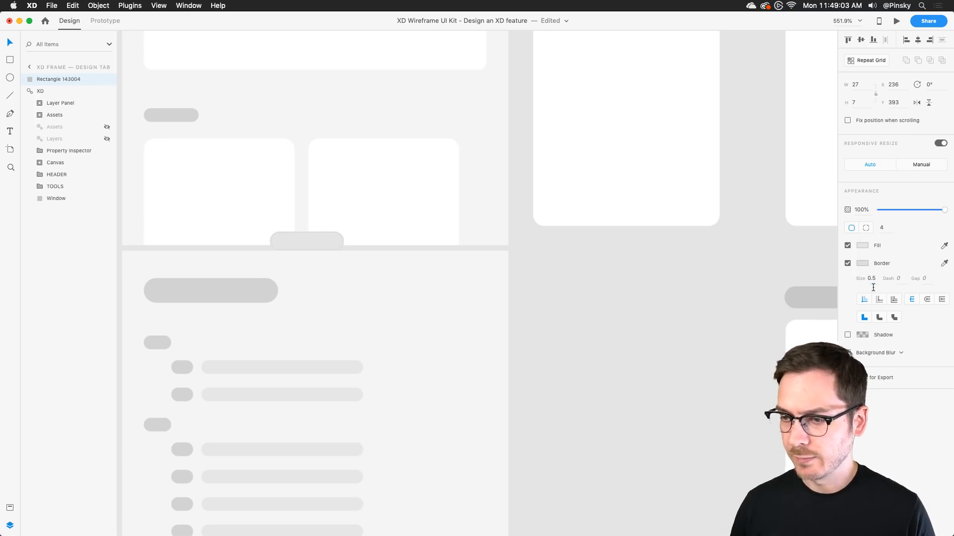
Resize the divider handle to 27 by 5 and move it into the XD symbol above the Layer Panel.
{"action": "mouse_move", "coordinate": [306, 233]}
{"action": "left_mouse_down"}
{"action": "mouse_move", "coordinate": [308, 240]}
{"action": "mouse_move", "coordinate": [293, 240]}
{"action": "mouse_move", "coordinate": [335, 243]}
{"action": "mouse_move", "coordinate": [315, 240]}
{"action": "left_mouse_up"}
{"action": "scroll", "coordinate": [315, 240], "scroll_direction": "down", "scroll_amount": 5}
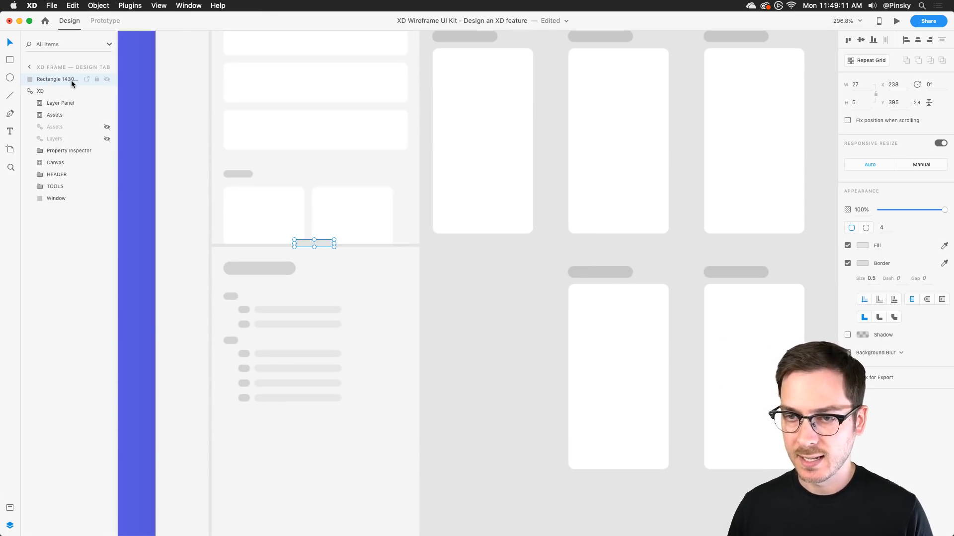
{"action": "key", "text": "Delete"}
{"action": "key", "text": "super+z"}
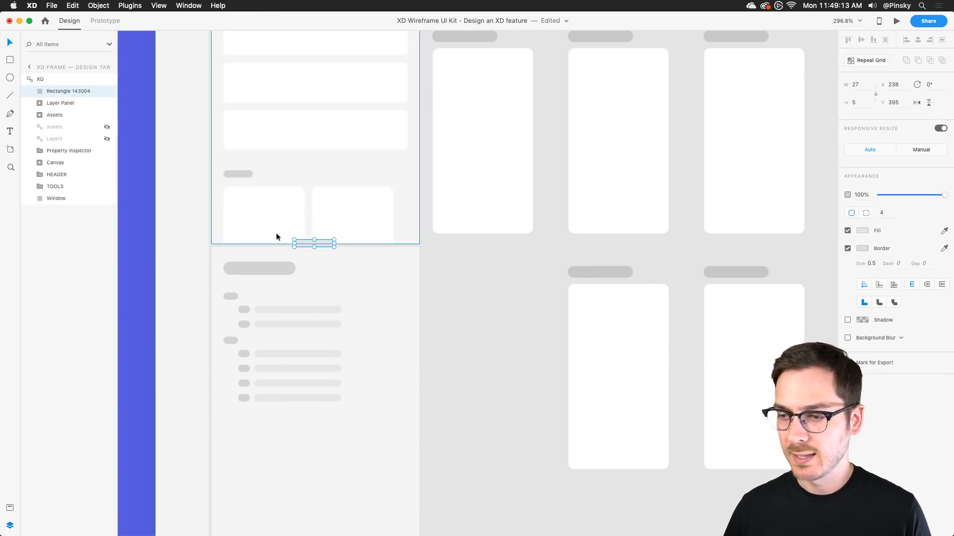
Place the handle on the divider between the two side panels at X 239, Y 396.
{"action": "scroll", "coordinate": [323, 246], "scroll_direction": "up", "scroll_amount": 5}
{"action": "mouse_move", "coordinate": [302, 232]}
{"action": "left_mouse_down"}
{"action": "mouse_move", "coordinate": [275, 232]}
{"action": "mouse_move", "coordinate": [306, 234]}
{"action": "left_mouse_up"}
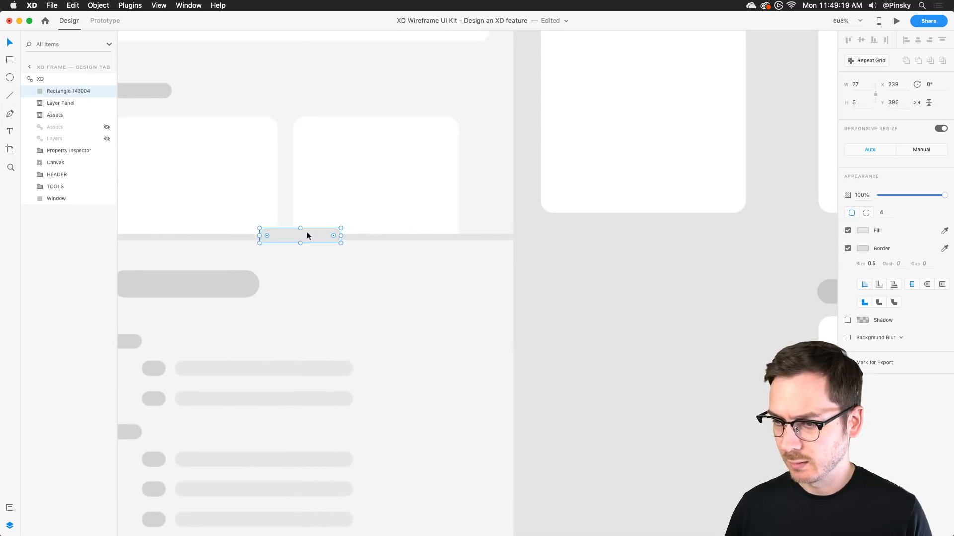
{"action": "scroll", "coordinate": [307, 235], "scroll_direction": "down", "scroll_amount": 5}
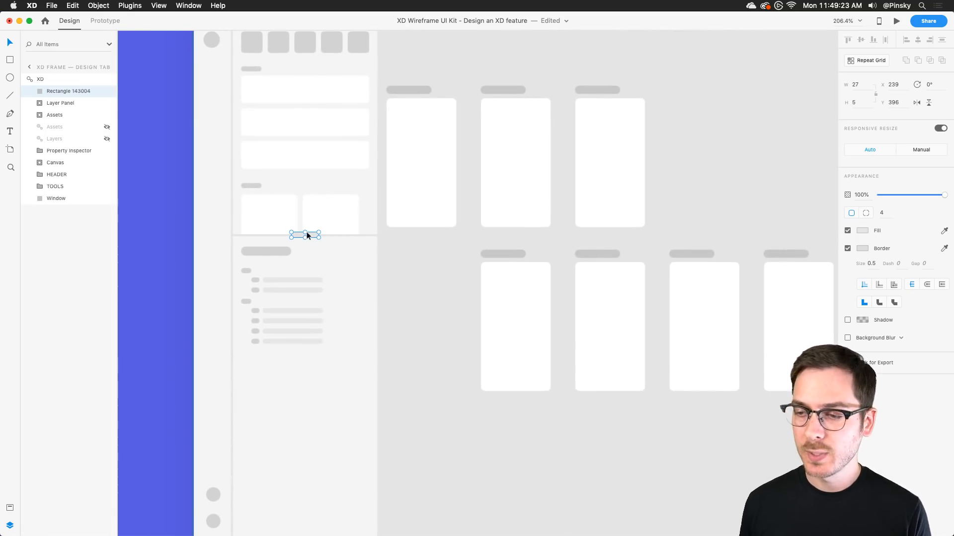
Apply the blue document color asset as the handle's fill and change its border to white.
{"action": "key", "text": "super+y"}
{"action": "key", "text": "super+y"}
{"action": "key", "text": "super+shift+y"}
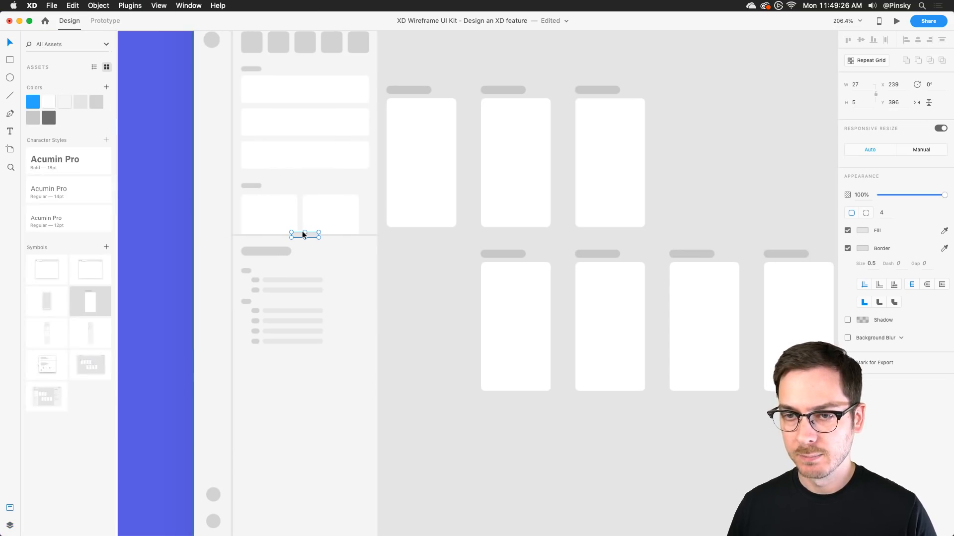
{"action": "left_click", "coordinate": [32, 102]}
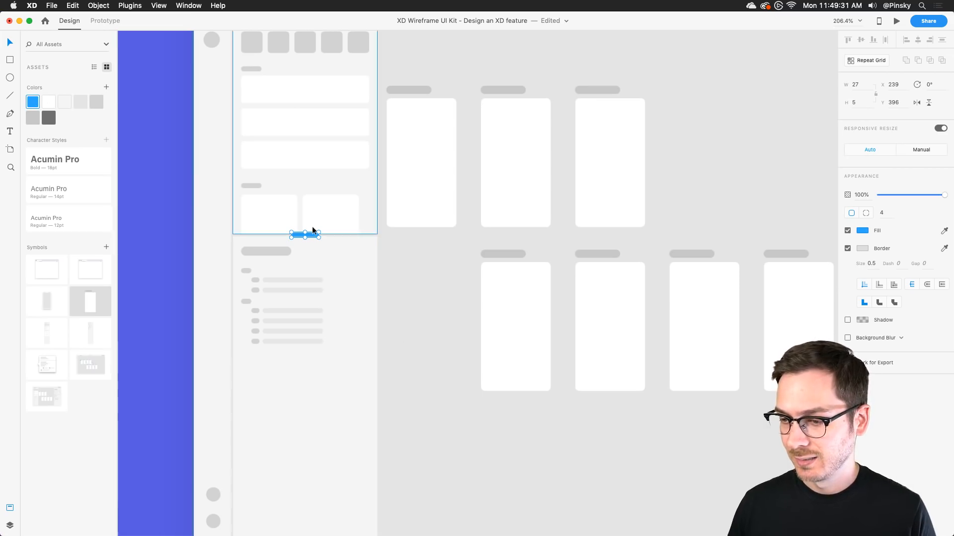
{"action": "scroll", "coordinate": [312, 228], "scroll_direction": "up", "scroll_amount": 5}
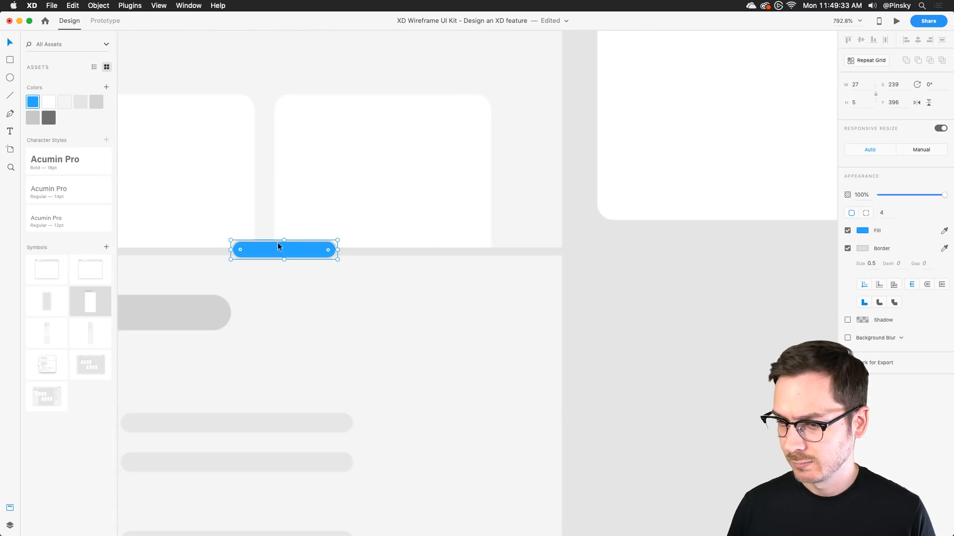
{"action": "left_click", "coordinate": [862, 248]}
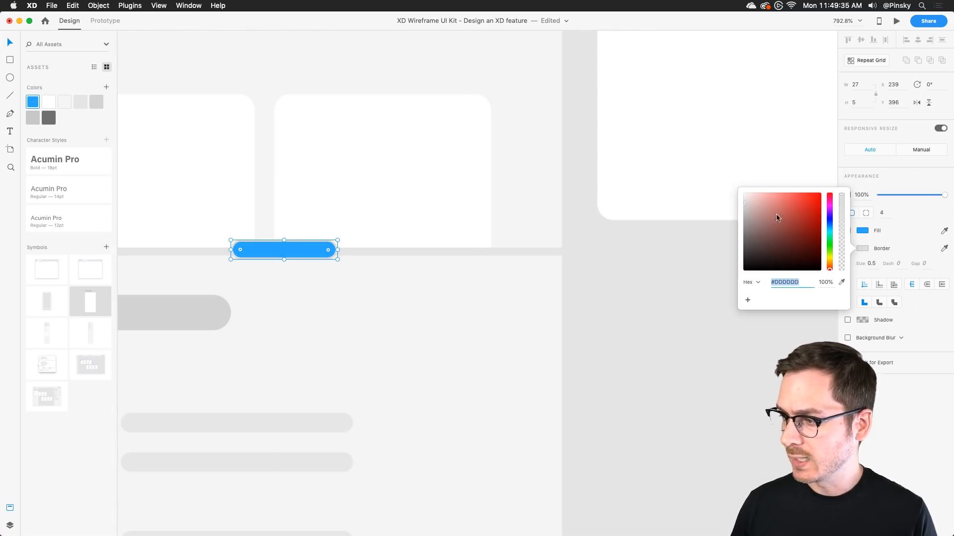
{"action": "key", "text": "Escape"}
{"action": "scroll", "coordinate": [192, 233], "scroll_direction": "down", "scroll_amount": 5}
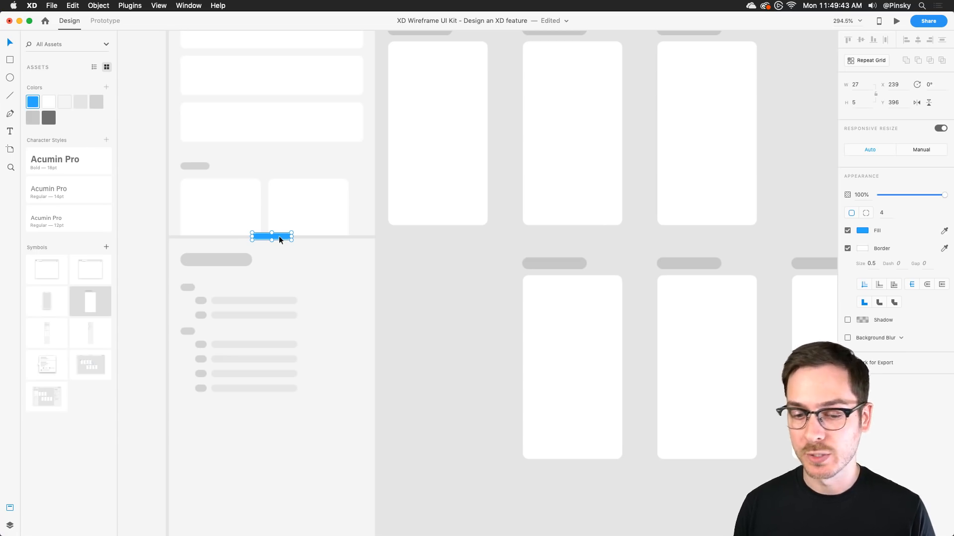
{"action": "scroll", "coordinate": [278, 237], "scroll_direction": "down", "scroll_amount": 5}
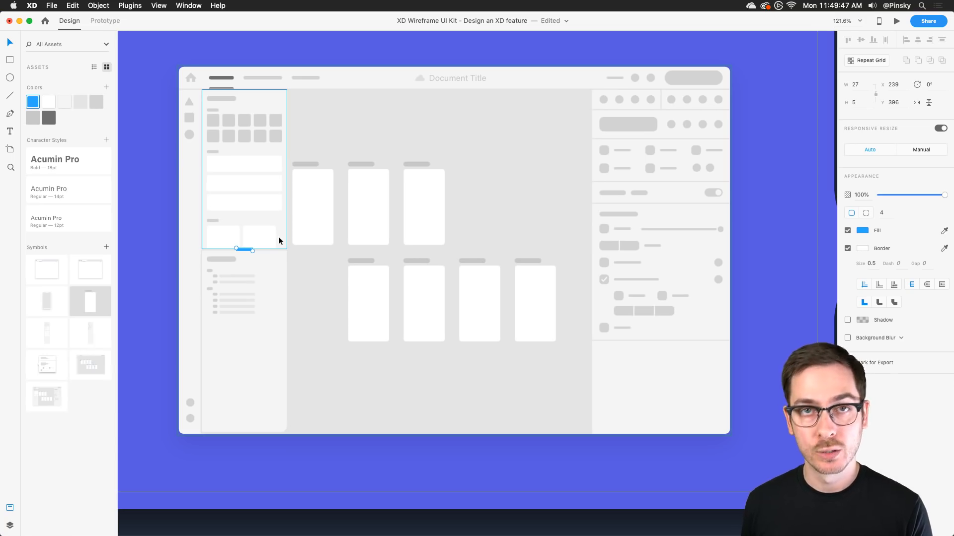
{"action": "left_click", "coordinate": [270, 279]}
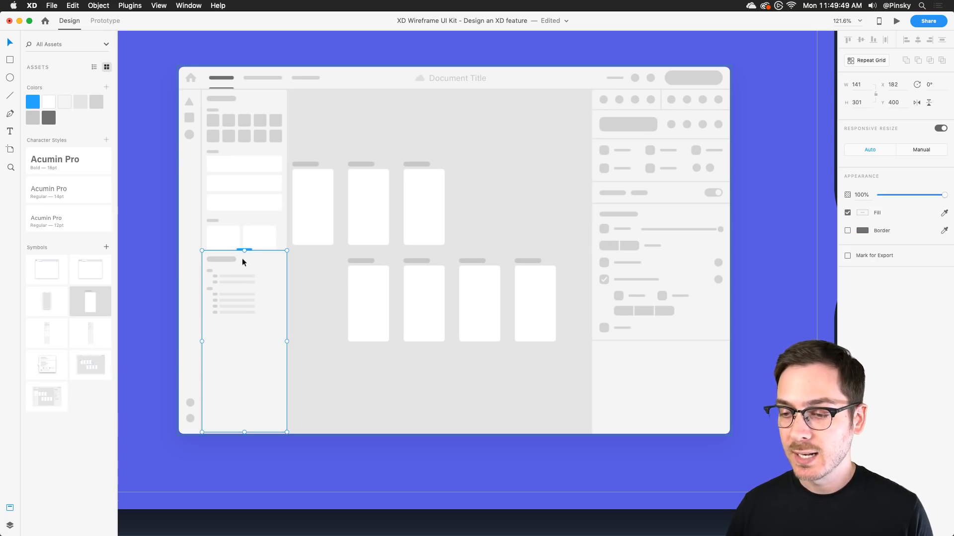
{"action": "mouse_move", "coordinate": [246, 251]}
{"action": "left_mouse_down"}
{"action": "mouse_move", "coordinate": [245, 300]}
{"action": "mouse_move", "coordinate": [243, 185]}
{"action": "mouse_move", "coordinate": [249, 274]}
{"action": "mouse_move", "coordinate": [241, 243]}
{"action": "left_mouse_up"}
{"action": "left_click", "coordinate": [253, 183]}
{"action": "key", "text": "super+z"}
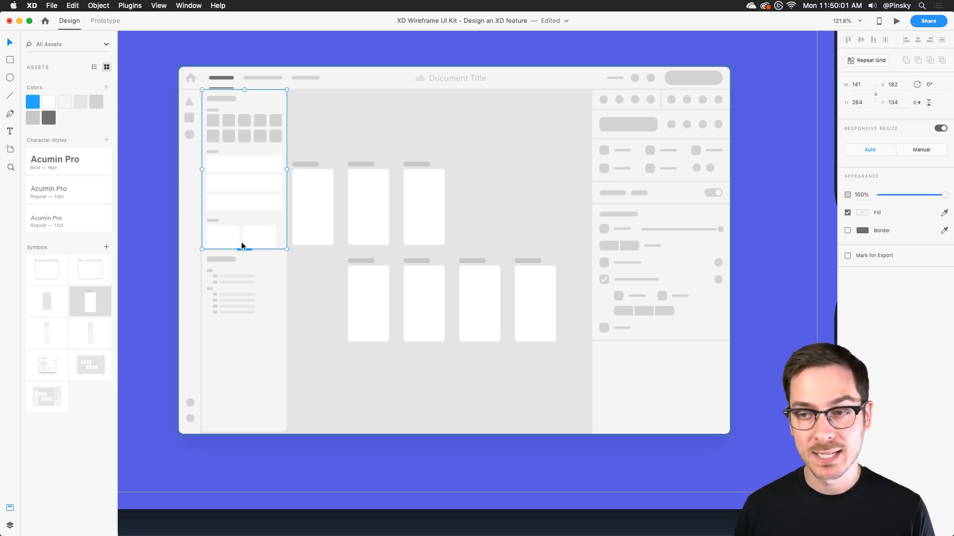
Paste a copy of the Design Tab's XD symbol onto the empty pasteboard below the kit and ungroup the symbol.
{"action": "scroll", "coordinate": [268, 82], "scroll_direction": "down", "scroll_amount": 5}
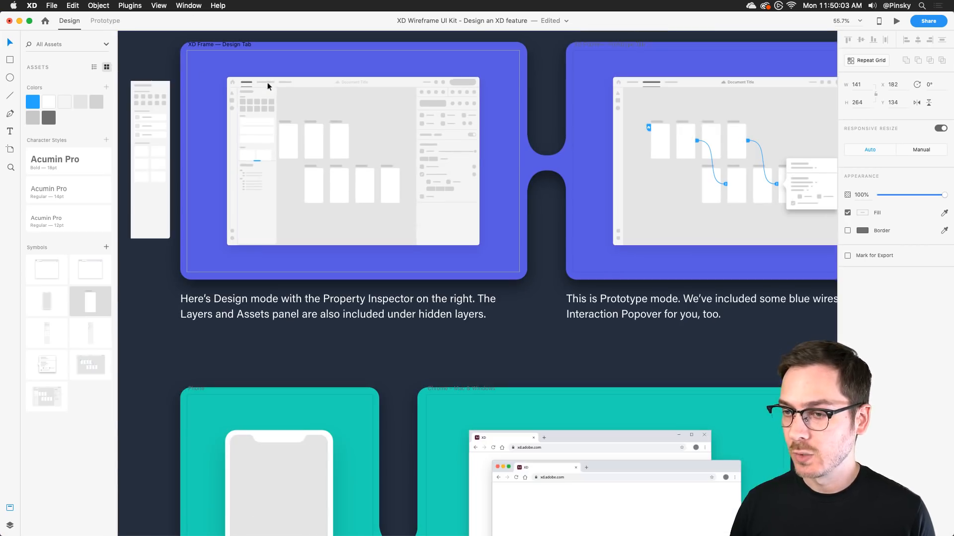
{"action": "left_click", "coordinate": [329, 123]}
{"action": "key", "text": "Escape"}
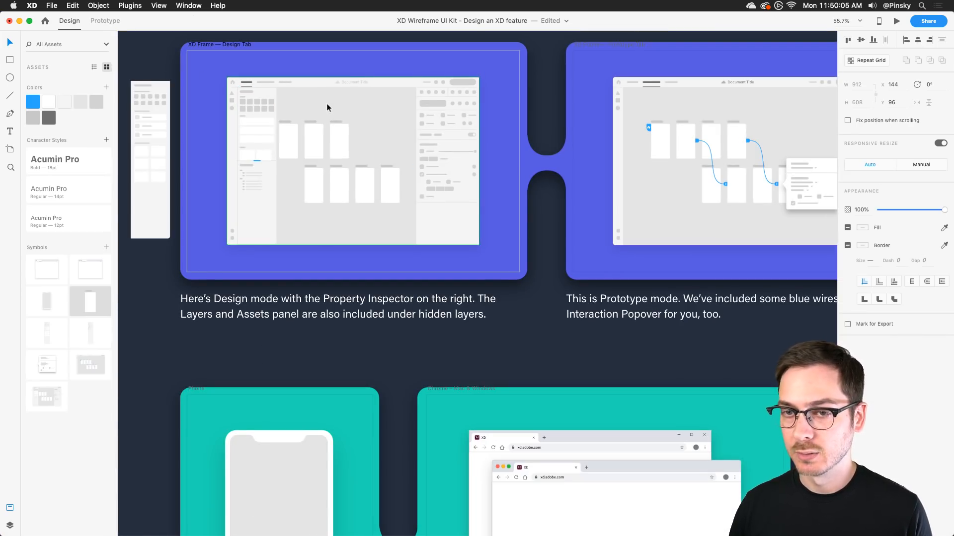
{"action": "scroll", "coordinate": [308, 106], "scroll_direction": "down", "scroll_amount": 3}
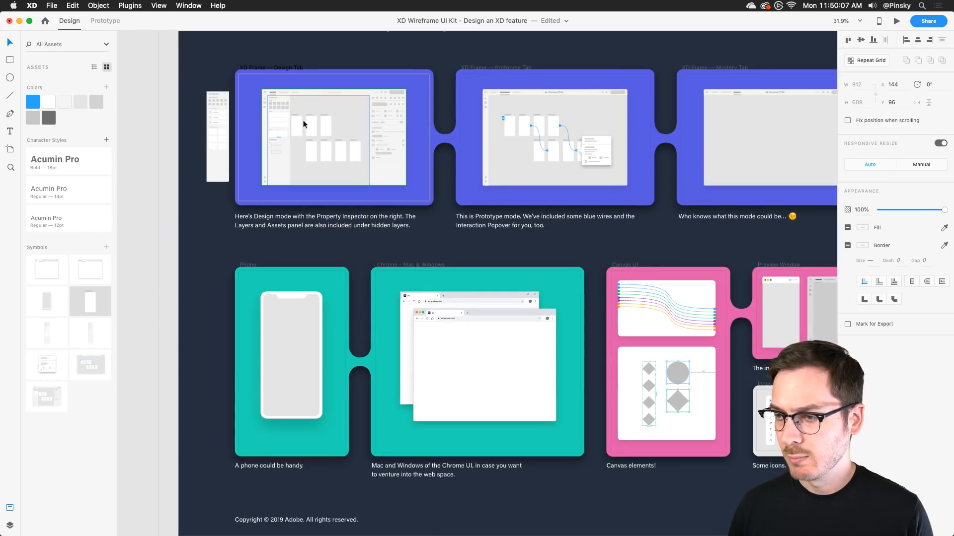
{"action": "scroll", "coordinate": [304, 144], "scroll_direction": "down", "scroll_amount": 10}
{"action": "key", "text": "super+x"}
{"action": "key", "text": "super+v"}
{"action": "left_click_drag", "start_coordinate": [449, 294], "coordinate": [312, 245]}
{"action": "right_click", "coordinate": [294, 227]}
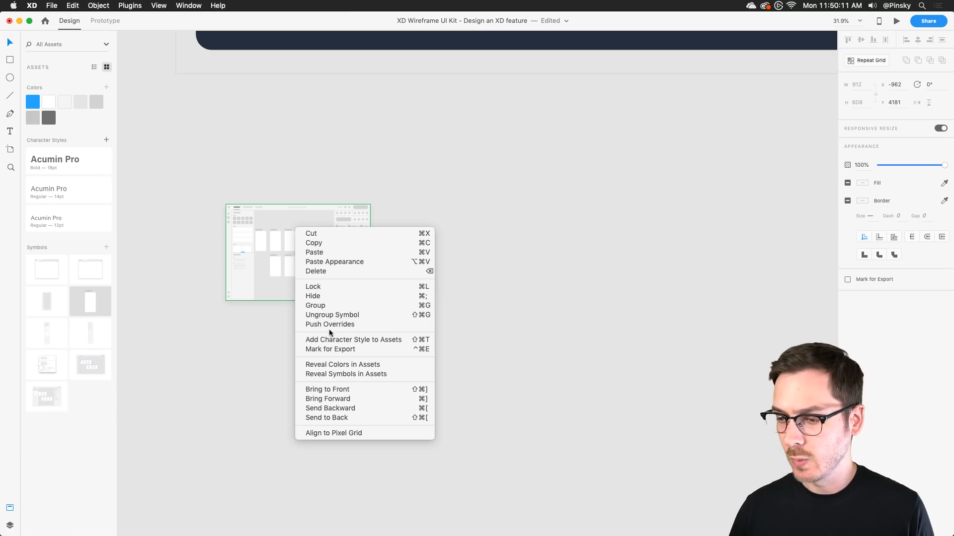
{"action": "left_click", "coordinate": [330, 313]}
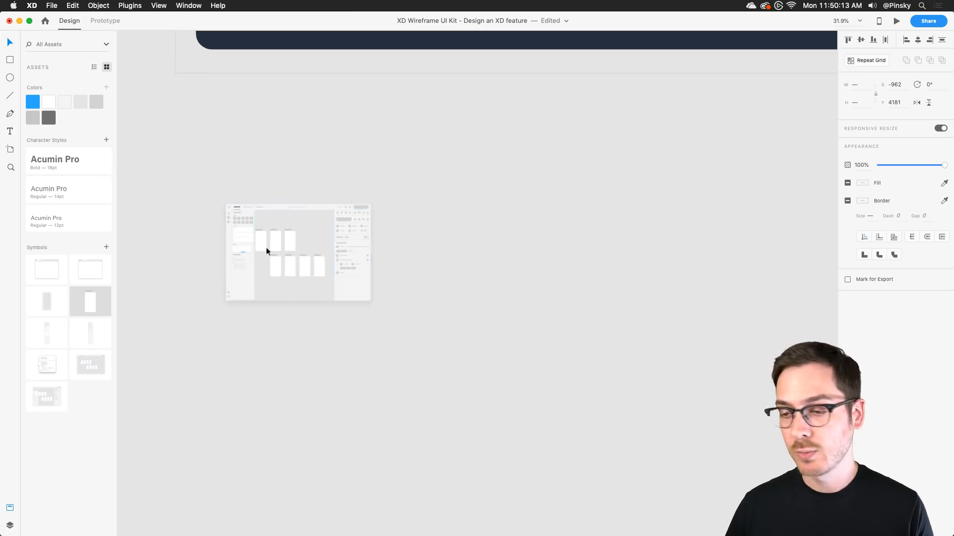
{"action": "scroll", "coordinate": [267, 248], "scroll_direction": "up", "scroll_amount": 5}
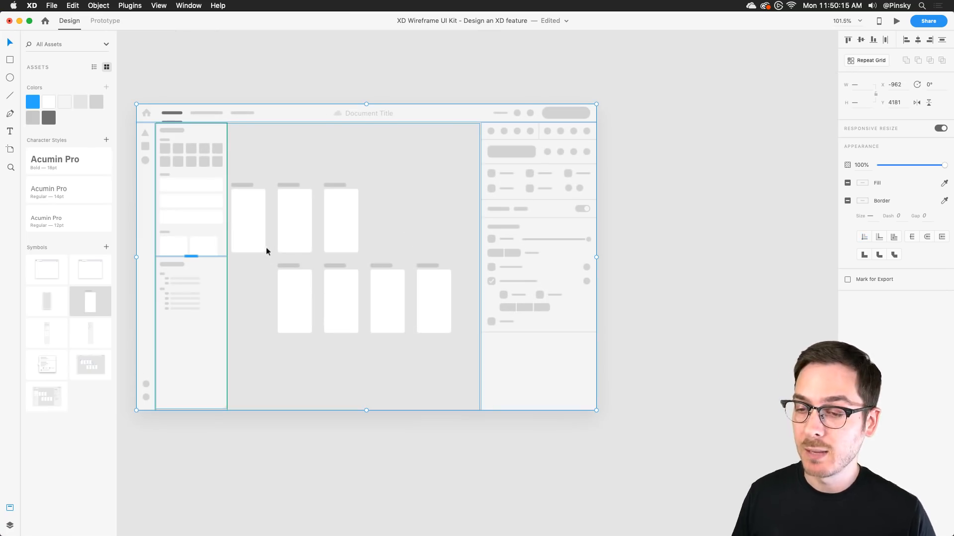
Draw a new artboard of about 931 by 630 around the ungrouped XD window.
{"action": "left_click", "coordinate": [289, 84]}
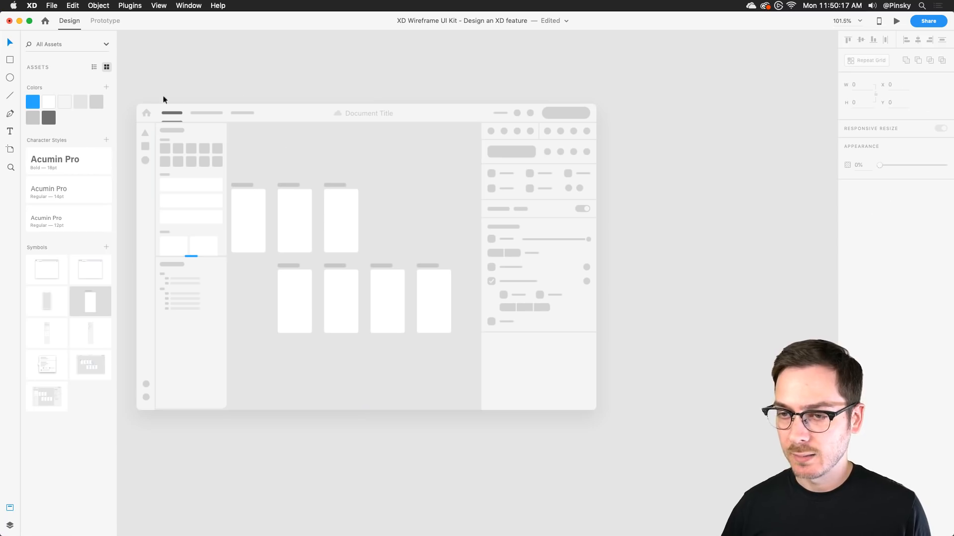
{"action": "left_click", "coordinate": [188, 135]}
{"action": "left_click", "coordinate": [128, 89]}
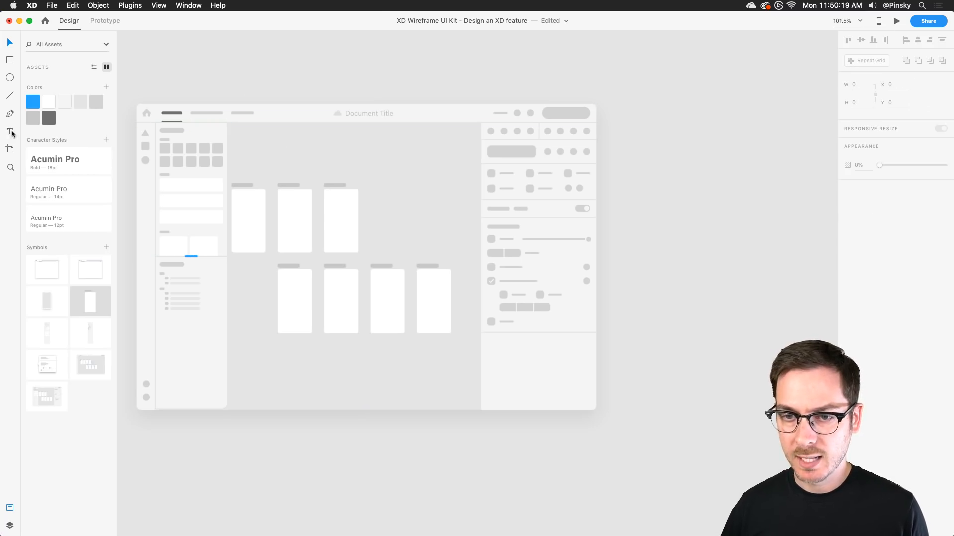
{"action": "left_click", "coordinate": [9, 149]}
{"action": "right_click", "coordinate": [371, 224]}
{"action": "key", "text": "Escape"}
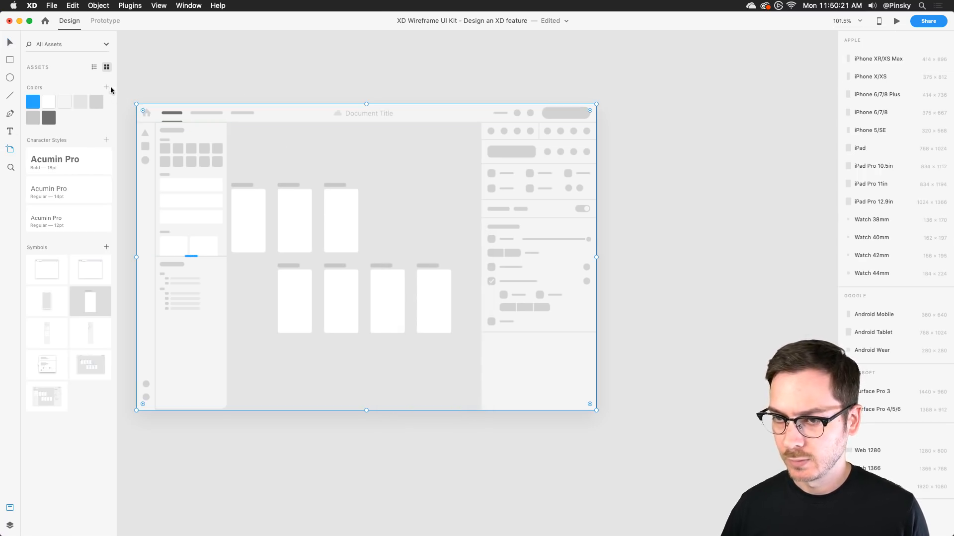
{"action": "left_click_drag", "start_coordinate": [132, 99], "coordinate": [602, 418]}
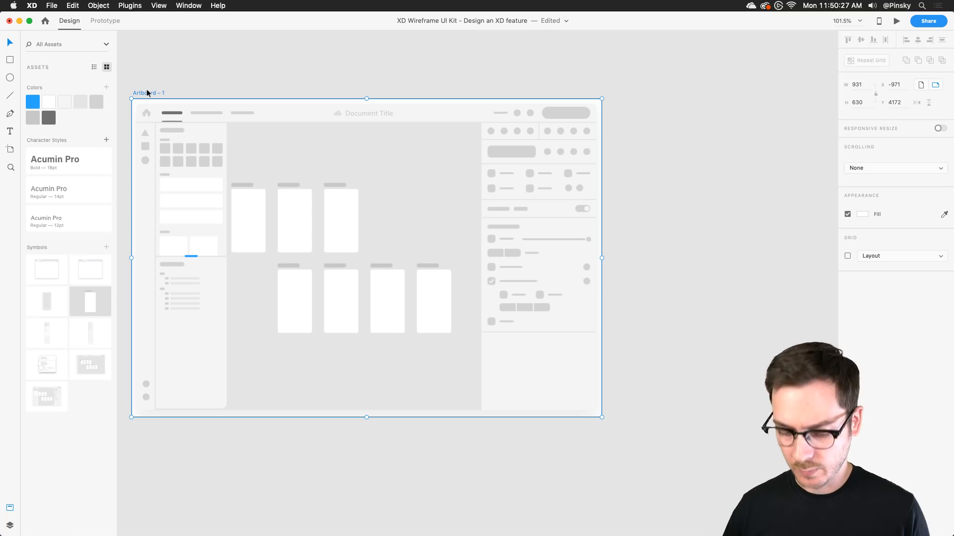
Group all layers of the new artboard from Layer Panel down, leaving out the handle rectangle, and name the group XD.
{"action": "key", "text": "super+y"}
{"action": "left_click", "coordinate": [166, 137]}
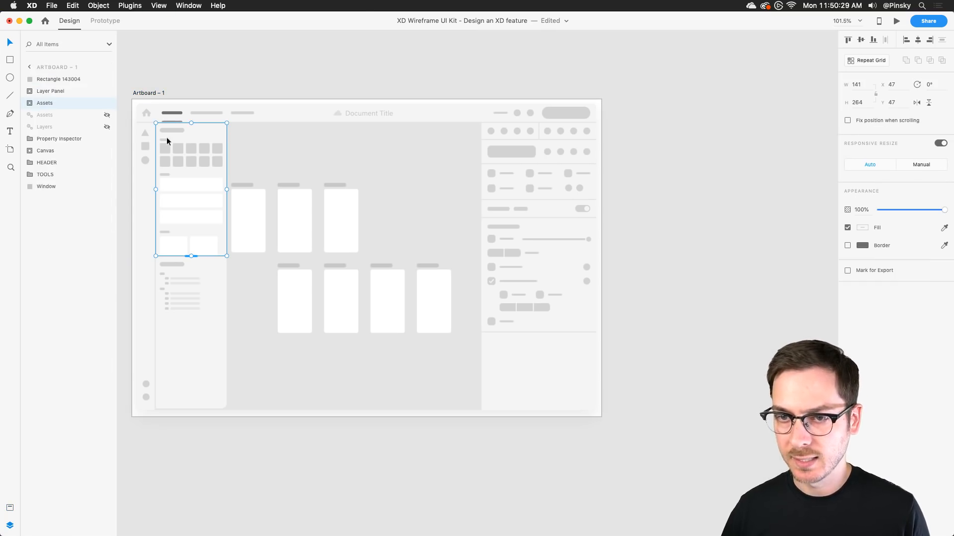
{"action": "left_click_drag", "start_coordinate": [180, 134], "coordinate": [201, 147]}
{"action": "key", "text": "super+z"}
{"action": "left_click", "coordinate": [70, 93]}
{"action": "left_click", "coordinate": [63, 182], "text": "shift"}
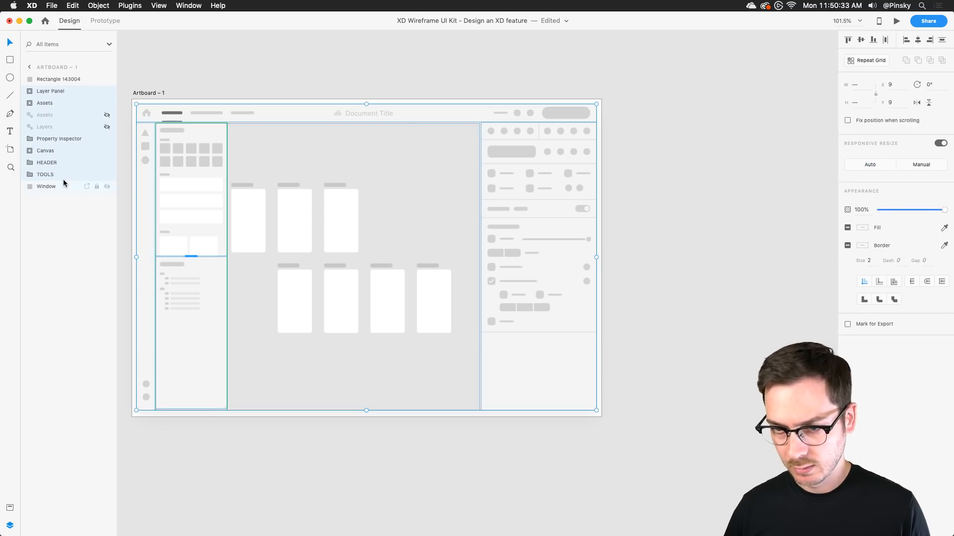
{"action": "key", "text": "super+g"}
{"action": "double_click", "coordinate": [47, 92]}
{"action": "type", "text": "X"}
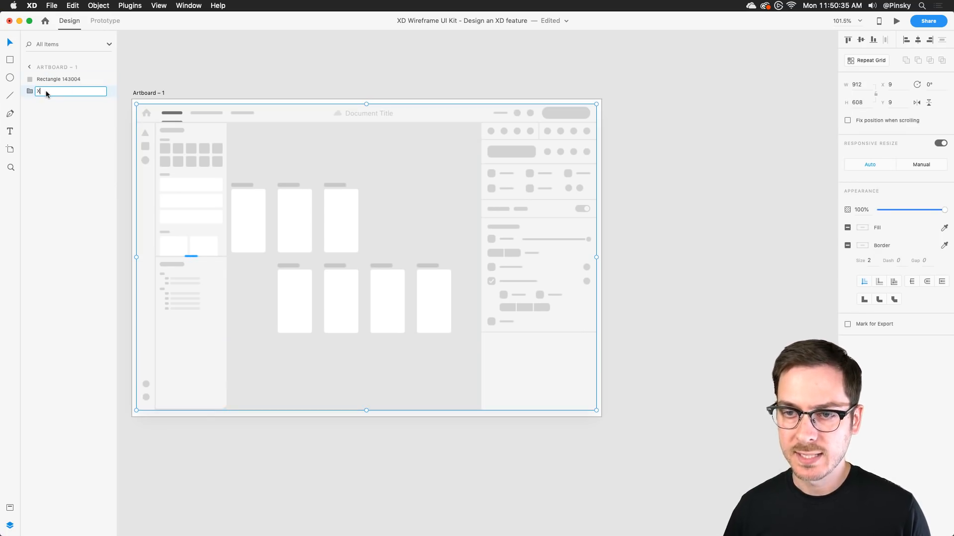
{"action": "type", "text": "D"}
{"action": "key", "text": "Return"}
Shift the XD group to about X 10, Y 11 and fill Artboard – 1 with purple sampled from the kit's XD frames.
{"action": "mouse_move", "coordinate": [250, 181]}
{"action": "left_mouse_down"}
{"action": "mouse_move", "coordinate": [255, 204]}
{"action": "mouse_move", "coordinate": [246, 175]}
{"action": "left_mouse_up"}
{"action": "left_click", "coordinate": [145, 93]}
{"action": "scroll", "coordinate": [175, 91], "scroll_direction": "up", "scroll_amount": 1}
{"action": "scroll", "coordinate": [174, 91], "scroll_direction": "up", "scroll_amount": 6}
{"action": "scroll", "coordinate": [174, 90], "scroll_direction": "down", "scroll_amount": 6}
{"action": "scroll", "coordinate": [175, 91], "scroll_direction": "up", "scroll_amount": 8}
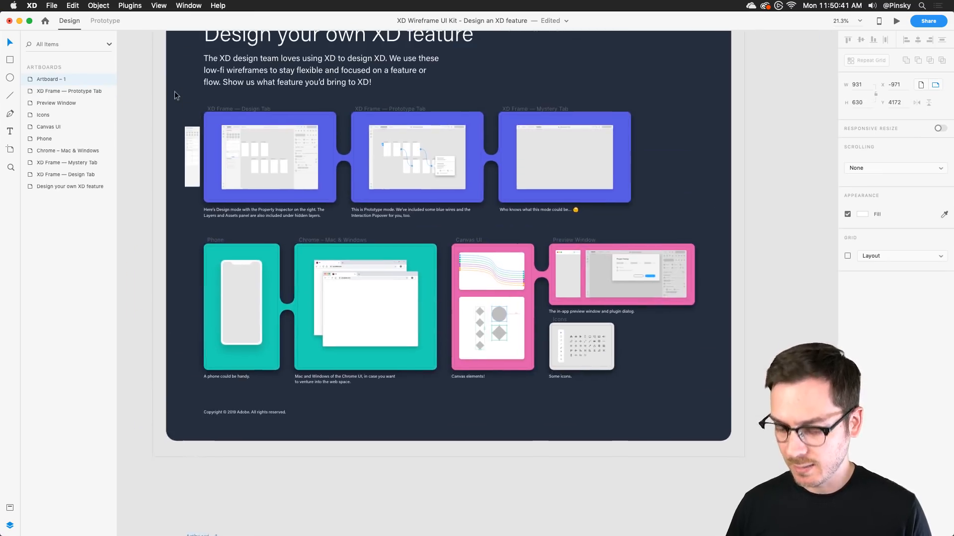
{"action": "scroll", "coordinate": [175, 91], "scroll_direction": "up", "scroll_amount": 2}
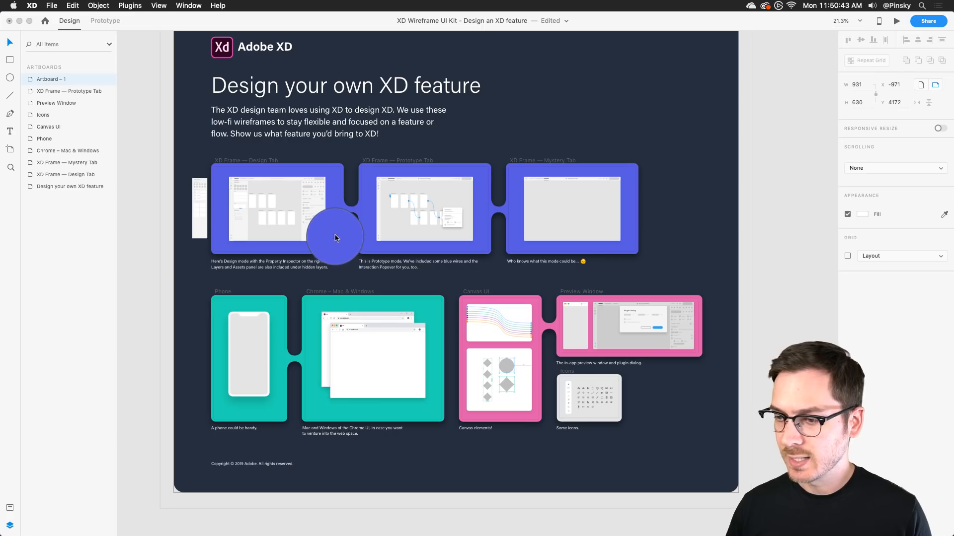
{"action": "scroll", "coordinate": [335, 234], "scroll_direction": "down", "scroll_amount": 15}
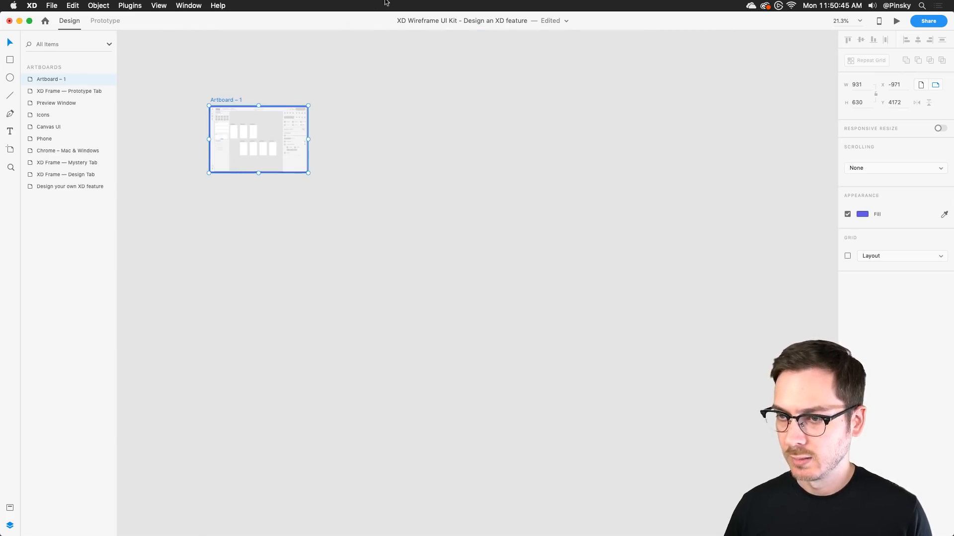
{"action": "scroll", "coordinate": [222, 117], "scroll_direction": "up", "scroll_amount": 5}
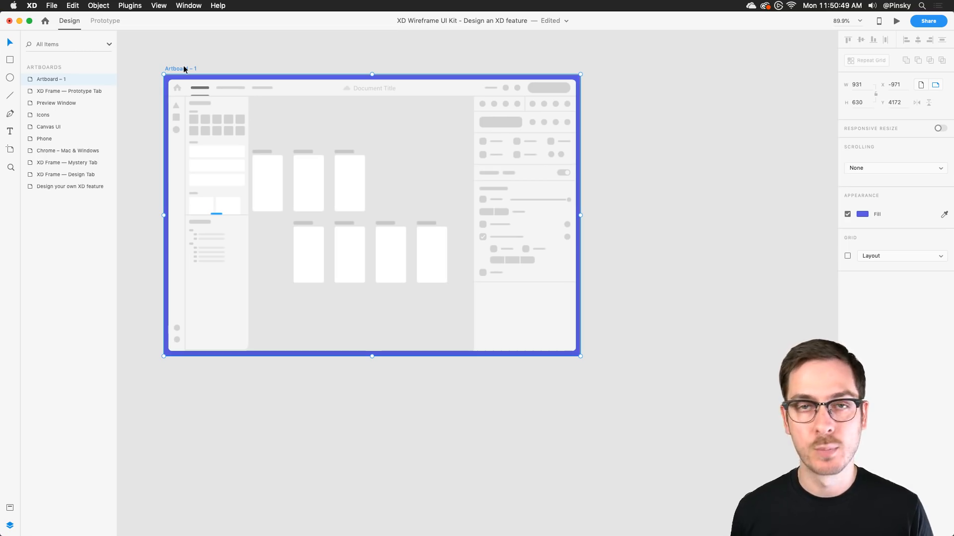
Duplicate Artboard – 1 and, in the copy, extend the Assets panel's mask rectangle downward to a height of 285.
{"action": "key", "text": "super+d"}
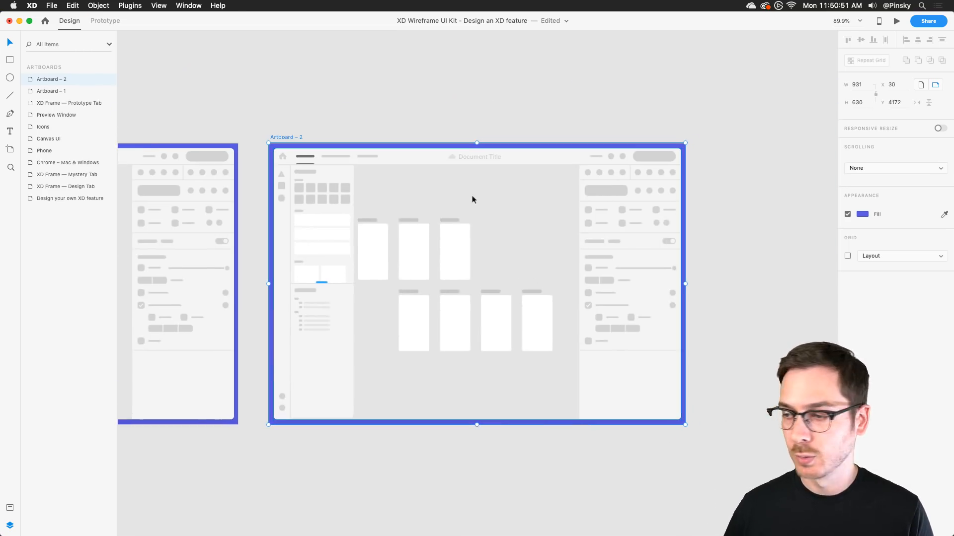
{"action": "scroll", "coordinate": [294, 264], "scroll_direction": "up", "scroll_amount": 10}
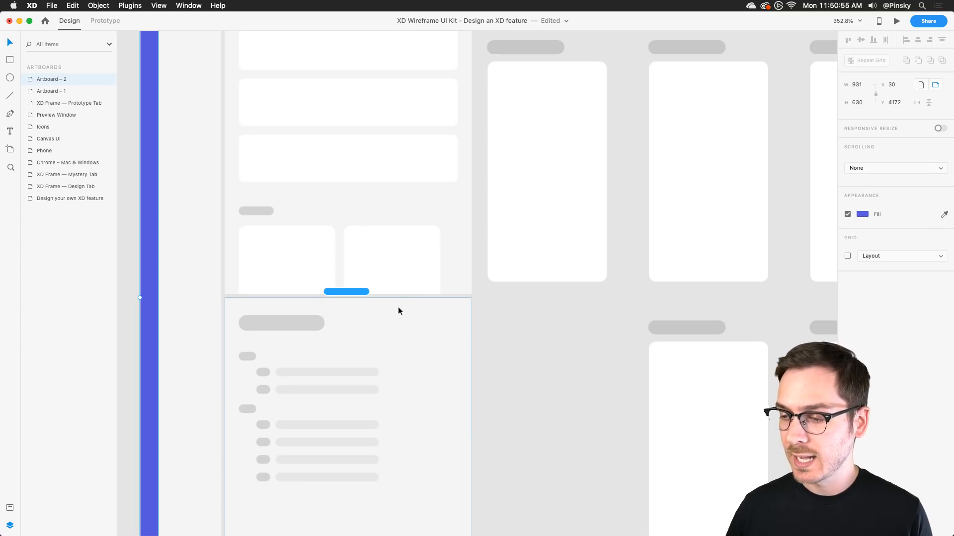
{"action": "left_click", "coordinate": [361, 196]}
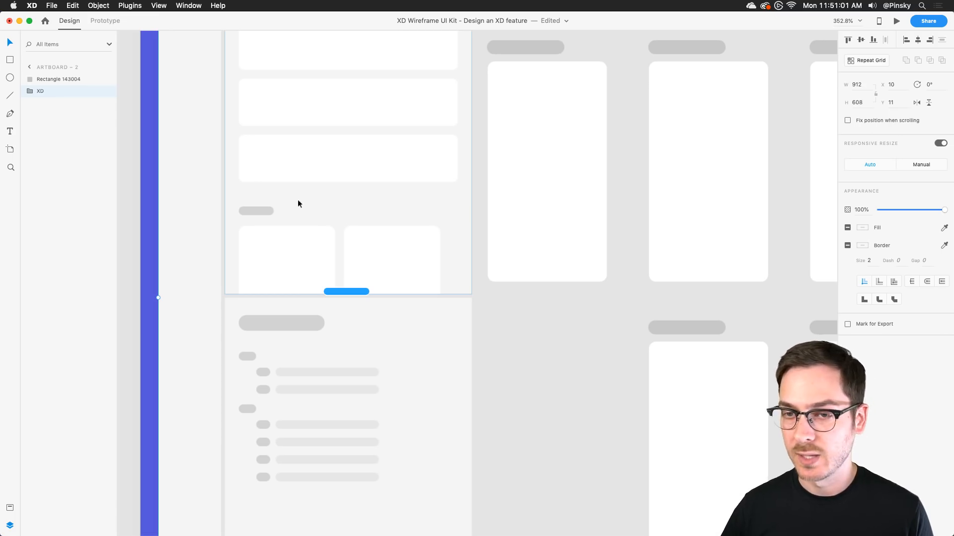
{"action": "double_click", "coordinate": [348, 199]}
{"action": "left_click", "coordinate": [41, 115]}
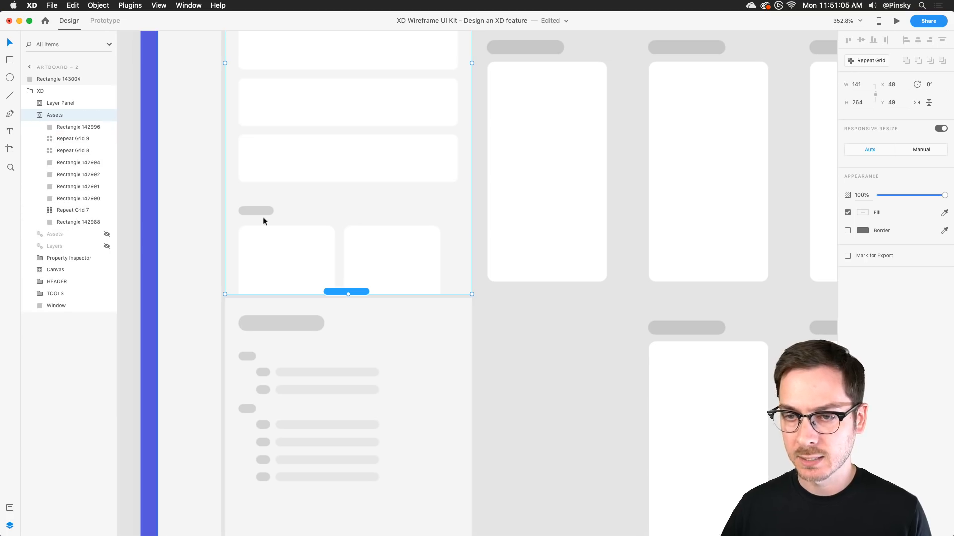
{"action": "left_click", "coordinate": [64, 222]}
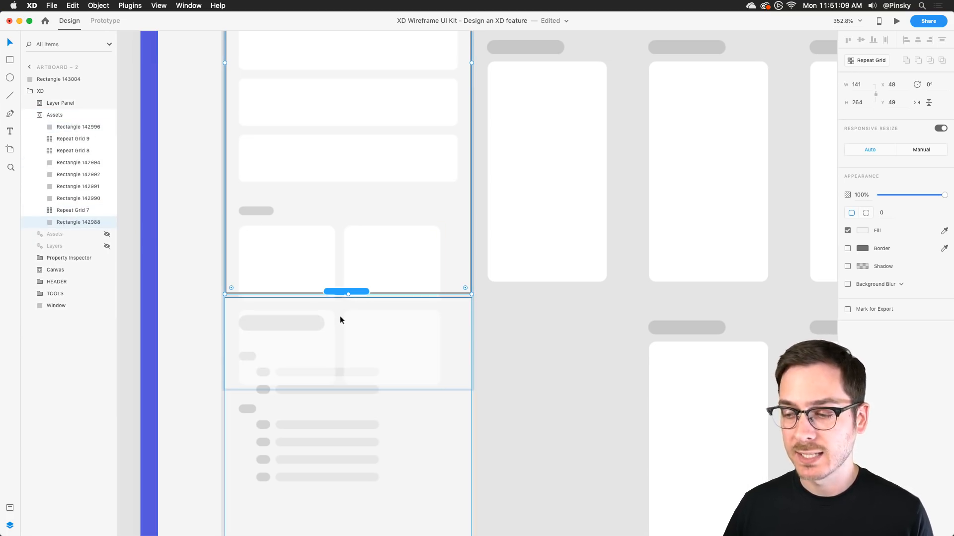
{"action": "left_click_drag", "start_coordinate": [348, 297], "coordinate": [350, 332]}
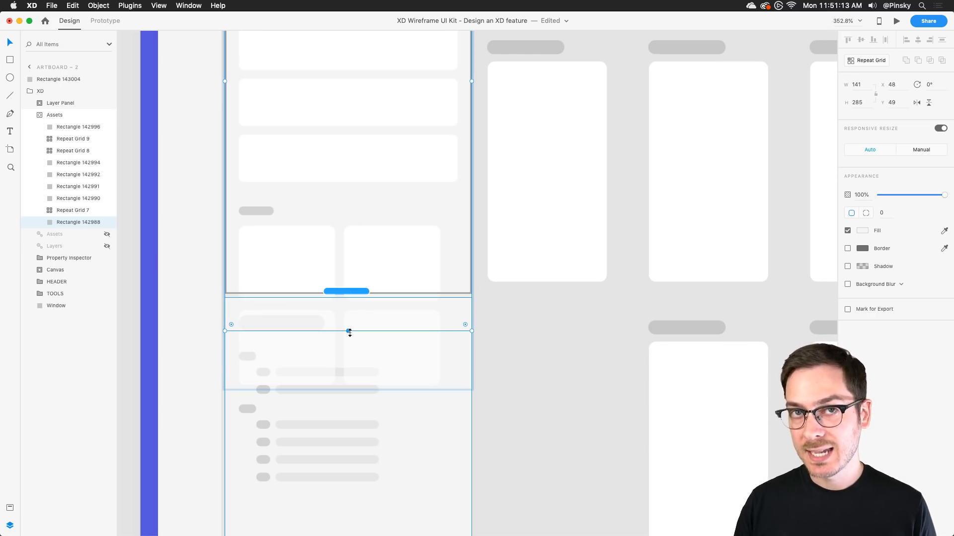
Undo the mask-only resize and extend the Assets panel's mask and background rectangles downward together to a height of about 288.
{"action": "key", "text": "super+z"}
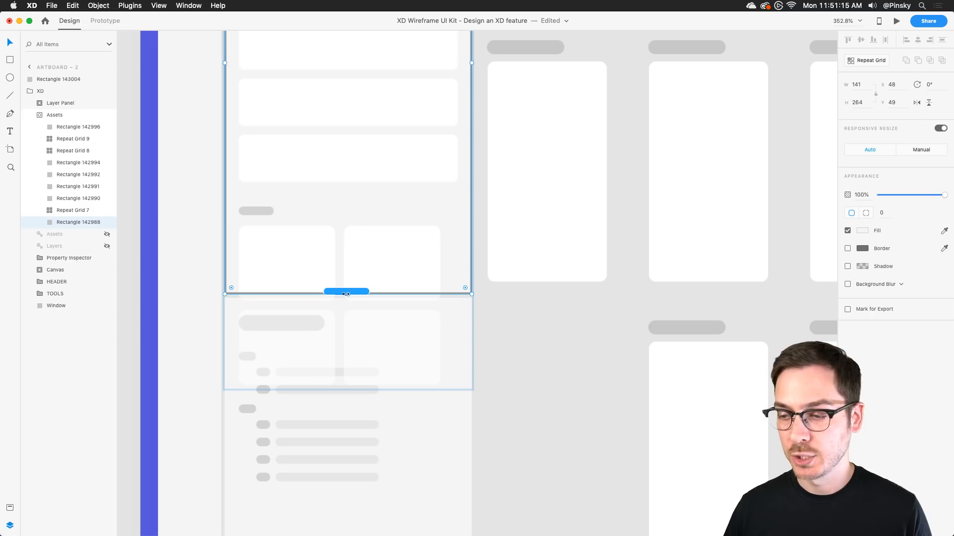
{"action": "left_click", "coordinate": [82, 127], "text": "shift"}
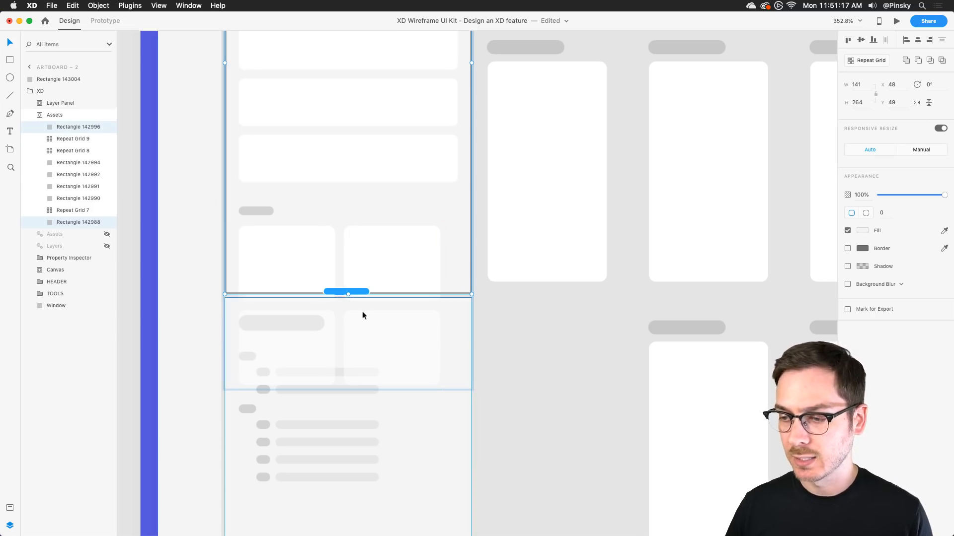
{"action": "left_click_drag", "start_coordinate": [348, 294], "coordinate": [354, 336]}
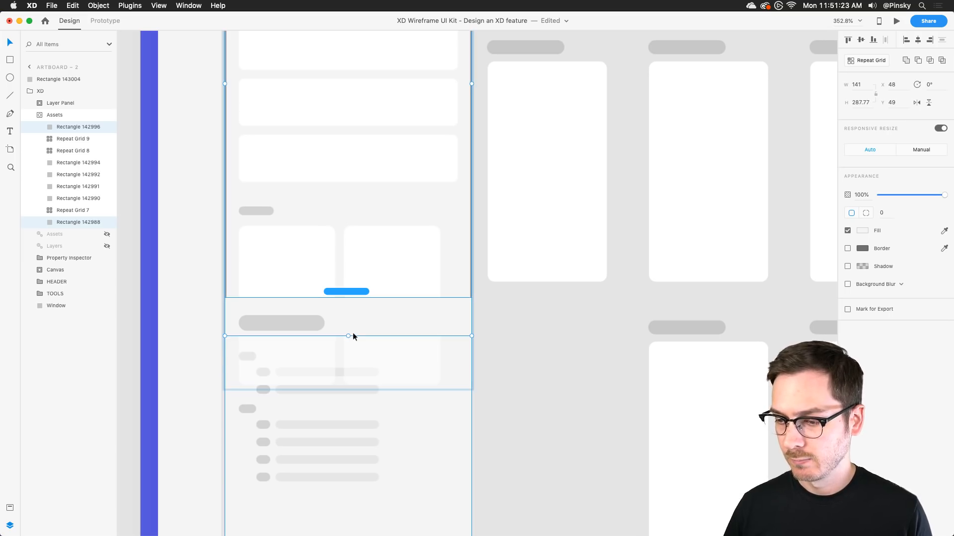
Shorten the Layer Panel's mask and background rectangles from their upper edge to a height of about 277, starting at about Y 339.
{"action": "left_click", "coordinate": [426, 439]}
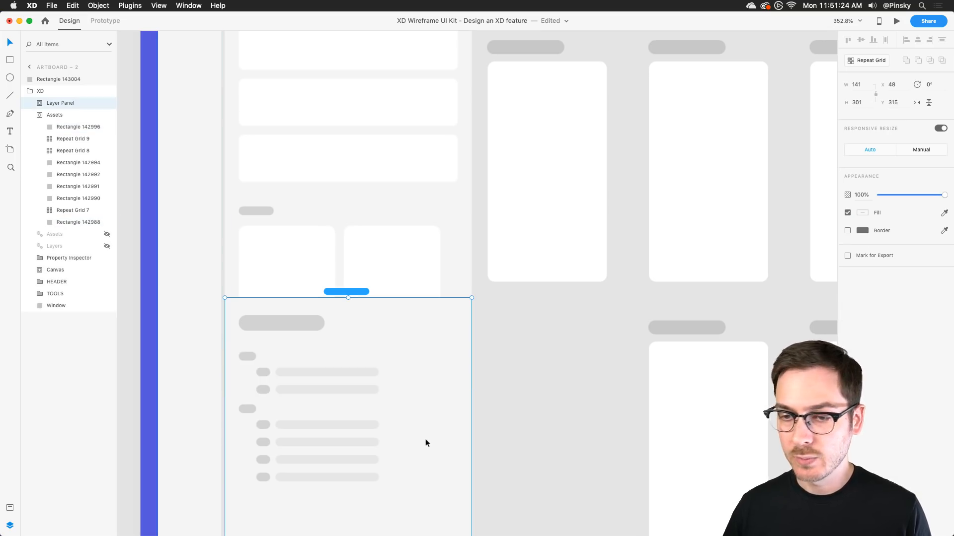
{"action": "left_click", "coordinate": [33, 102]}
{"action": "left_click", "coordinate": [63, 115]}
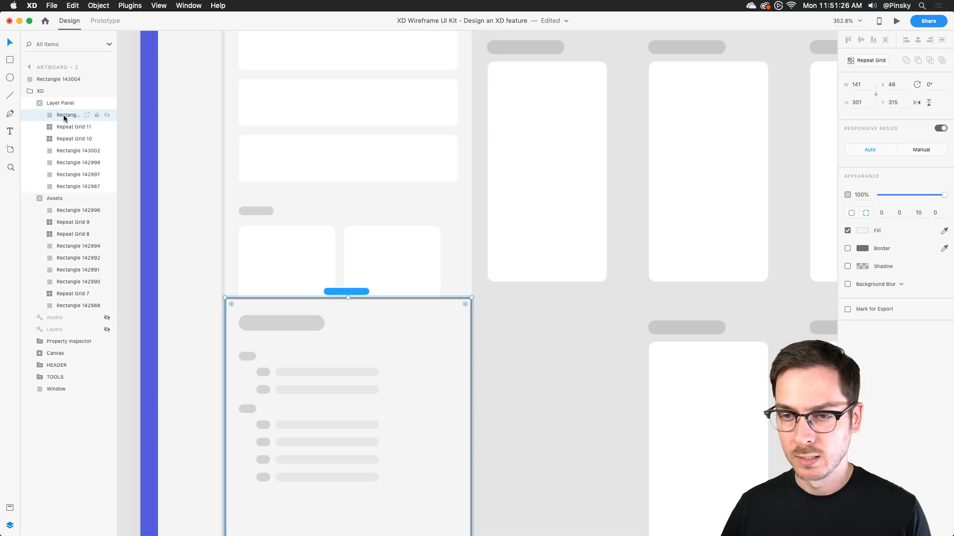
{"action": "left_click", "coordinate": [66, 187], "text": "super"}
{"action": "scroll", "coordinate": [323, 327], "scroll_direction": "down", "scroll_amount": 2}
{"action": "left_click_drag", "start_coordinate": [344, 248], "coordinate": [343, 291]}
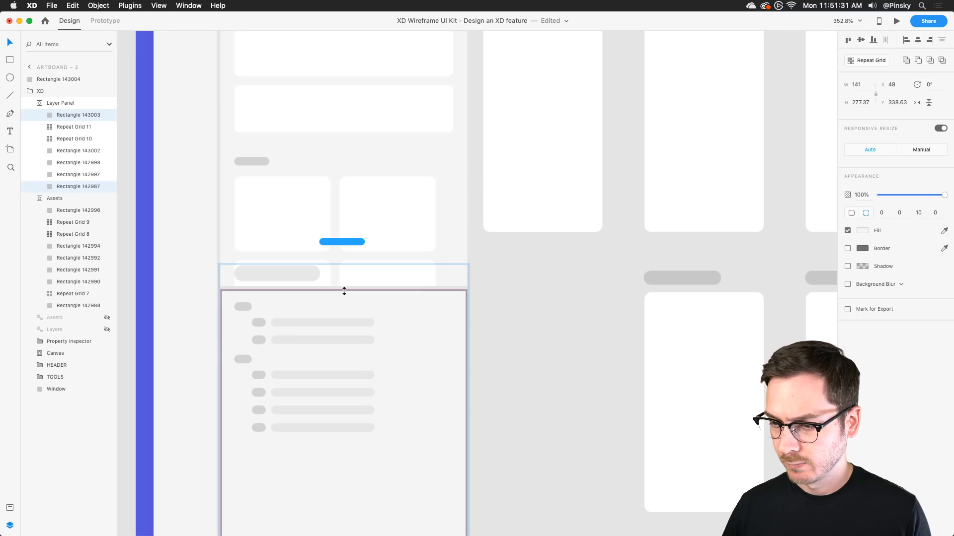
Move the Layer Panel's contents, without its mask and background, down to Y 346 and the blue handle down to about Y 335.
{"action": "left_click", "coordinate": [70, 127]}
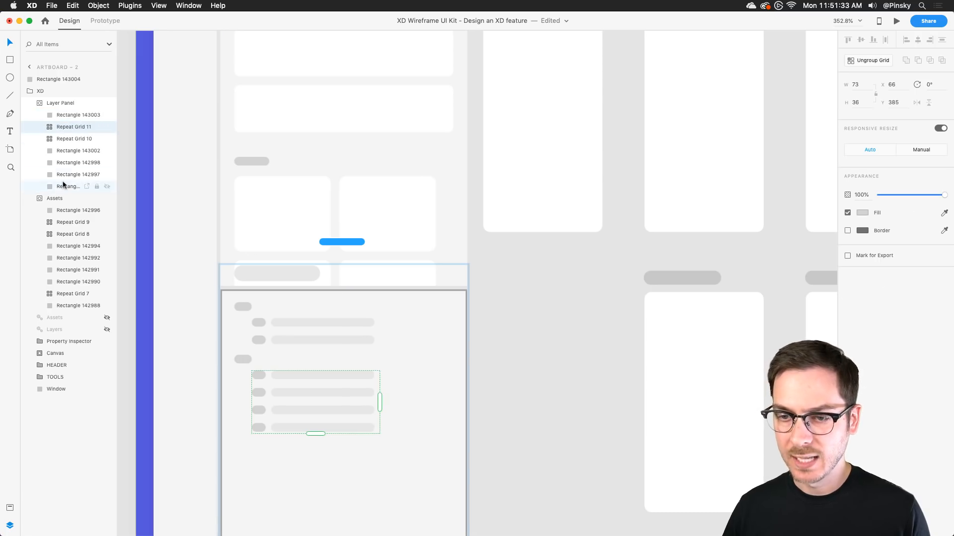
{"action": "left_click", "coordinate": [64, 188], "text": "shift"}
{"action": "left_click", "coordinate": [65, 177], "text": "super"}
{"action": "left_click", "coordinate": [63, 188], "text": "super"}
{"action": "left_click", "coordinate": [65, 176], "text": "super"}
{"action": "left_click_drag", "start_coordinate": [298, 332], "coordinate": [299, 378]}
{"action": "left_click", "coordinate": [502, 334]}
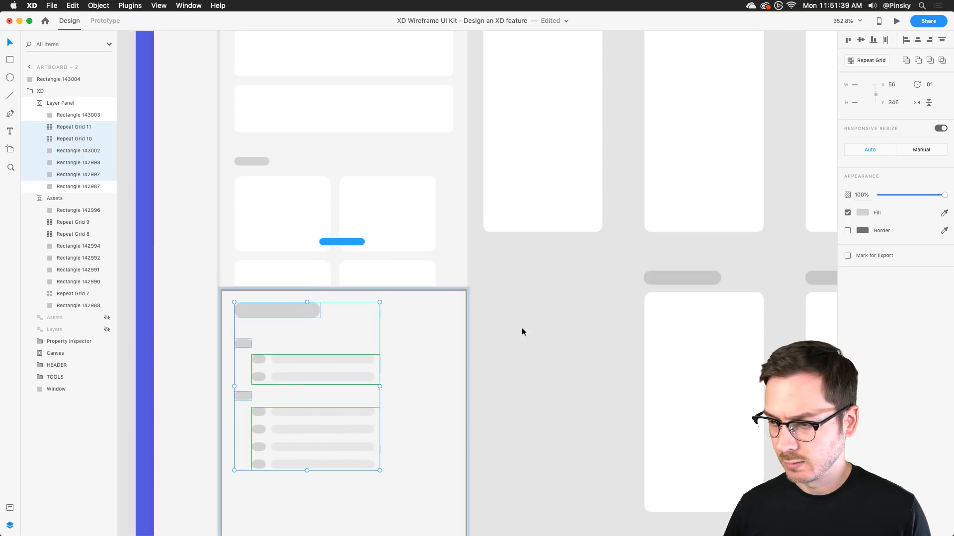
{"action": "left_click_drag", "start_coordinate": [341, 242], "coordinate": [337, 283]}
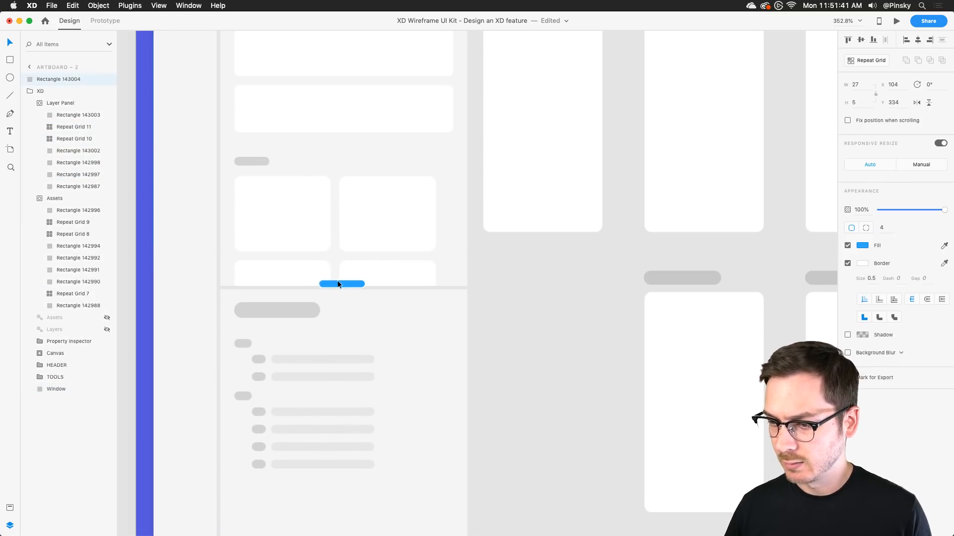
In Artboard – 1, shift the blue handle down to Y 311 on the divider between the Assets and Layer panels.
{"action": "scroll", "coordinate": [336, 288], "scroll_direction": "down", "scroll_amount": 5}
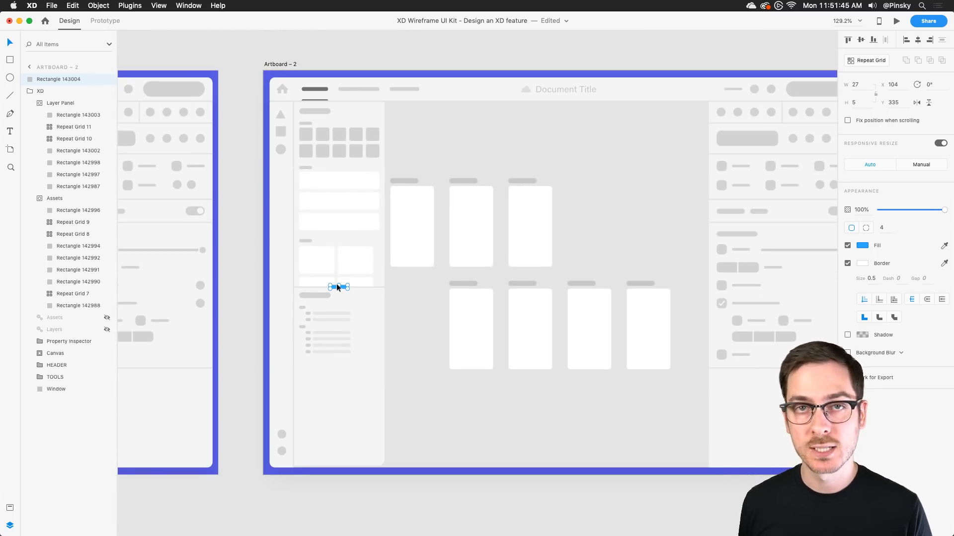
{"action": "scroll", "coordinate": [336, 284], "scroll_direction": "left", "scroll_amount": 10}
{"action": "scroll", "coordinate": [336, 284], "scroll_direction": "down", "scroll_amount": 3}
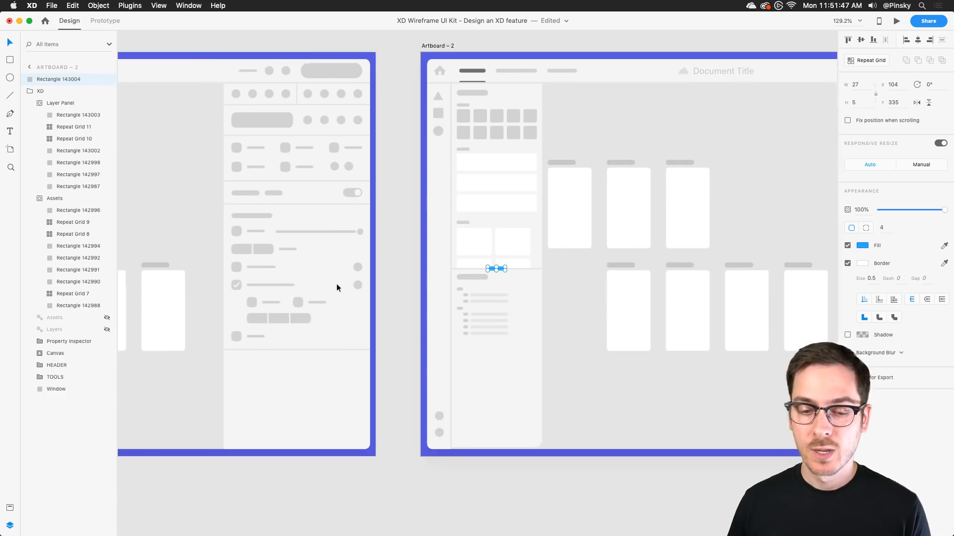
{"action": "scroll", "coordinate": [336, 287], "scroll_direction": "down", "scroll_amount": 5}
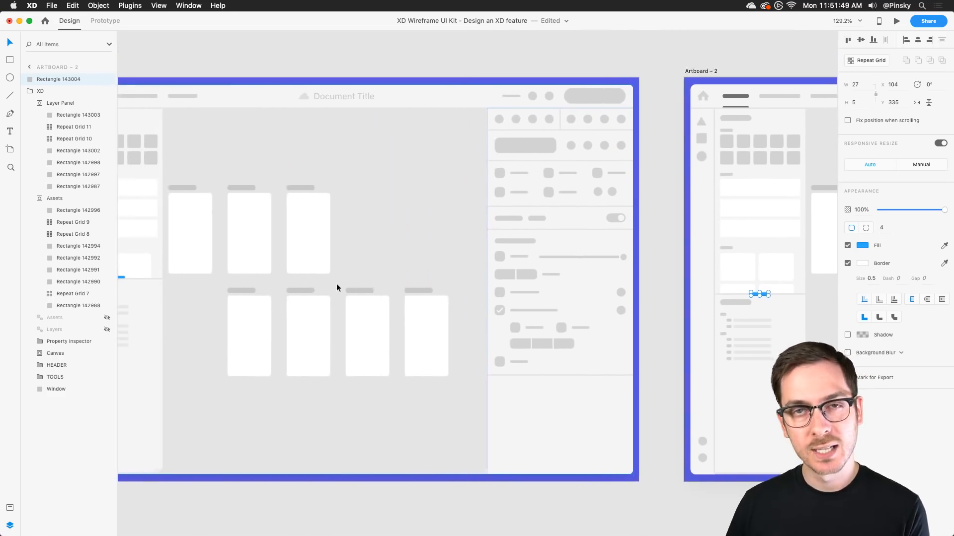
{"action": "scroll", "coordinate": [336, 288], "scroll_direction": "down", "scroll_amount": 1}
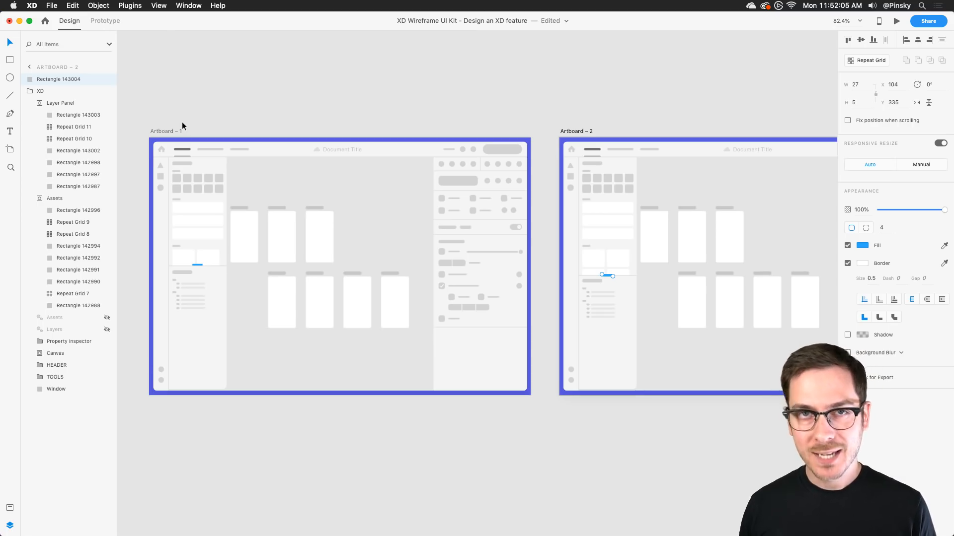
{"action": "left_click", "coordinate": [159, 130]}
{"action": "scroll", "coordinate": [203, 280], "scroll_direction": "up", "scroll_amount": 5}
{"action": "left_click", "coordinate": [223, 248]}
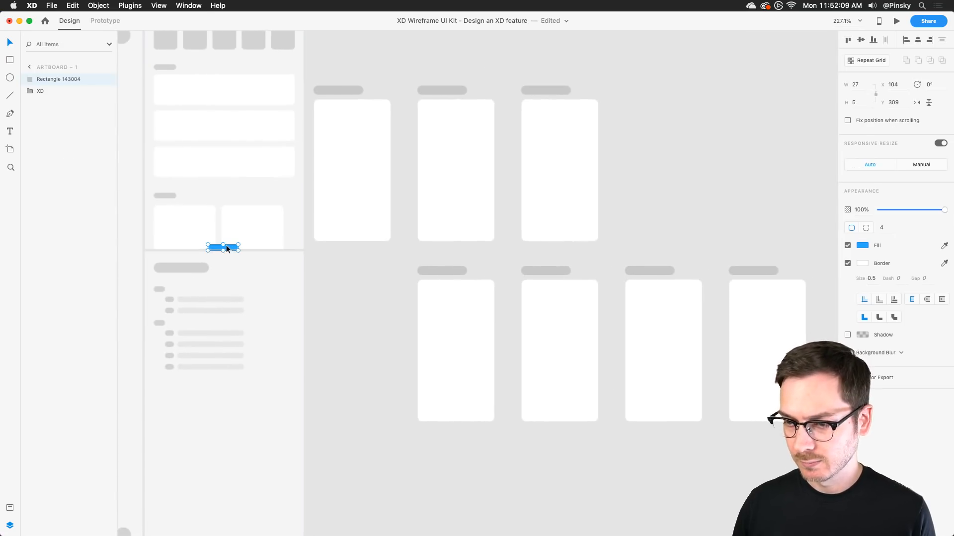
{"action": "scroll", "coordinate": [227, 247], "scroll_direction": "up", "scroll_amount": 3}
{"action": "left_click_drag", "start_coordinate": [227, 245], "coordinate": [221, 247]}
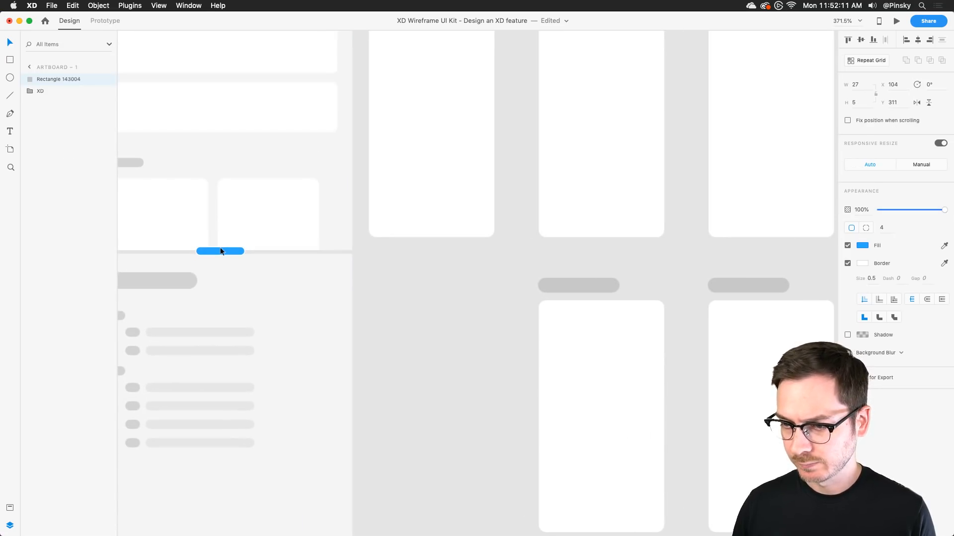
In prototype mode, link the blue handle of Artboard – 1 to Artboard – 2.
{"action": "left_click", "coordinate": [105, 21]}
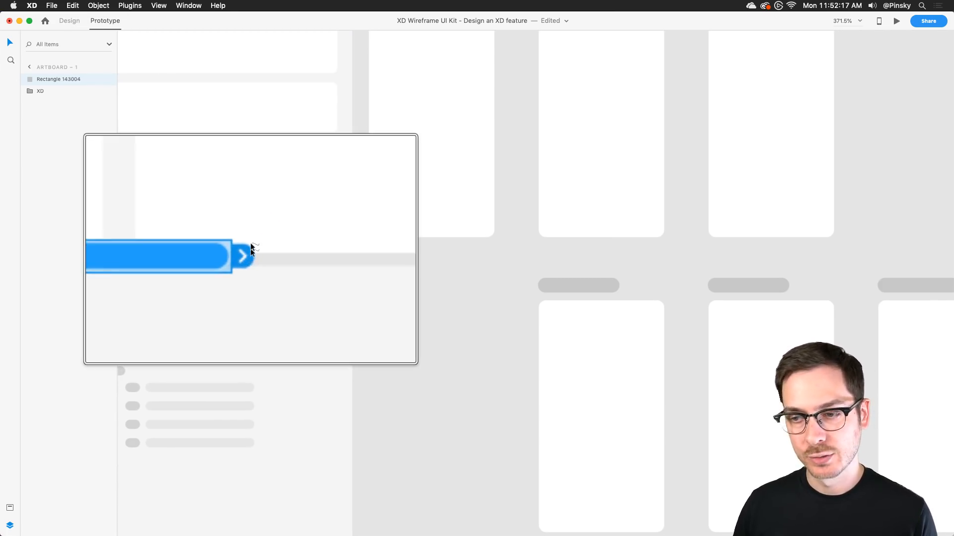
{"action": "left_click_drag", "start_coordinate": [249, 251], "coordinate": [657, 217]}
{"action": "scroll", "coordinate": [625, 266], "scroll_direction": "right", "scroll_amount": 15}
{"action": "scroll", "coordinate": [625, 269], "scroll_direction": "right", "scroll_amount": 10}
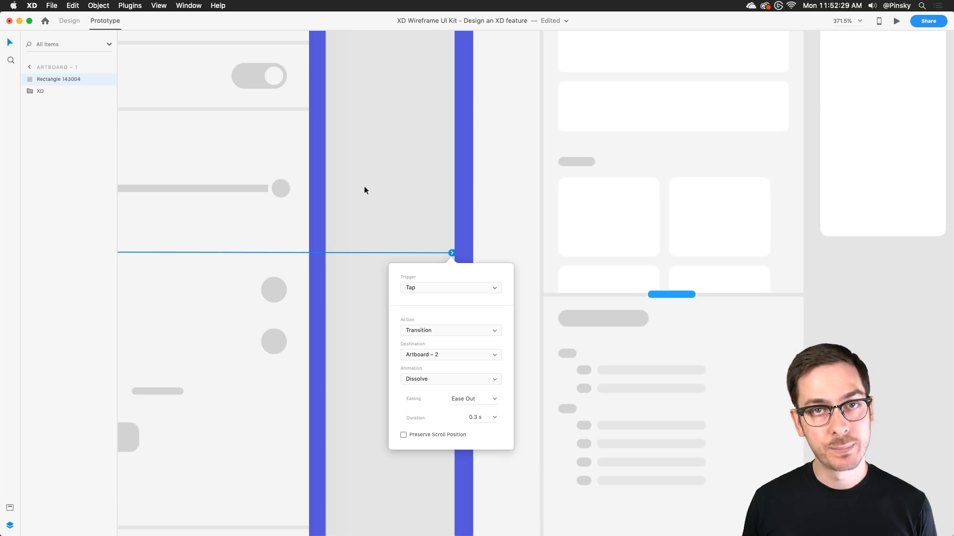
Set the link's trigger to Drag with the Auto-Animate action, and link the handle of Artboard – 2 back to Artboard – 1.
{"action": "left_click", "coordinate": [437, 287]}
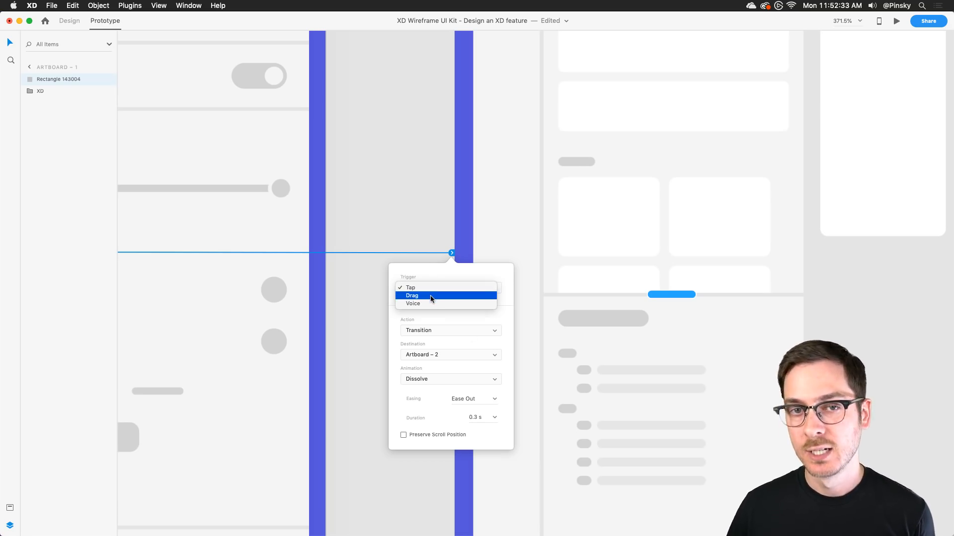
{"action": "left_click", "coordinate": [430, 296]}
{"action": "left_click", "coordinate": [425, 330]}
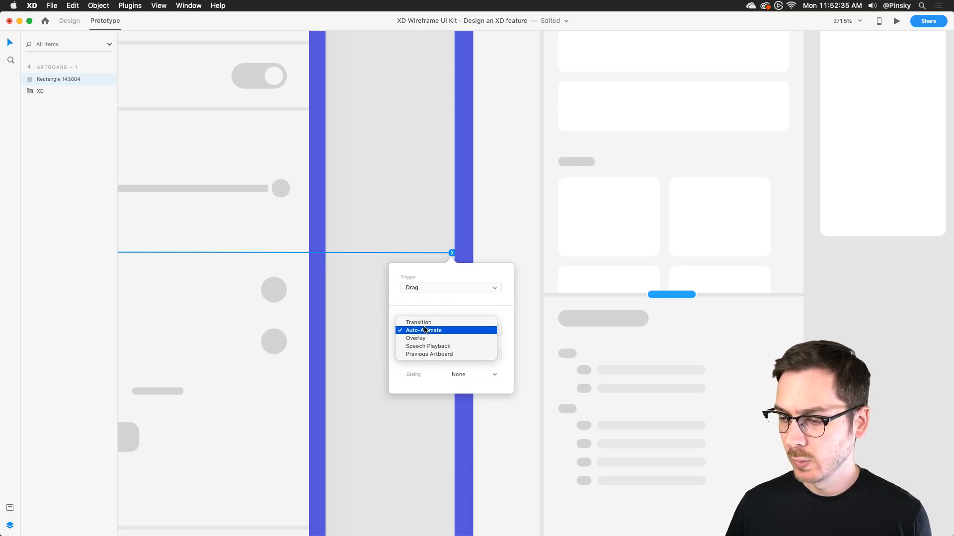
{"action": "left_click", "coordinate": [426, 330]}
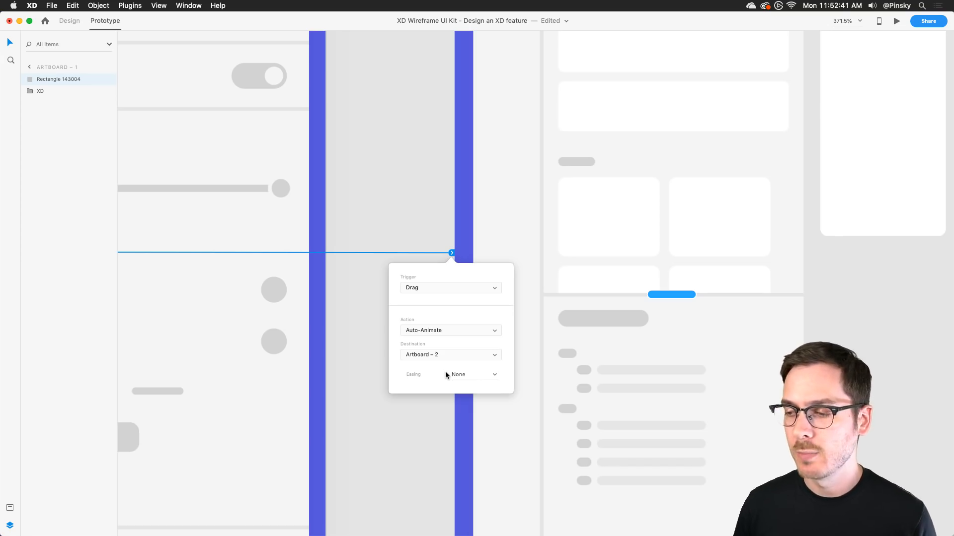
{"action": "left_click", "coordinate": [678, 295]}
{"action": "left_click_drag", "start_coordinate": [699, 295], "coordinate": [292, 173]}
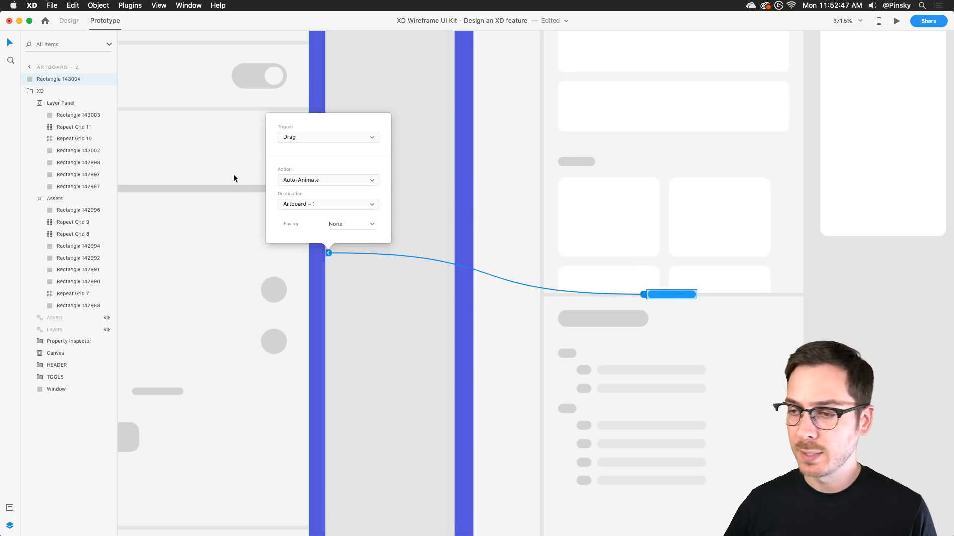
Preview the prototype from Artboard – 1, test moving the blue handle up and down, and close the preview.
{"action": "scroll", "coordinate": [195, 178], "scroll_direction": "down", "scroll_amount": 5}
{"action": "scroll", "coordinate": [196, 177], "scroll_direction": "left", "scroll_amount": 4}
{"action": "left_click", "coordinate": [196, 178]}
{"action": "scroll", "coordinate": [196, 182], "scroll_direction": "left", "scroll_amount": 10}
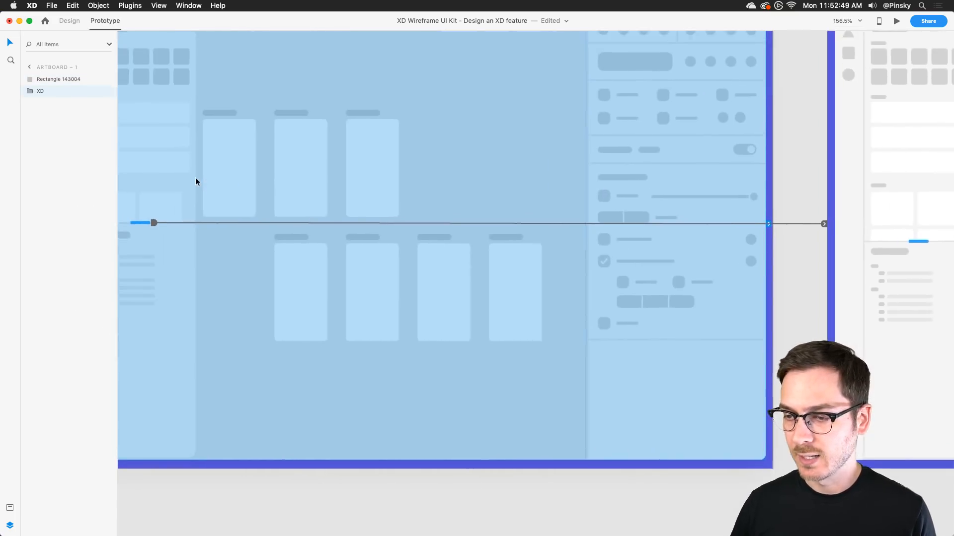
{"action": "left_click", "coordinate": [896, 21]}
{"action": "left_click_drag", "start_coordinate": [384, 117], "coordinate": [292, 59]}
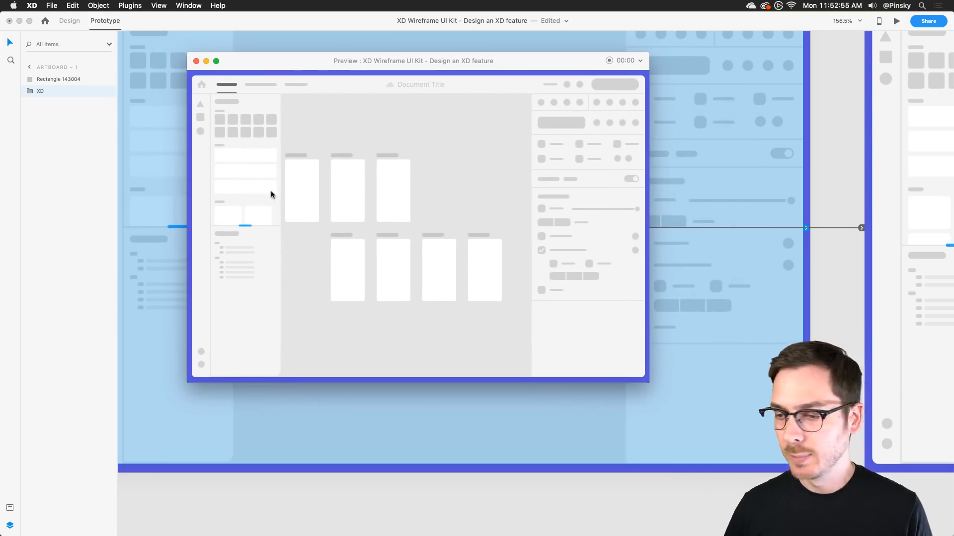
{"action": "mouse_move", "coordinate": [247, 226]}
{"action": "left_mouse_down"}
{"action": "mouse_move", "coordinate": [245, 243]}
{"action": "mouse_move", "coordinate": [247, 215]}
{"action": "mouse_move", "coordinate": [245, 249]}
{"action": "mouse_move", "coordinate": [245, 209]}
{"action": "left_mouse_up"}
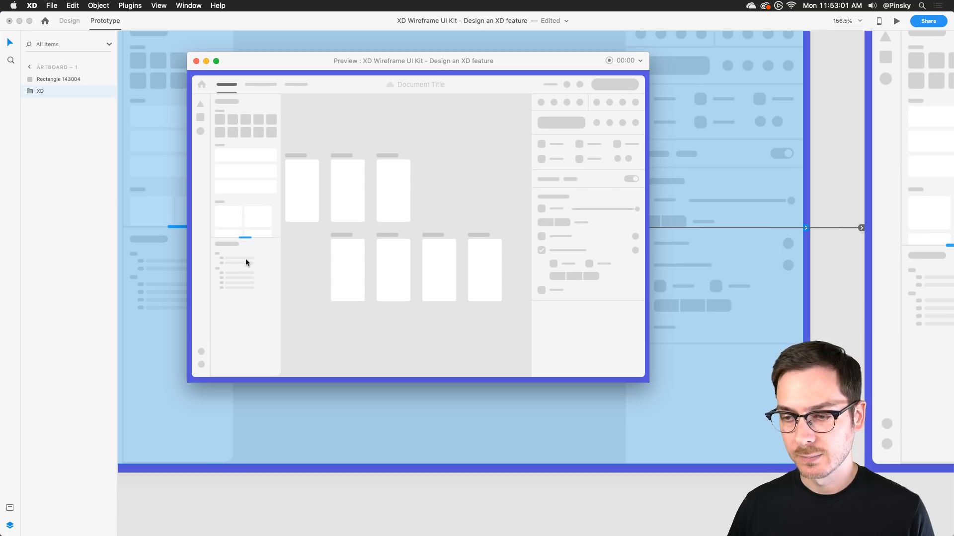
{"action": "key", "text": "super+w"}
In Artboard – 2's design, shorten the Layer Panel's mask and background rectangles from above to a height of about 163.
{"action": "scroll", "coordinate": [636, 236], "scroll_direction": "right", "scroll_amount": 10}
{"action": "scroll", "coordinate": [635, 234], "scroll_direction": "right", "scroll_amount": 4}
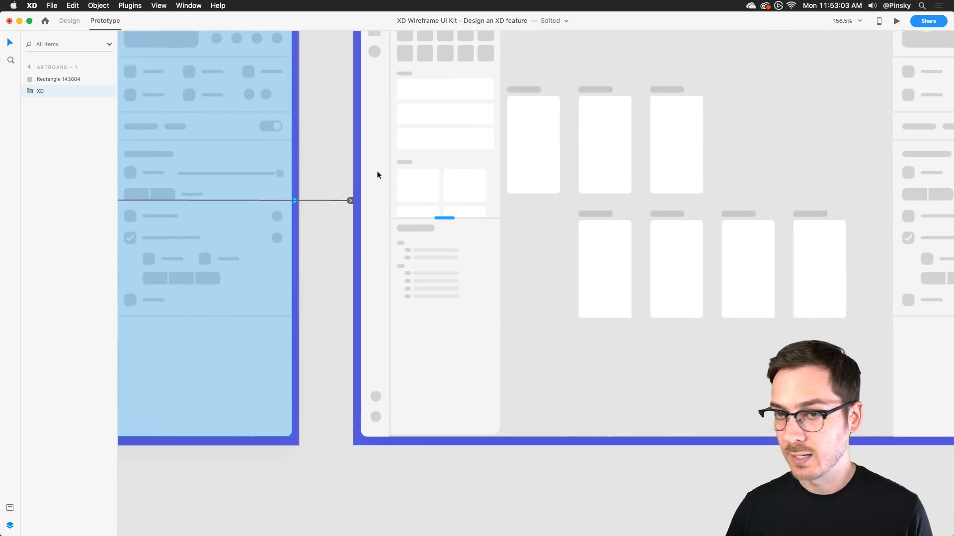
{"action": "left_click", "coordinate": [69, 21]}
{"action": "left_click", "coordinate": [417, 244]}
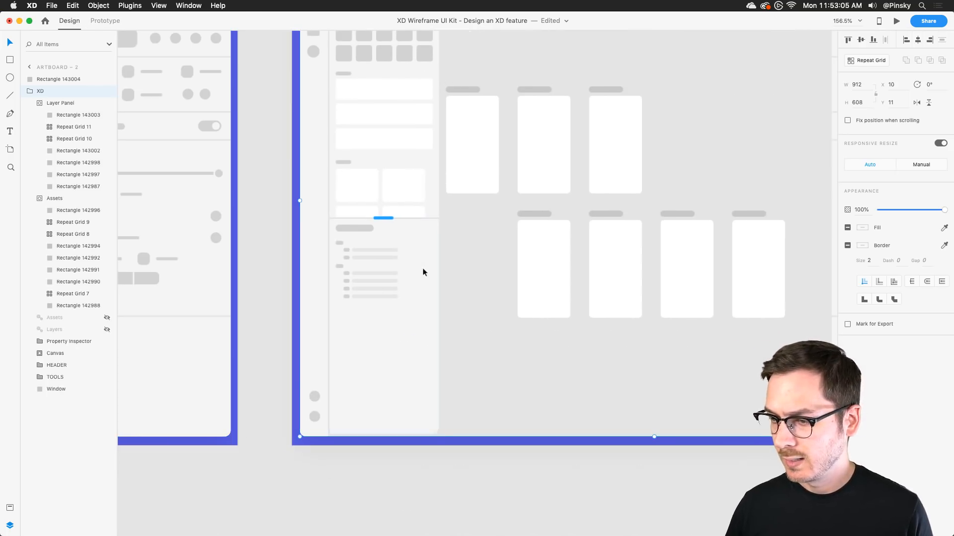
{"action": "left_click", "coordinate": [60, 115]}
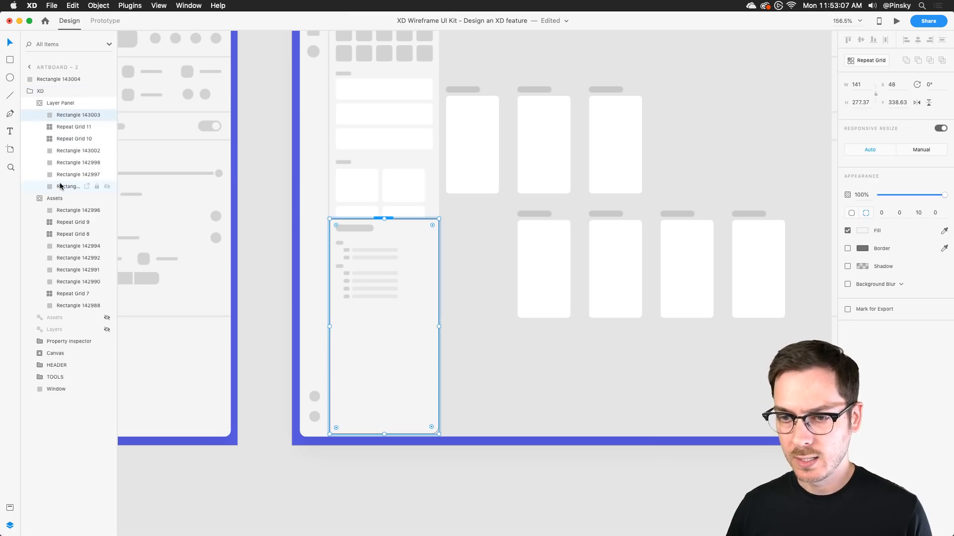
{"action": "left_click_drag", "start_coordinate": [385, 220], "coordinate": [382, 309]}
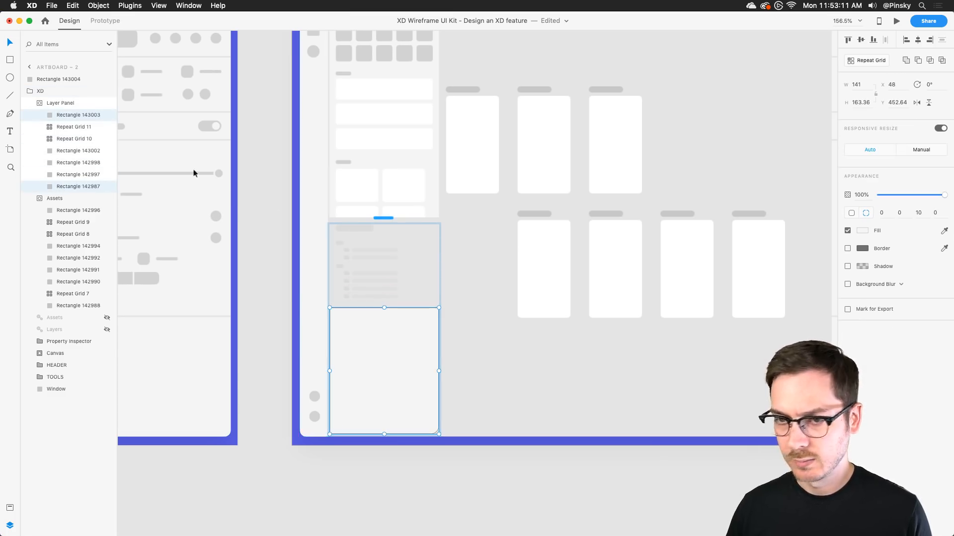
Move the Layer Panel's title and list placeholders, without the mask and background rectangles, down to Y 462.
{"action": "left_click", "coordinate": [70, 127]}
{"action": "left_click", "coordinate": [63, 184], "text": "shift"}
{"action": "left_click", "coordinate": [63, 186], "text": "super"}
{"action": "left_click_drag", "start_coordinate": [351, 222], "coordinate": [349, 315]}
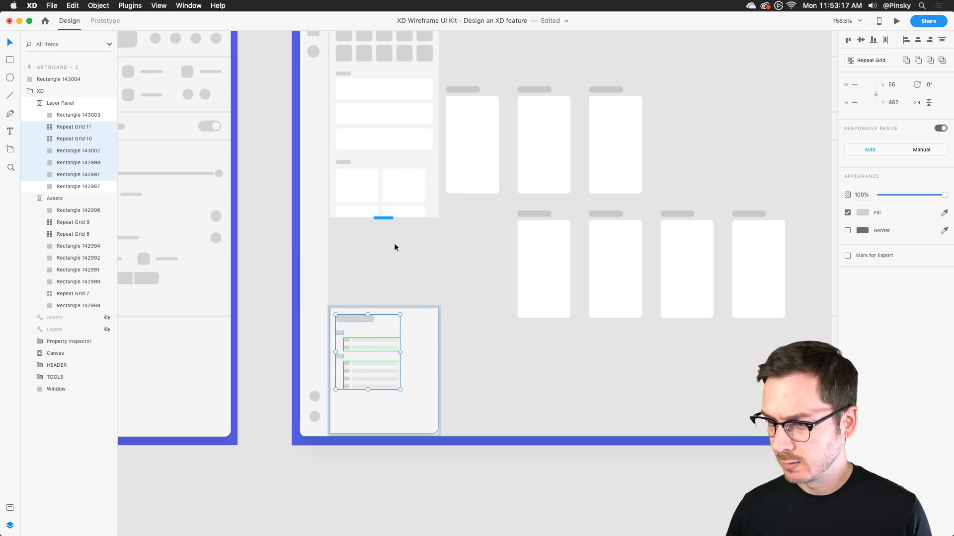
Extend the Assets mask and background rectangles downward to a height of about 400 and move the blue handle to about Y 448.
{"action": "left_click", "coordinate": [411, 179]}
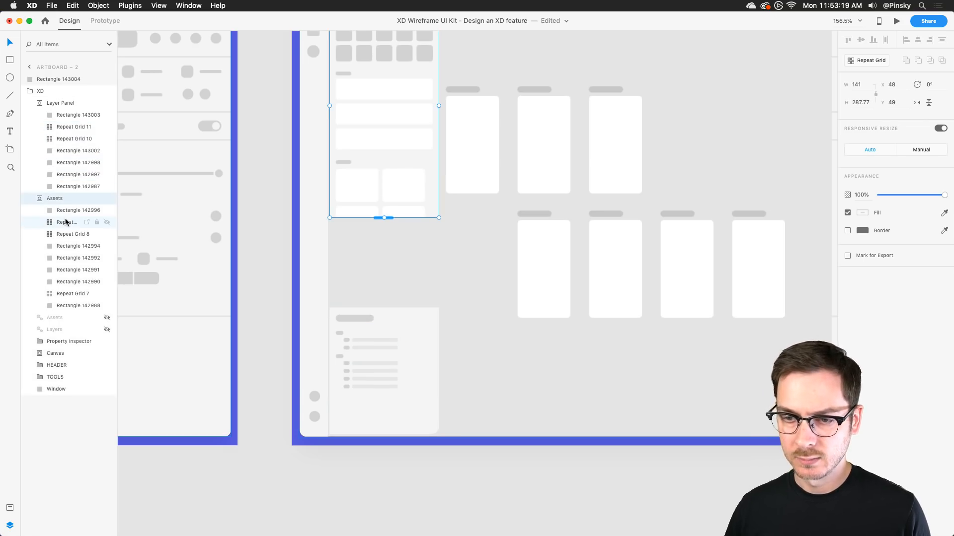
{"action": "left_click", "coordinate": [68, 210]}
{"action": "left_click", "coordinate": [68, 305], "text": "super"}
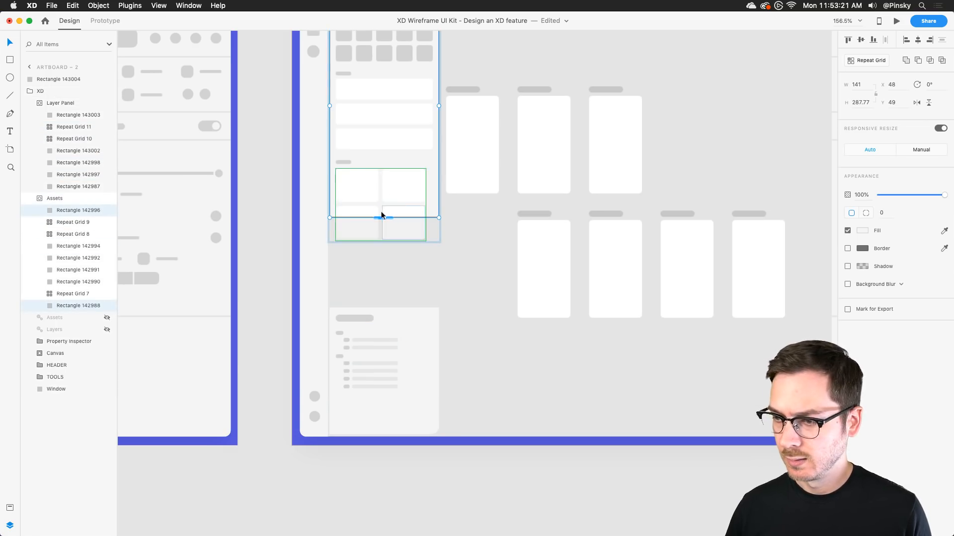
{"action": "left_click_drag", "start_coordinate": [382, 218], "coordinate": [382, 306]}
{"action": "left_click_drag", "start_coordinate": [383, 218], "coordinate": [466, 179]}
{"action": "key", "text": "super+z"}
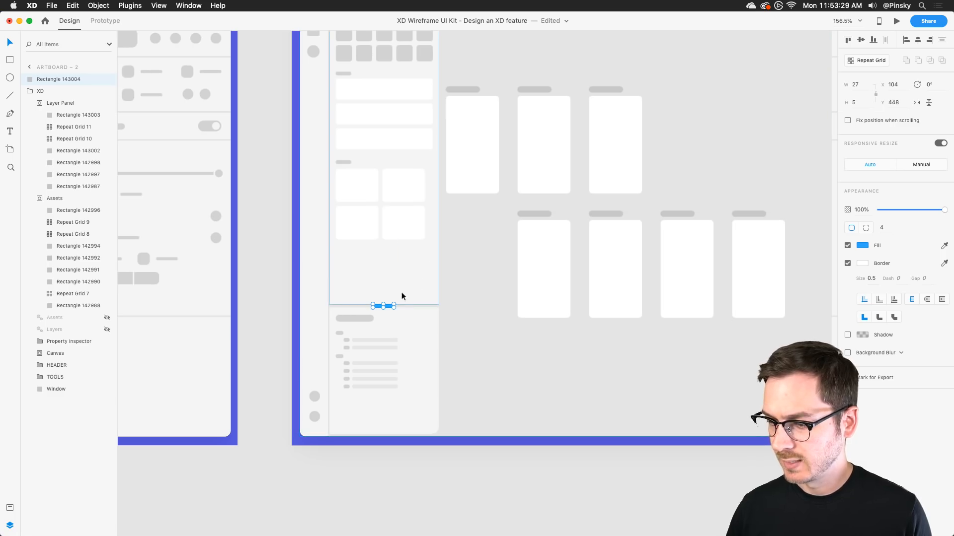
Extend the Assets rectangles' lower edge slightly to narrow the gap above the Layer Panel, and lower the blue handle to Y 449.
{"action": "scroll", "coordinate": [402, 297], "scroll_direction": "up", "scroll_amount": 10}
{"action": "left_click", "coordinate": [437, 288]}
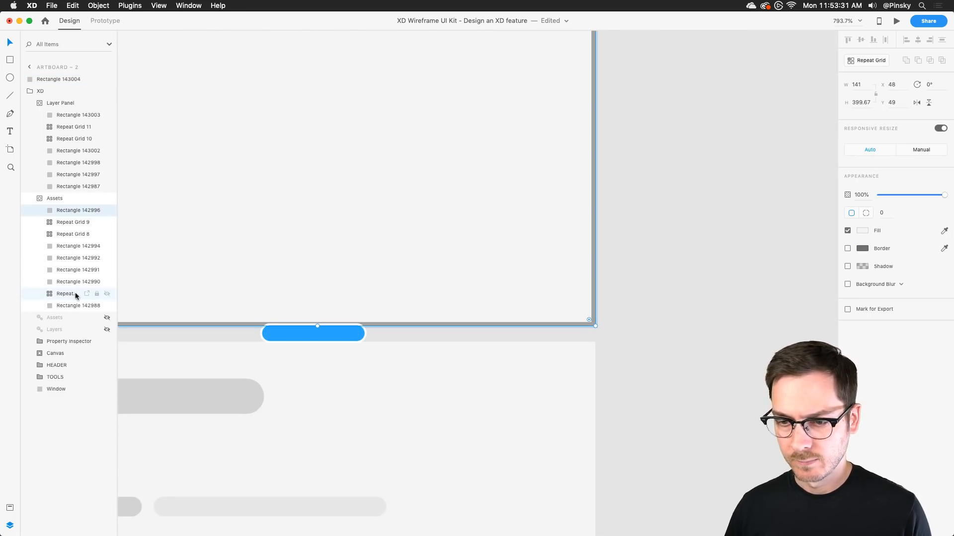
{"action": "left_click_drag", "start_coordinate": [314, 325], "coordinate": [318, 333]}
{"action": "left_click", "coordinate": [351, 336]}
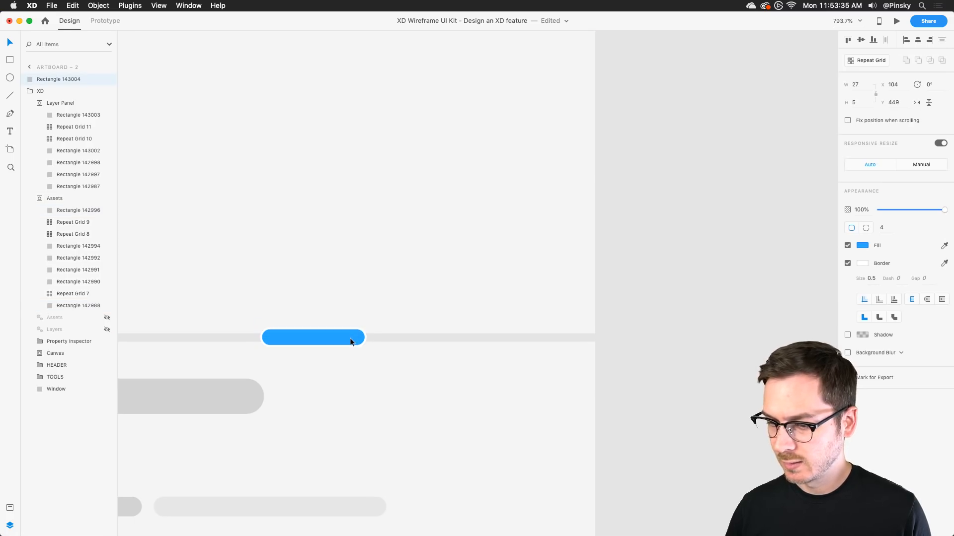
{"action": "scroll", "coordinate": [350, 338], "scroll_direction": "down", "scroll_amount": 10}
{"action": "scroll", "coordinate": [350, 338], "scroll_direction": "down", "scroll_amount": 5}
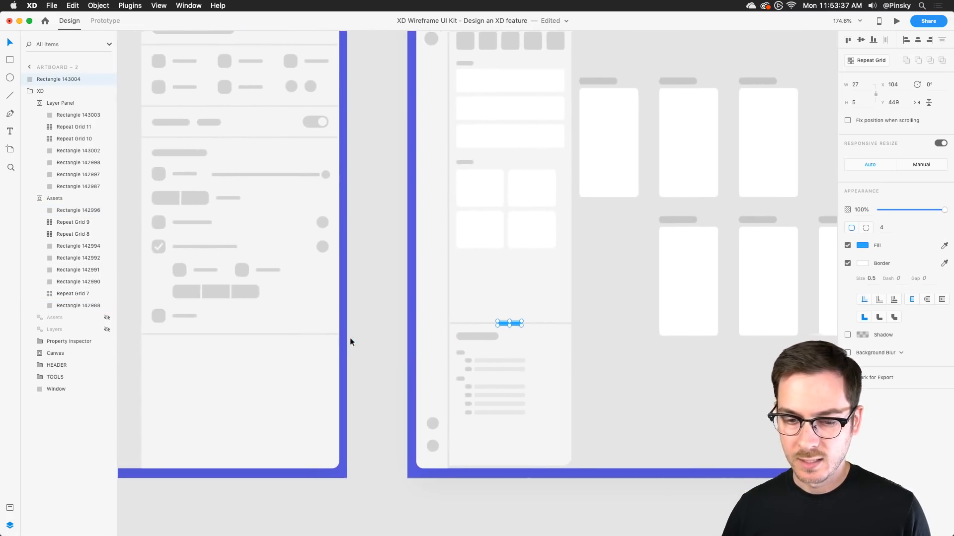
Preview the prototype starting from Artboard – 1, pull the blue handle down to test the Assets and Layer Panel split, and close the preview.
{"action": "left_click", "coordinate": [257, 282]}
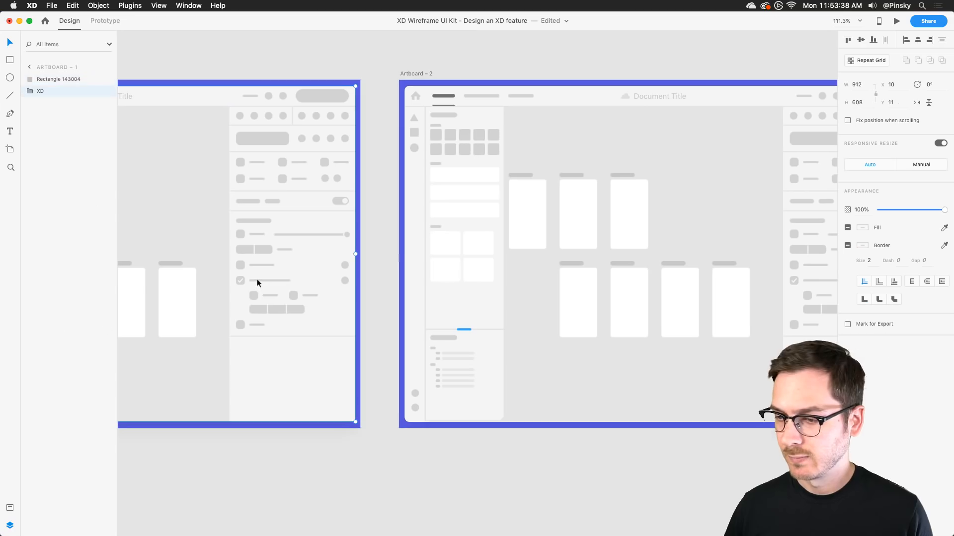
{"action": "left_click", "coordinate": [897, 21]}
{"action": "left_click_drag", "start_coordinate": [244, 227], "coordinate": [244, 295]}
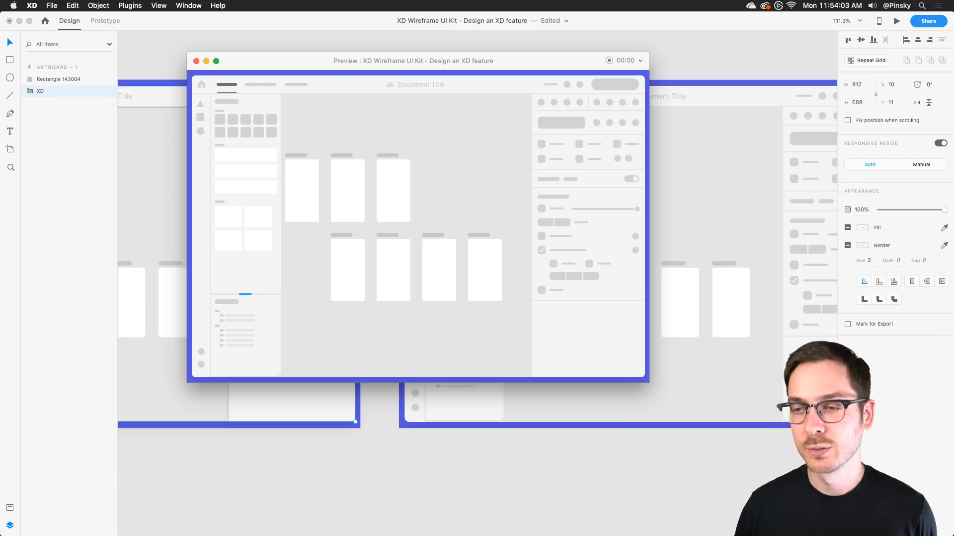
{"action": "left_click", "coordinate": [197, 61]}
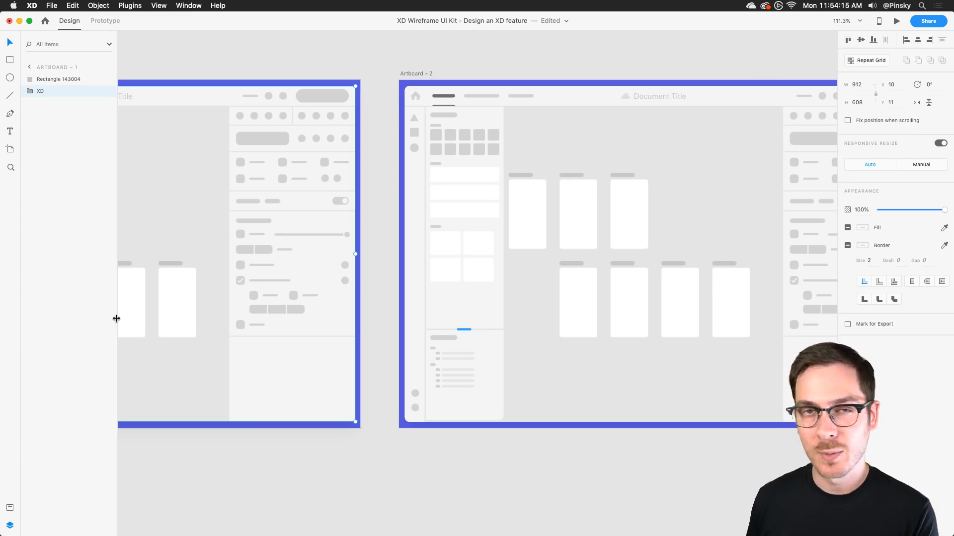
Run the Artboard – 1 preview again, pull the split handle downward once more, and close the preview window.
{"action": "scroll", "coordinate": [399, 157], "scroll_direction": "left", "scroll_amount": 10}
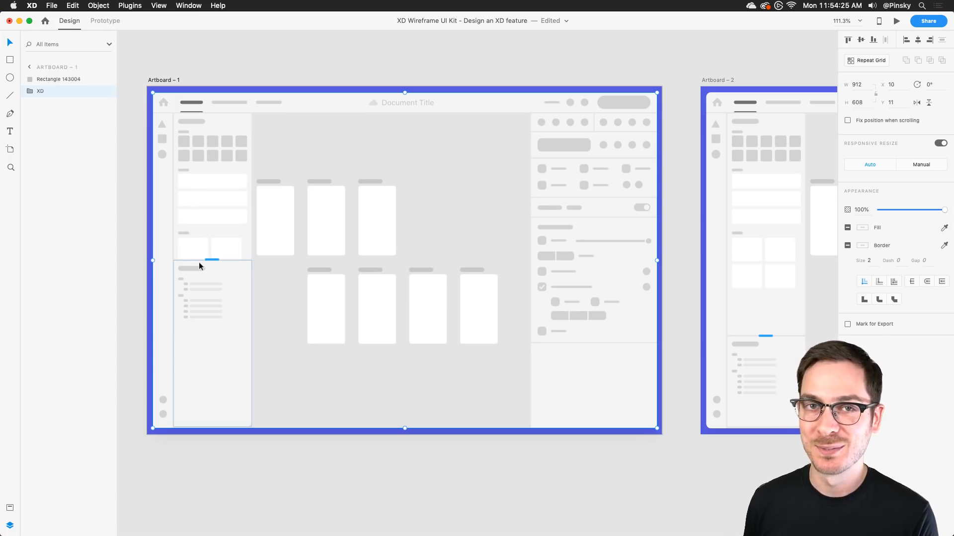
{"action": "key", "text": "super+Return"}
{"action": "left_click_drag", "start_coordinate": [245, 229], "coordinate": [244, 309]}
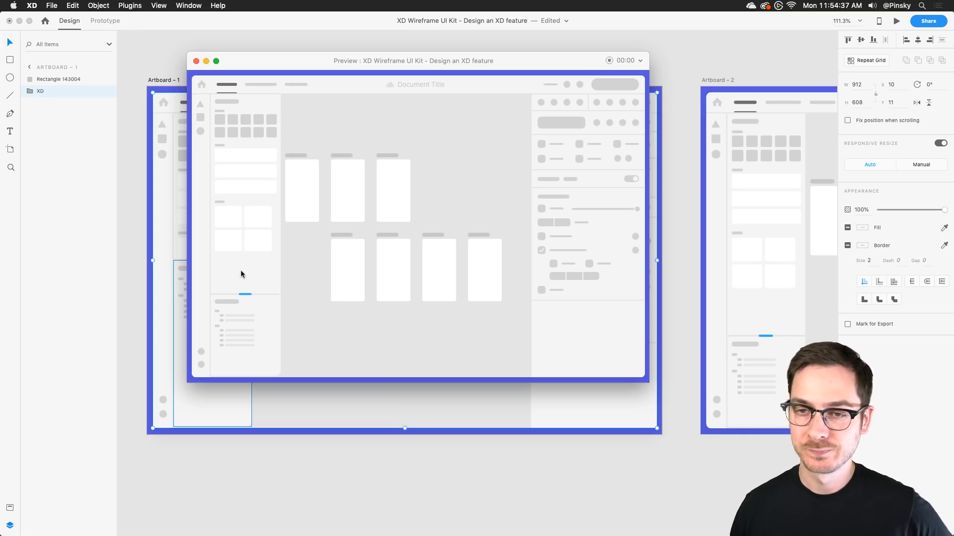
{"action": "left_click", "coordinate": [196, 60]}
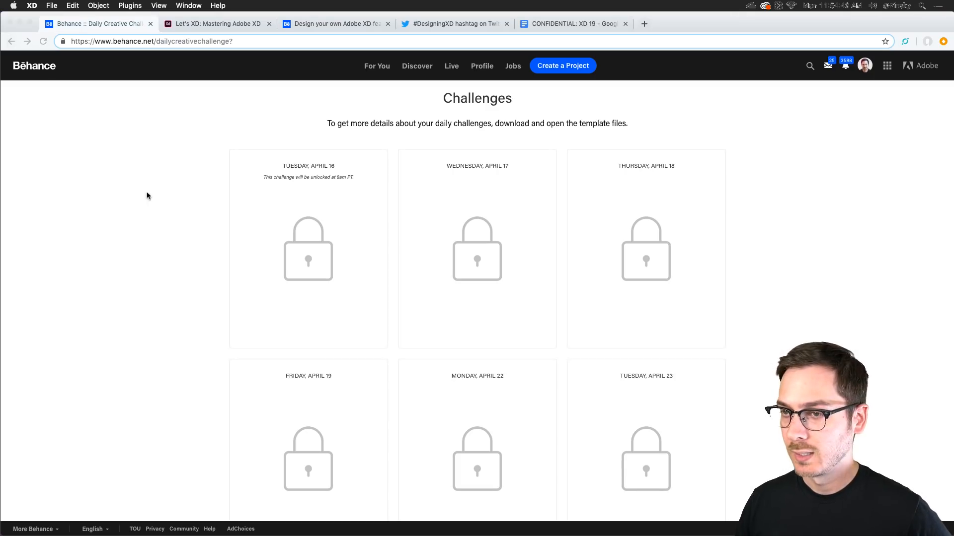
Switch to Chrome, show the introduction of the Behance Daily Creative Challenge page, and leave the browser again.
{"action": "left_click", "coordinate": [131, 192]}
{"action": "scroll", "coordinate": [132, 191], "scroll_direction": "up", "scroll_amount": 10}
{"action": "scroll", "coordinate": [139, 181], "scroll_direction": "up", "scroll_amount": 1}
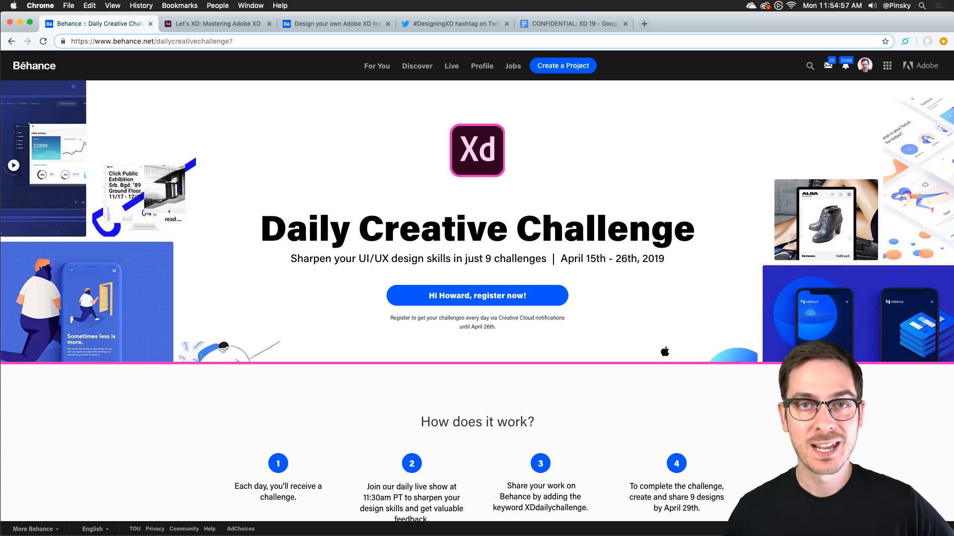
{"action": "key", "text": "super+Tab"}
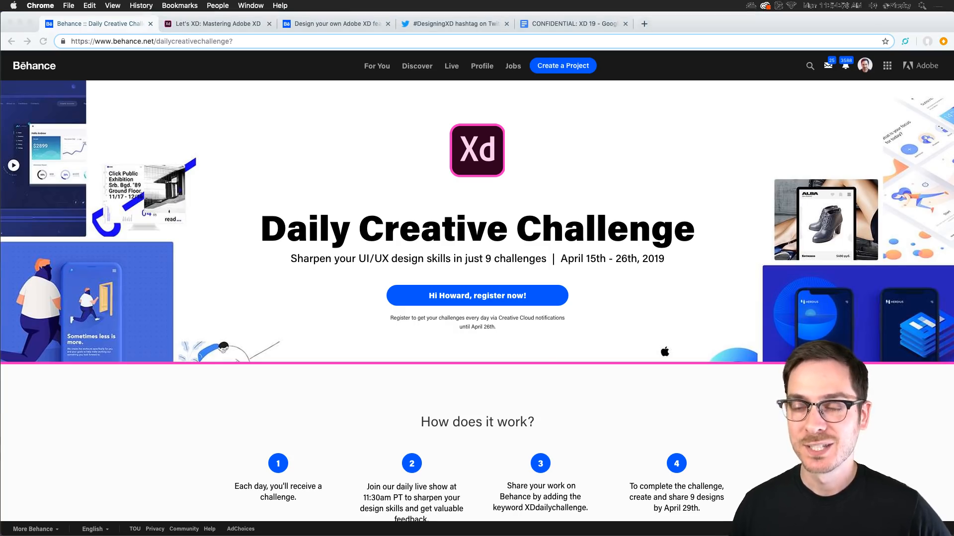